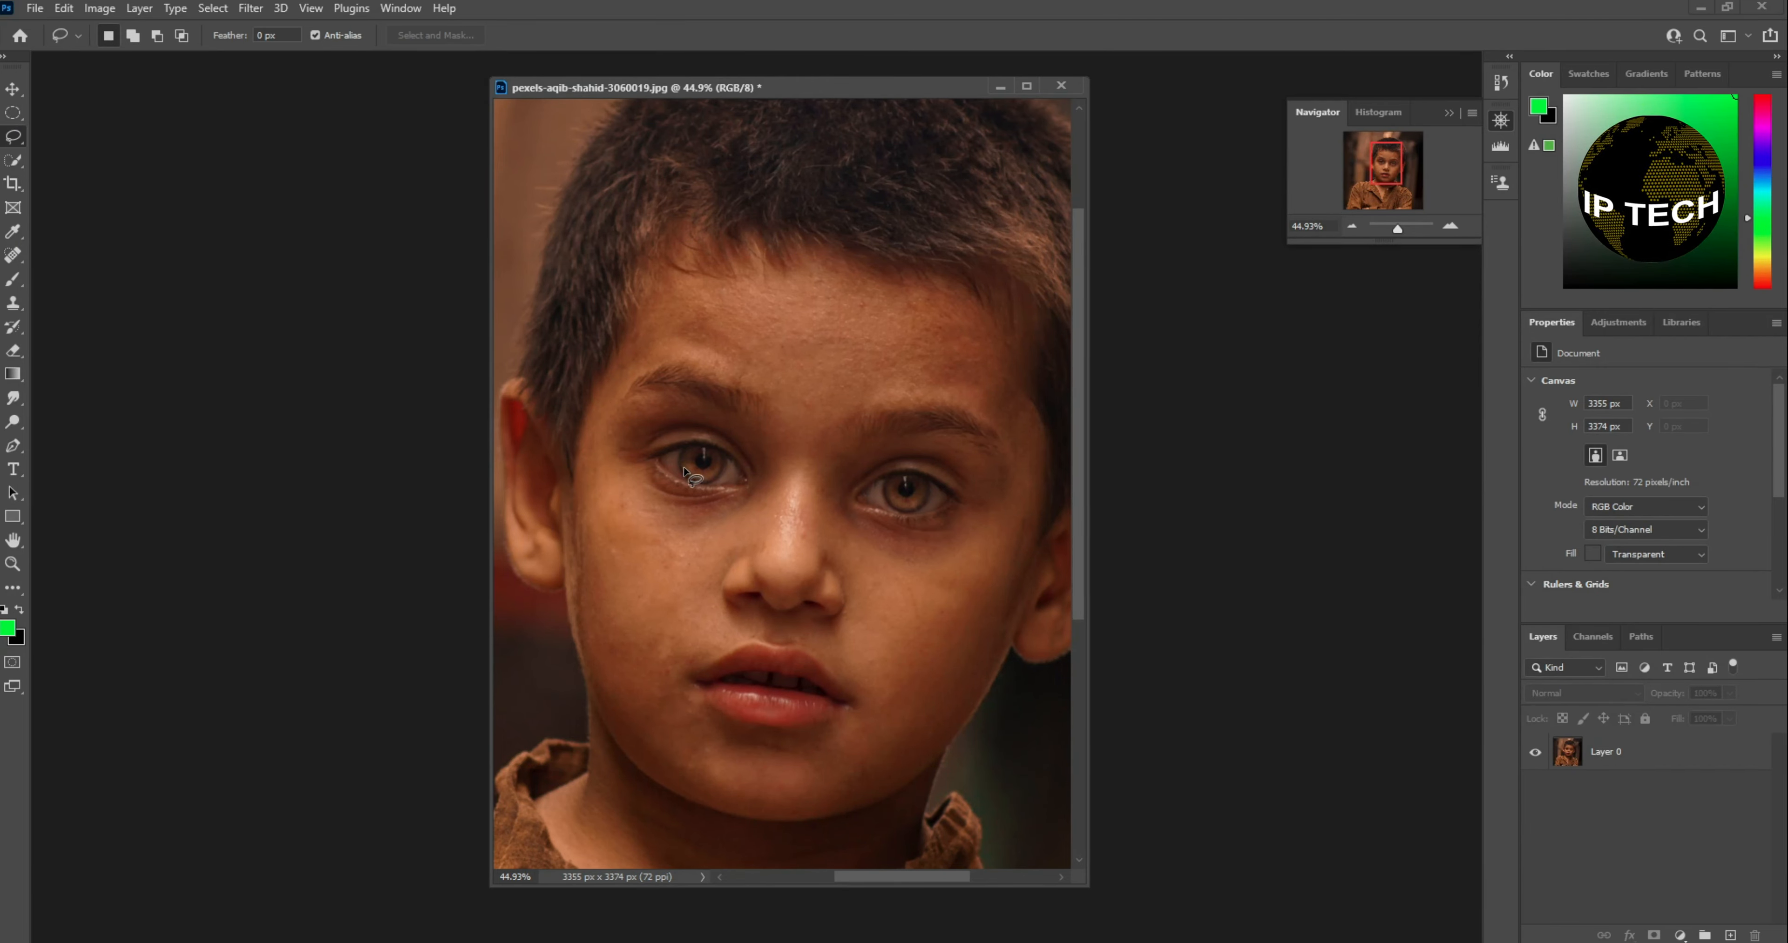
# Select the iris of the eye on the picture's left with an elliptical marquee, subtracting the pupil from the selection
pyautogui.click(13, 112)
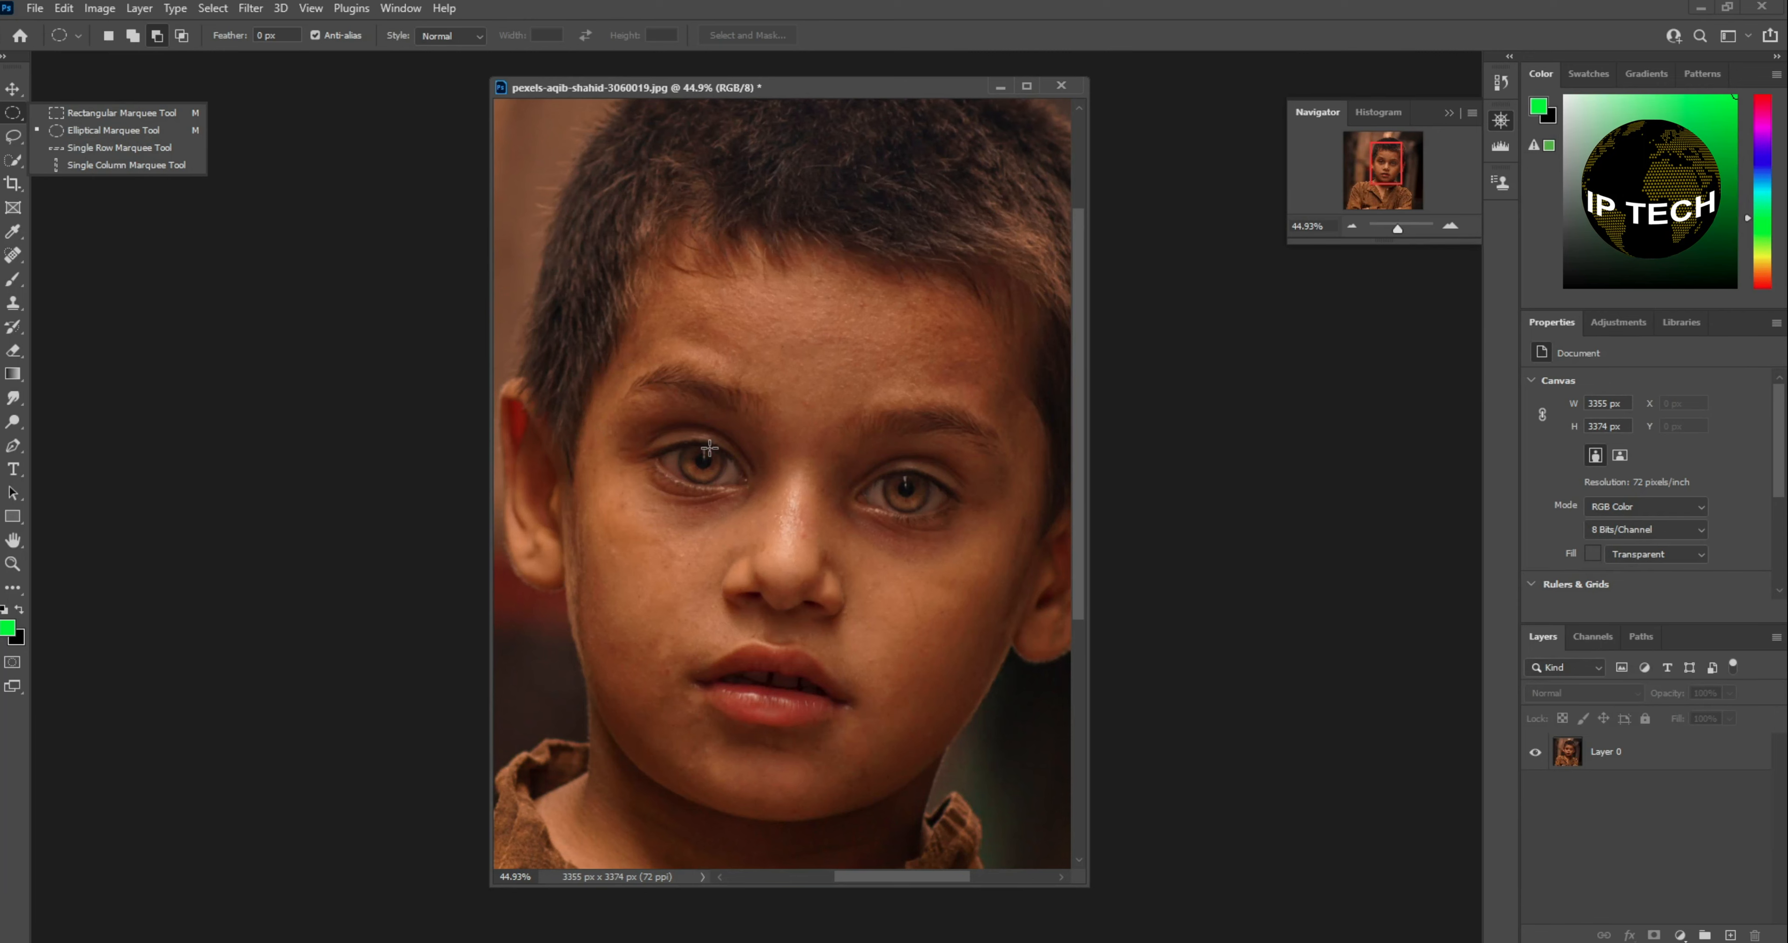
pyautogui.click(679, 442)
pyautogui.moveTo(679, 442); pyautogui.dragTo(726, 482)
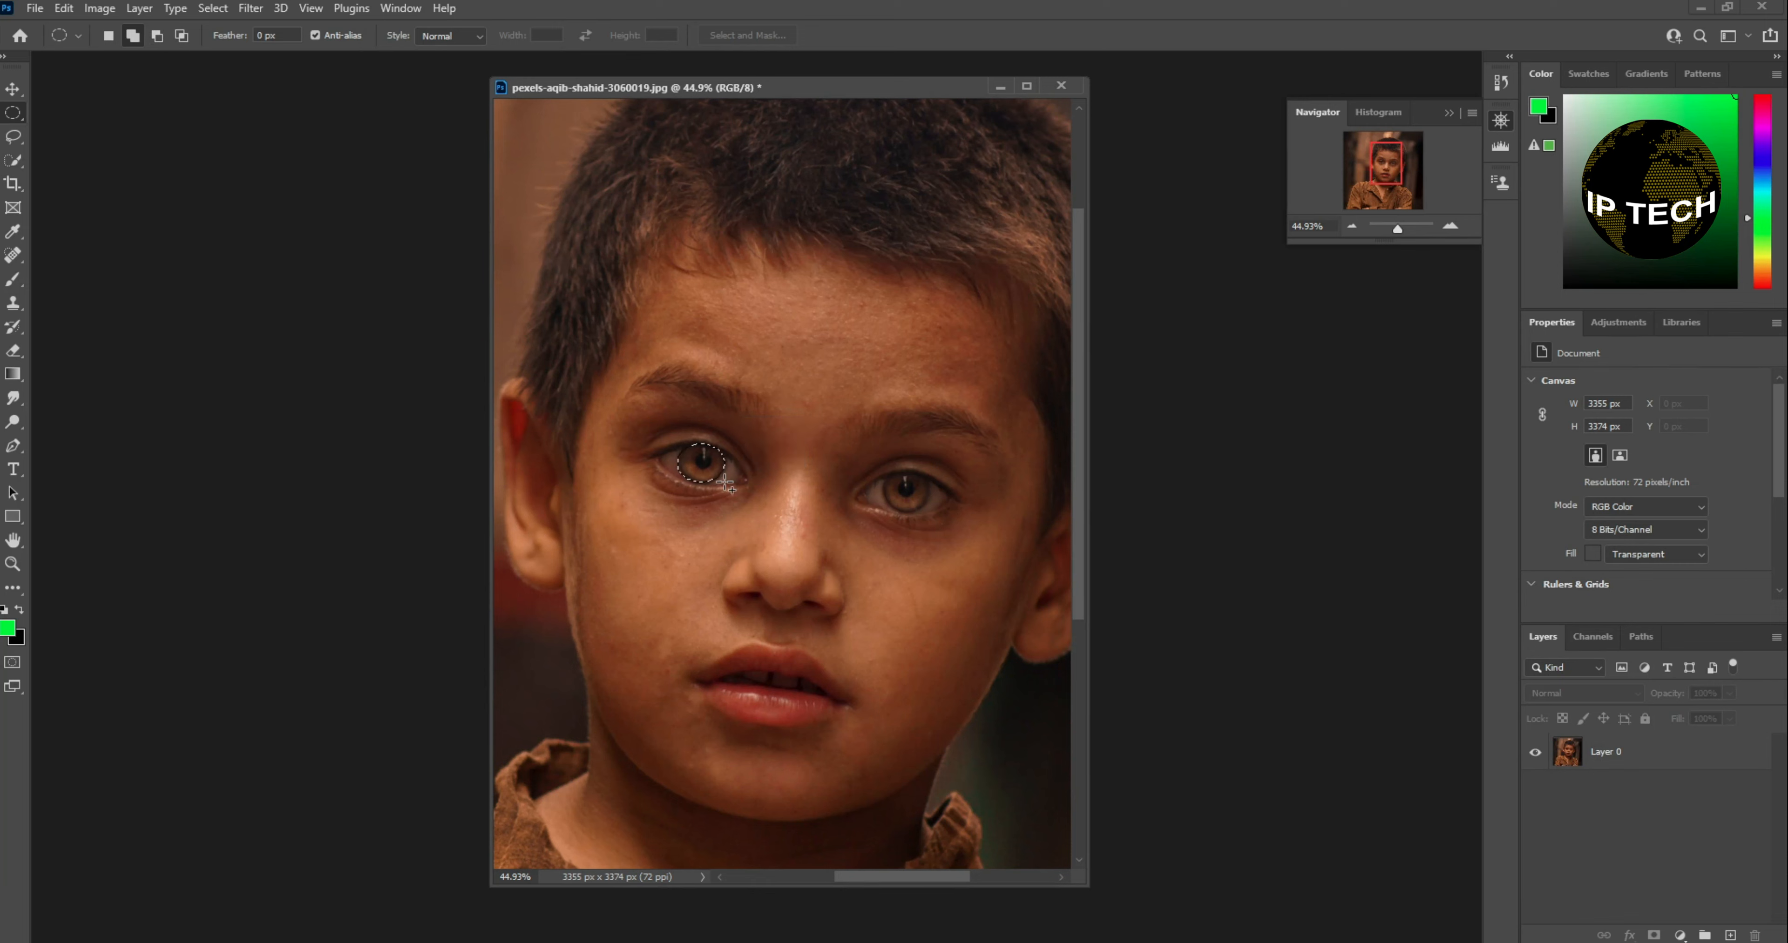
pyautogui.press('alt')
pyautogui.moveTo(692, 454); pyautogui.dragTo(716, 472)
# Fill the iris selection with yellow-orange ffc000 on a new layer
pyautogui.click(1728, 935)
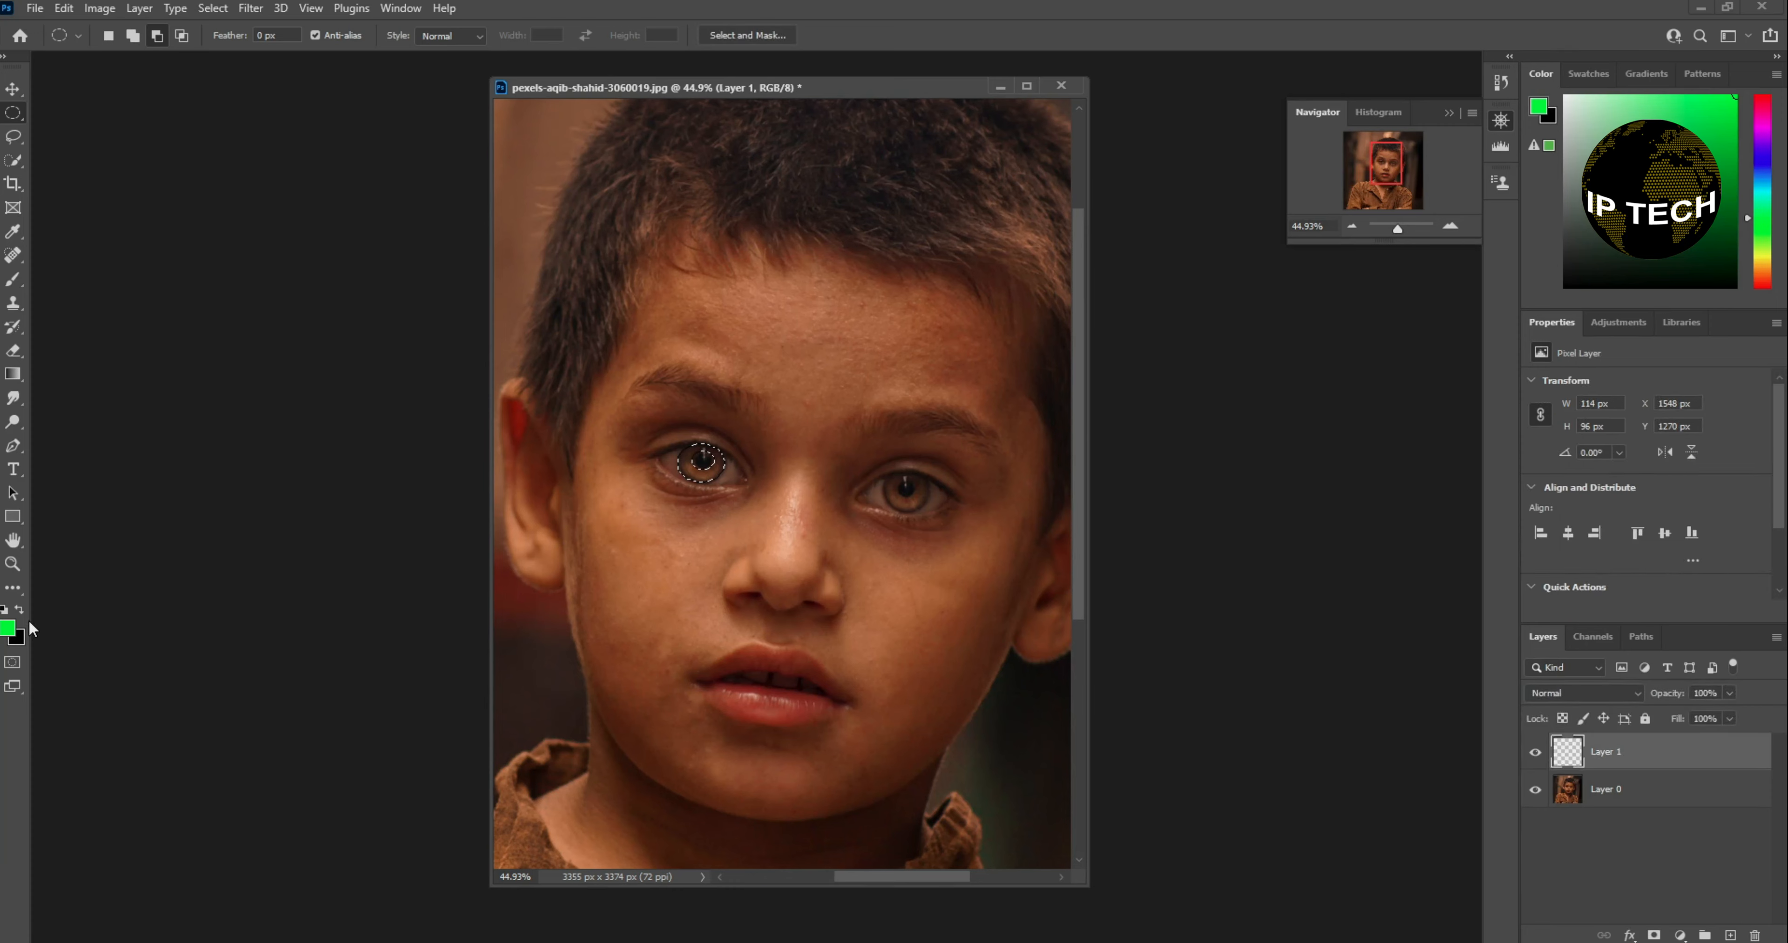
pyautogui.click(14, 633)
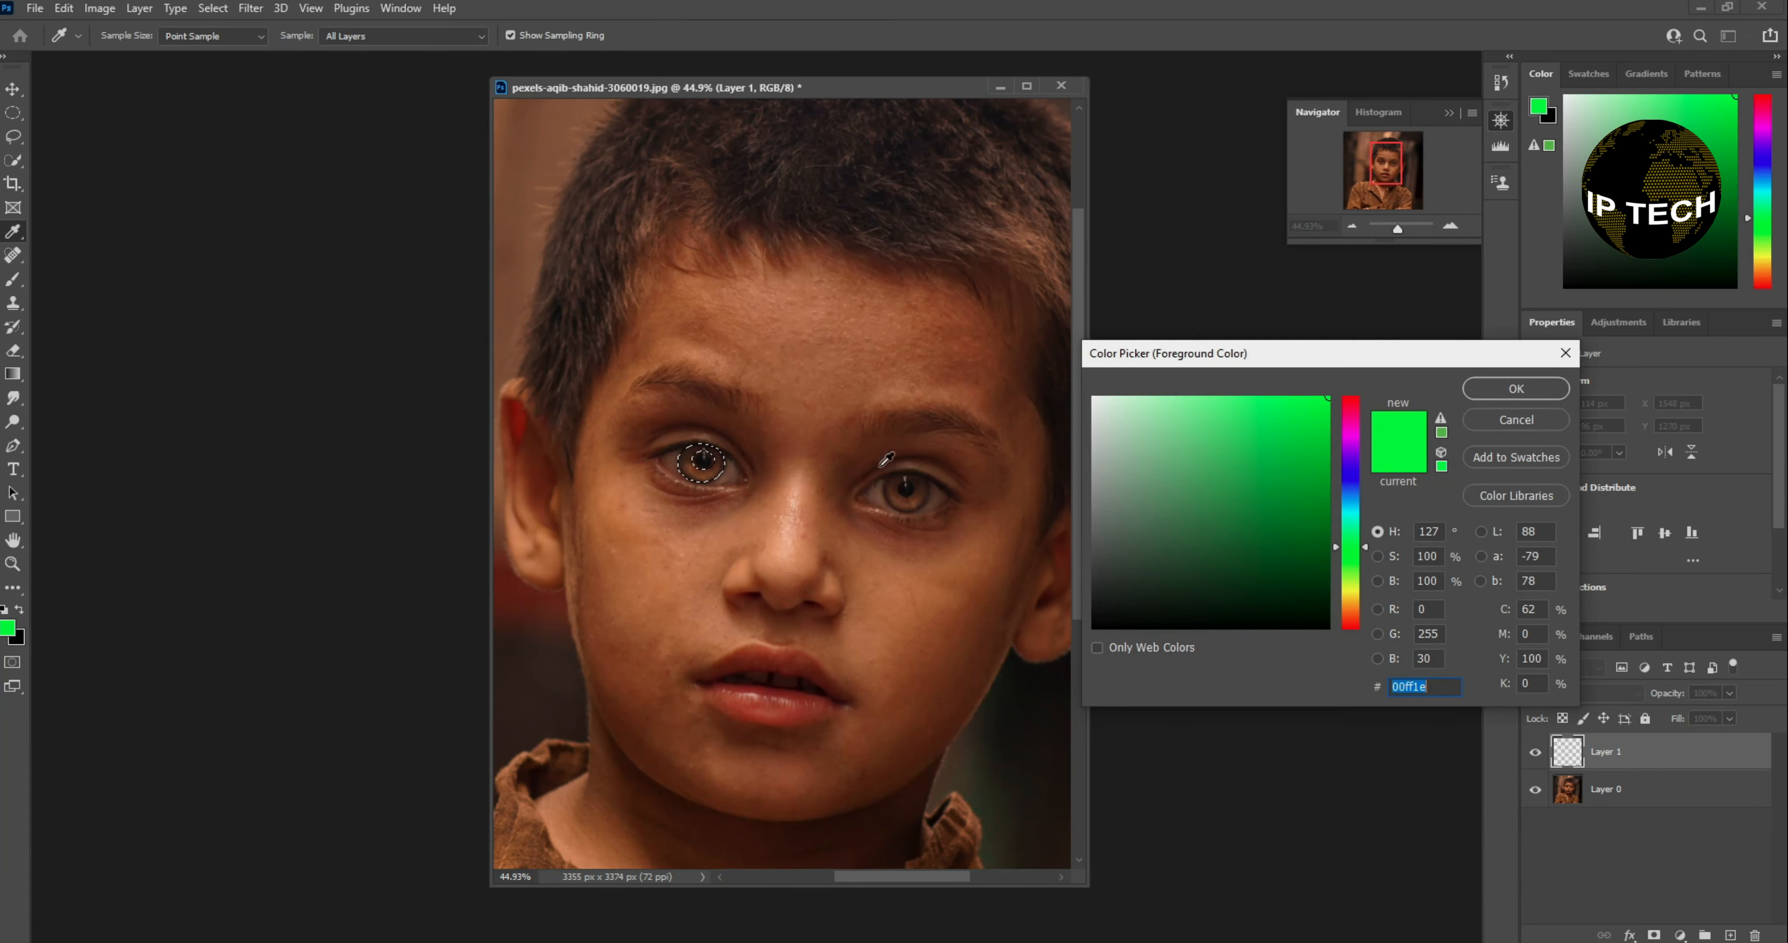
pyautogui.write('ffffff')
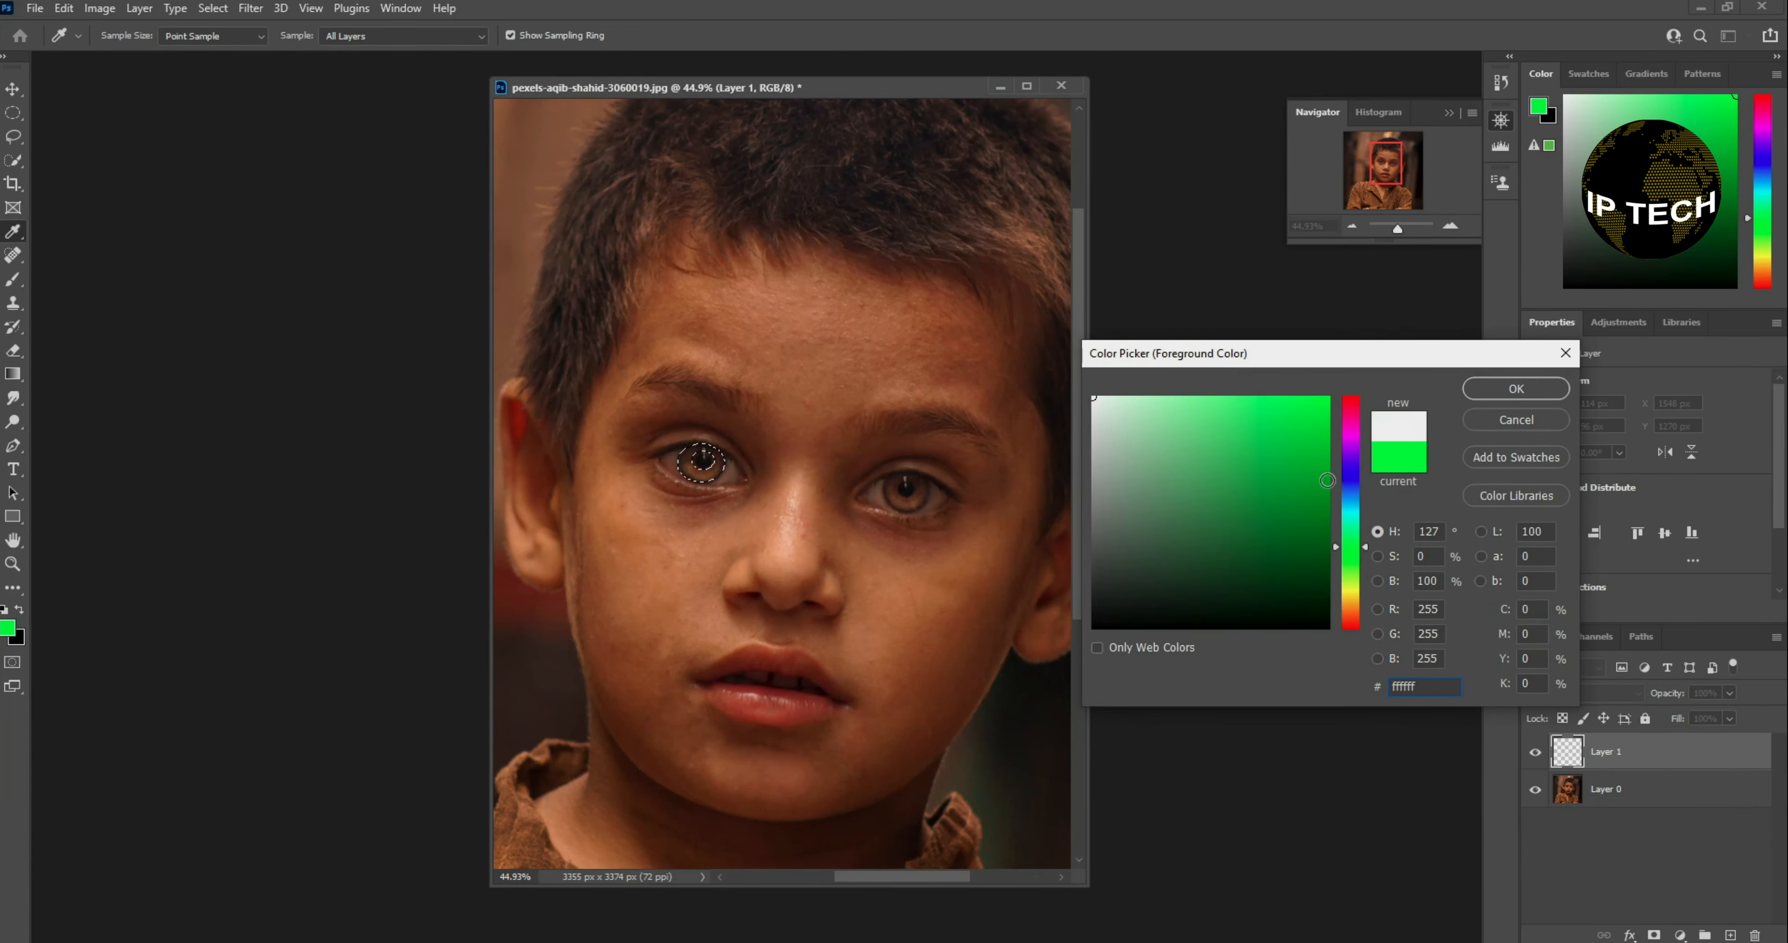
pyautogui.moveTo(1358, 616); pyautogui.dragTo(1355, 599)
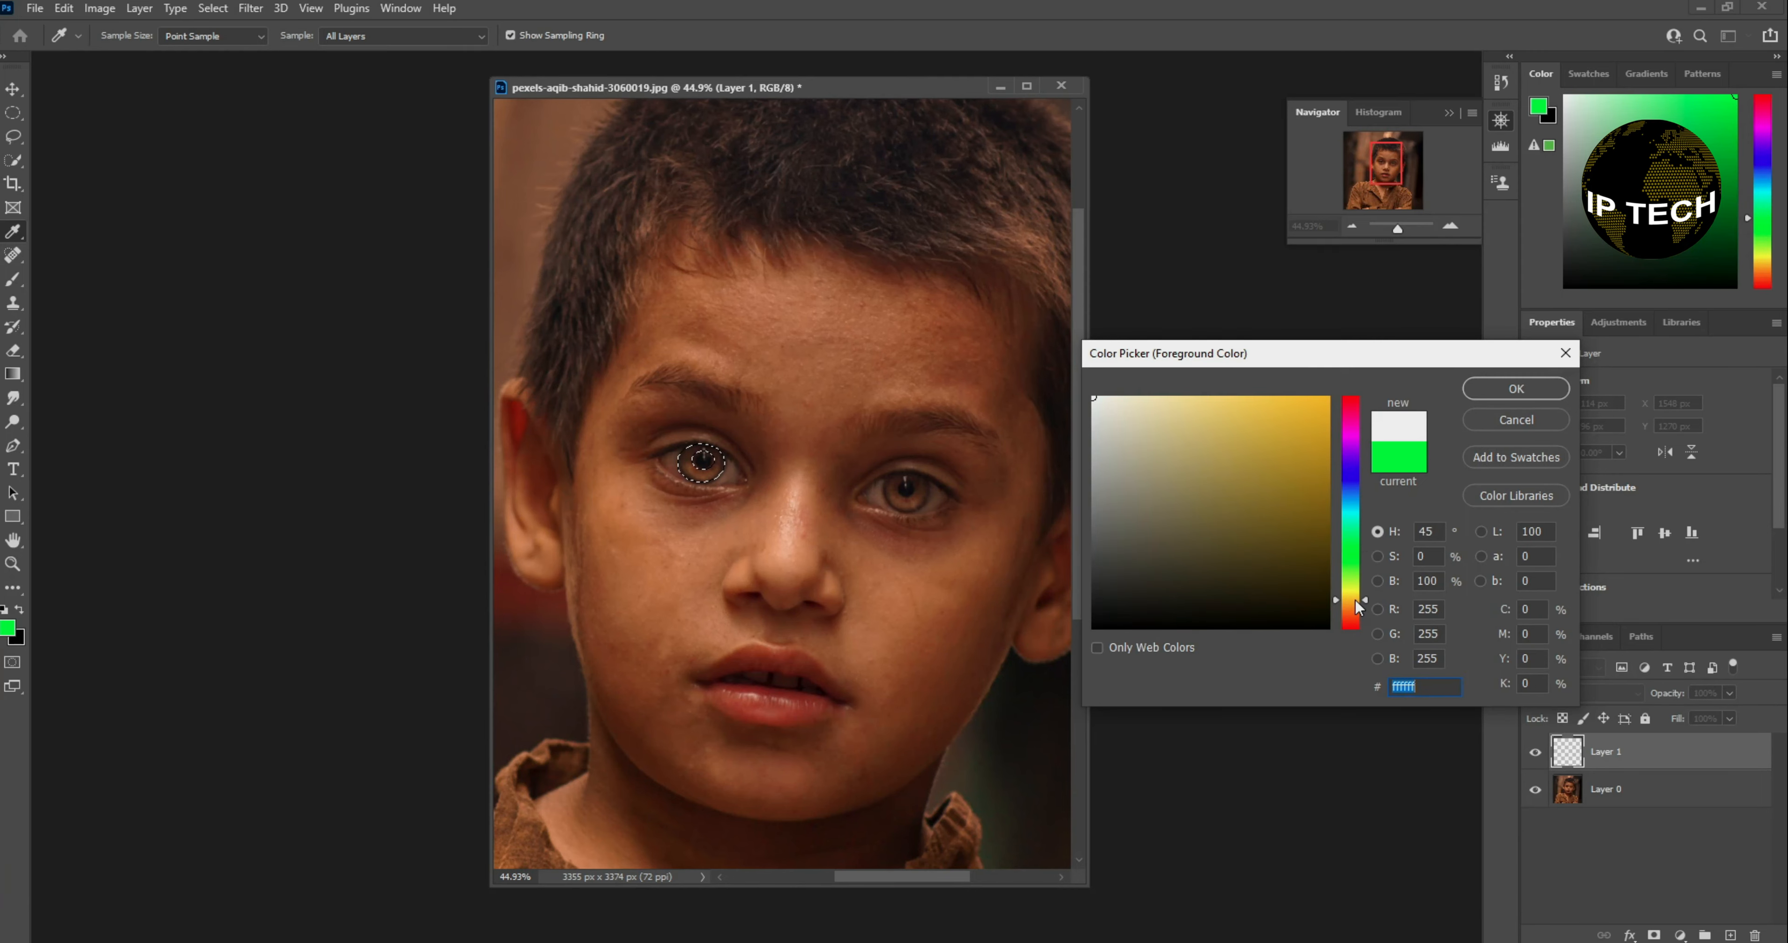
pyautogui.click(1328, 397)
pyautogui.click(1517, 389)
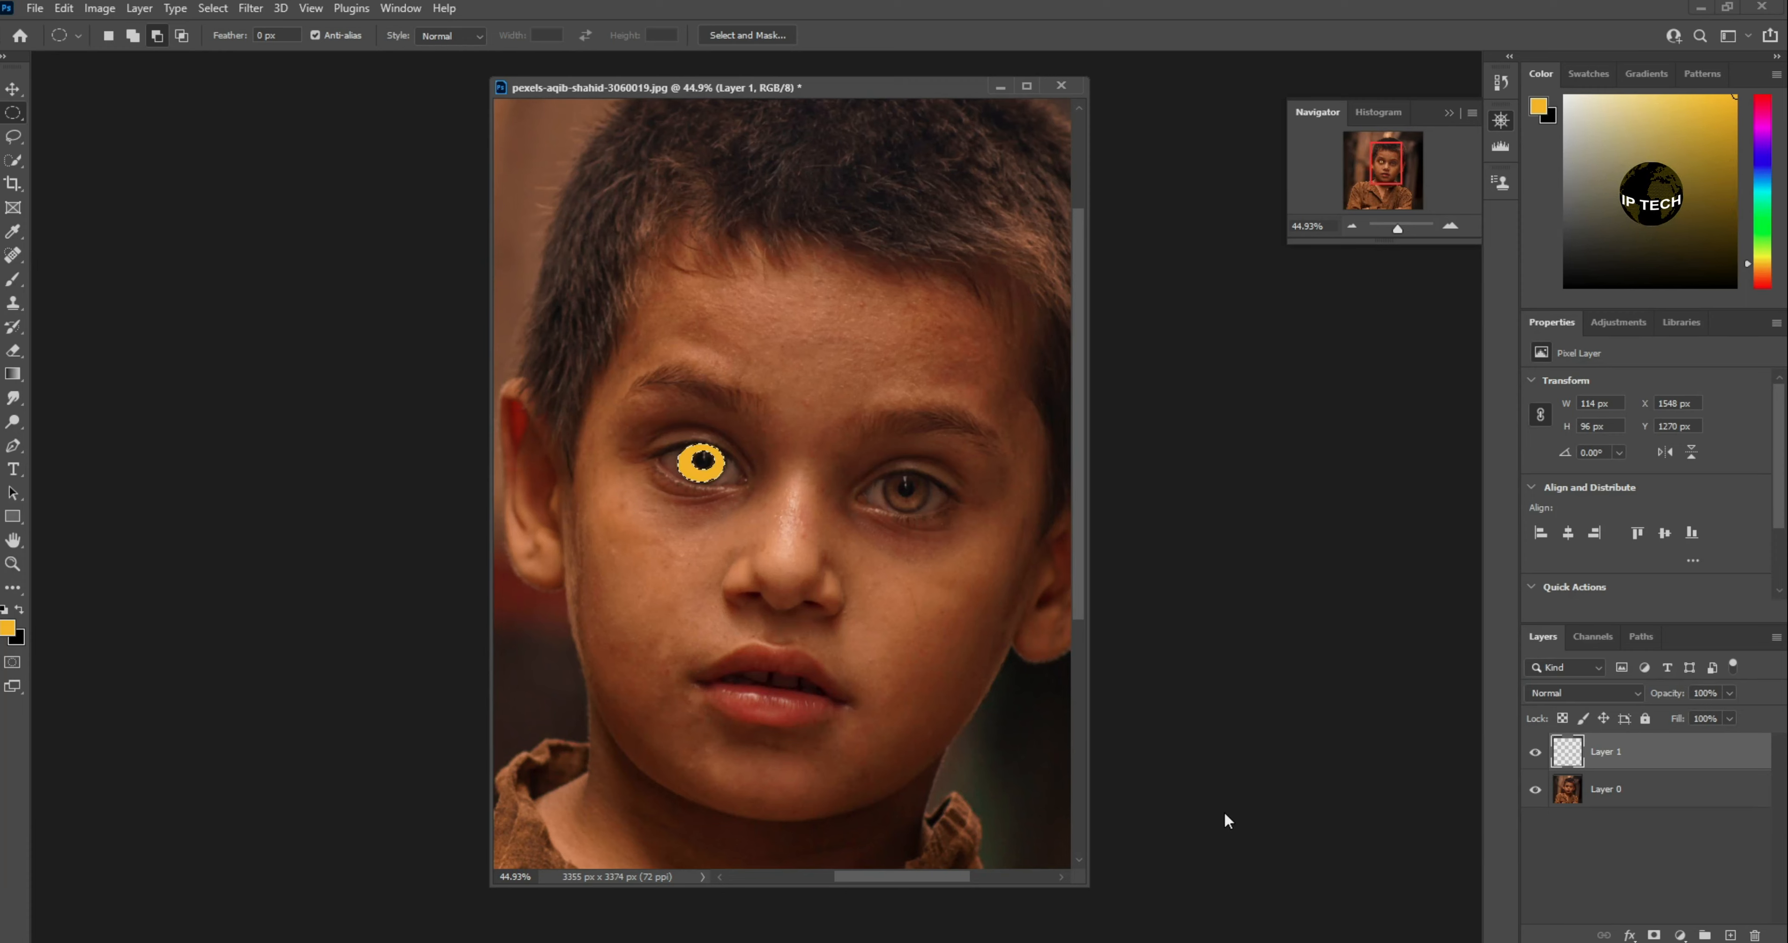
# Add a new layer, hide the yellow iris layer, and fill the iris selection with blue 0084ff
pyautogui.click(1725, 935)
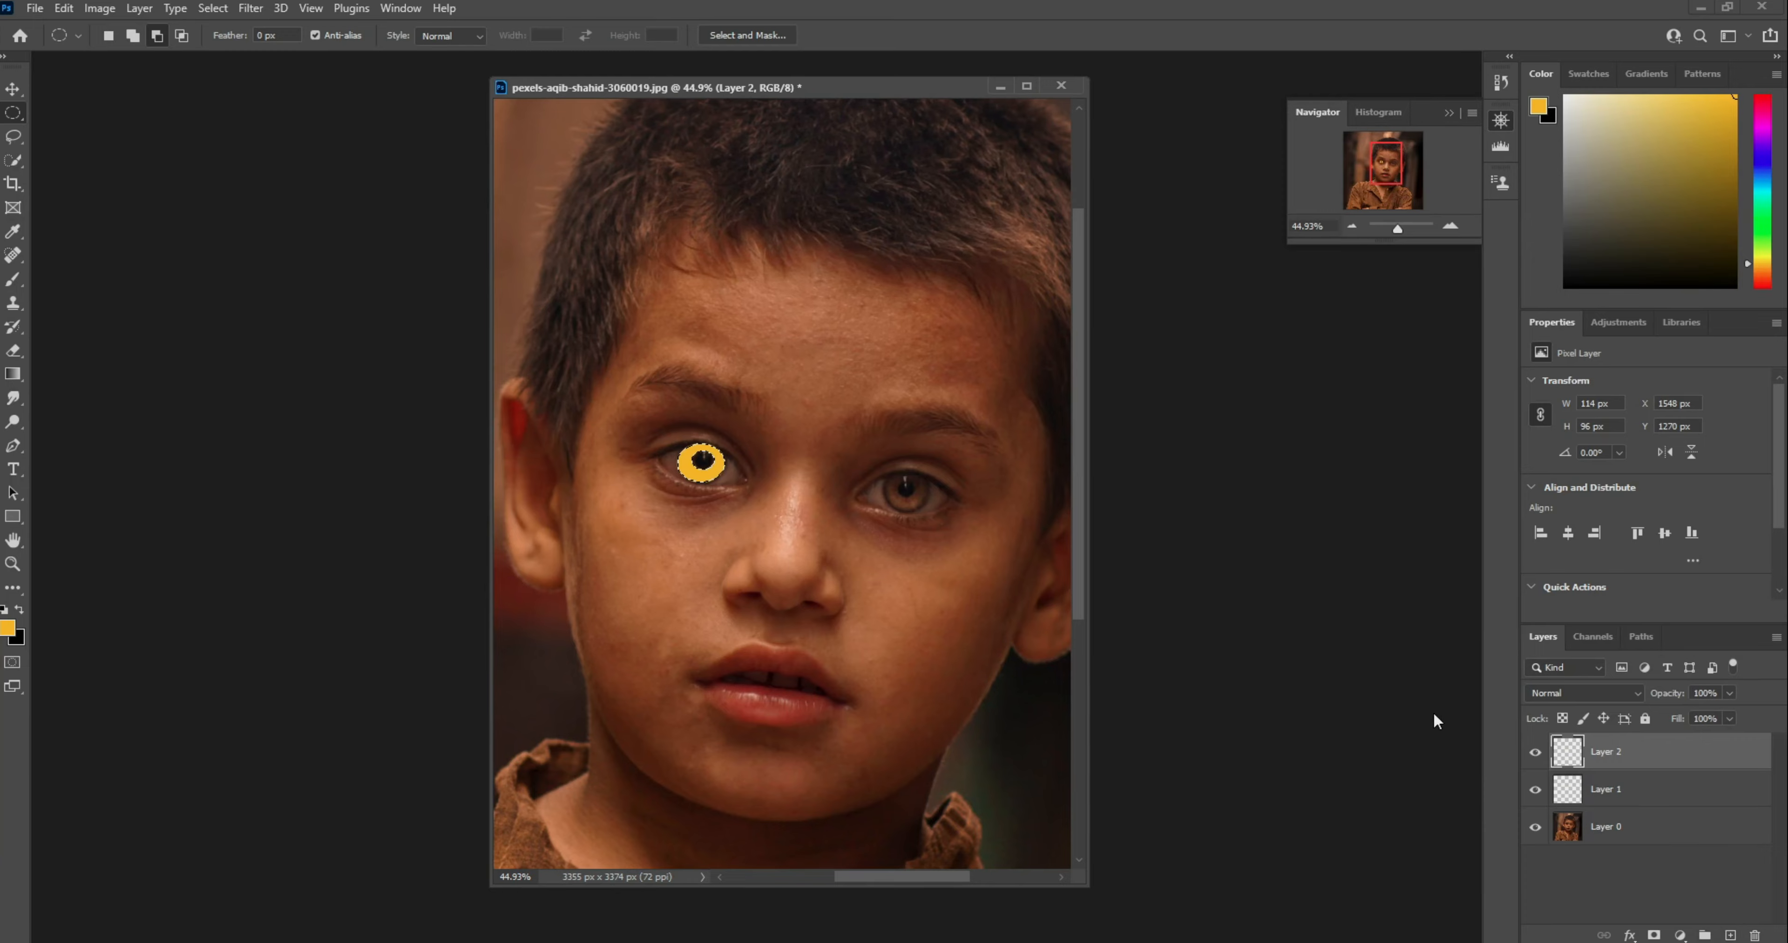
pyautogui.click(1535, 789)
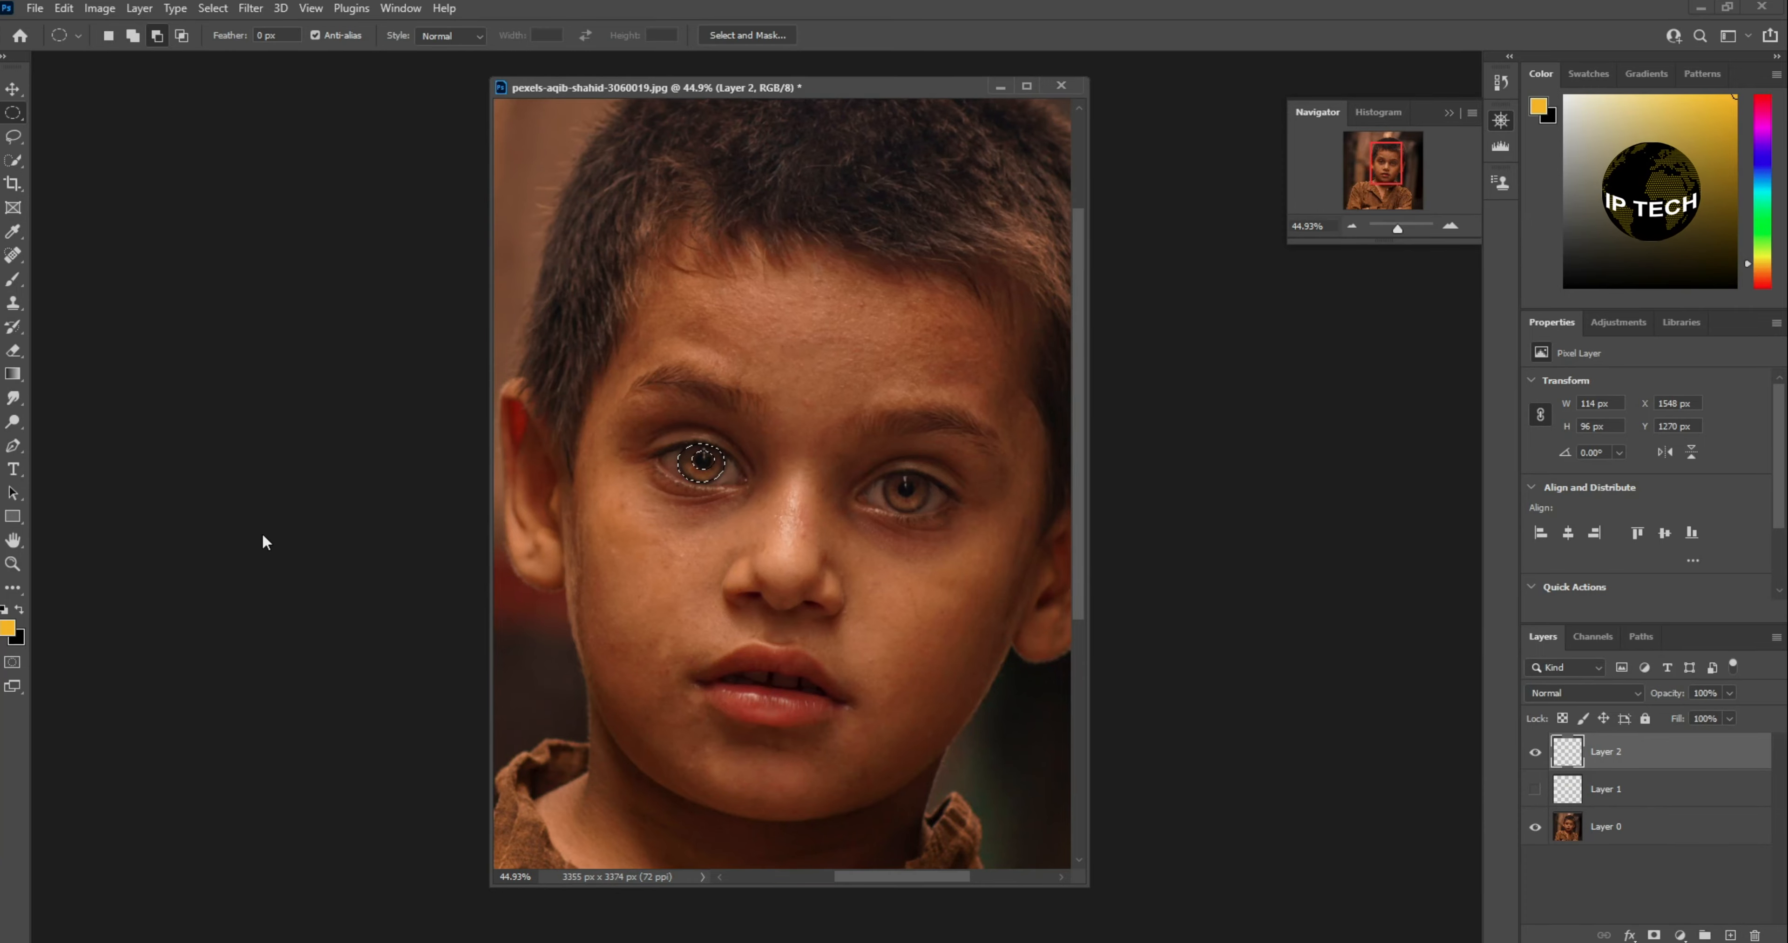
pyautogui.click(7, 629)
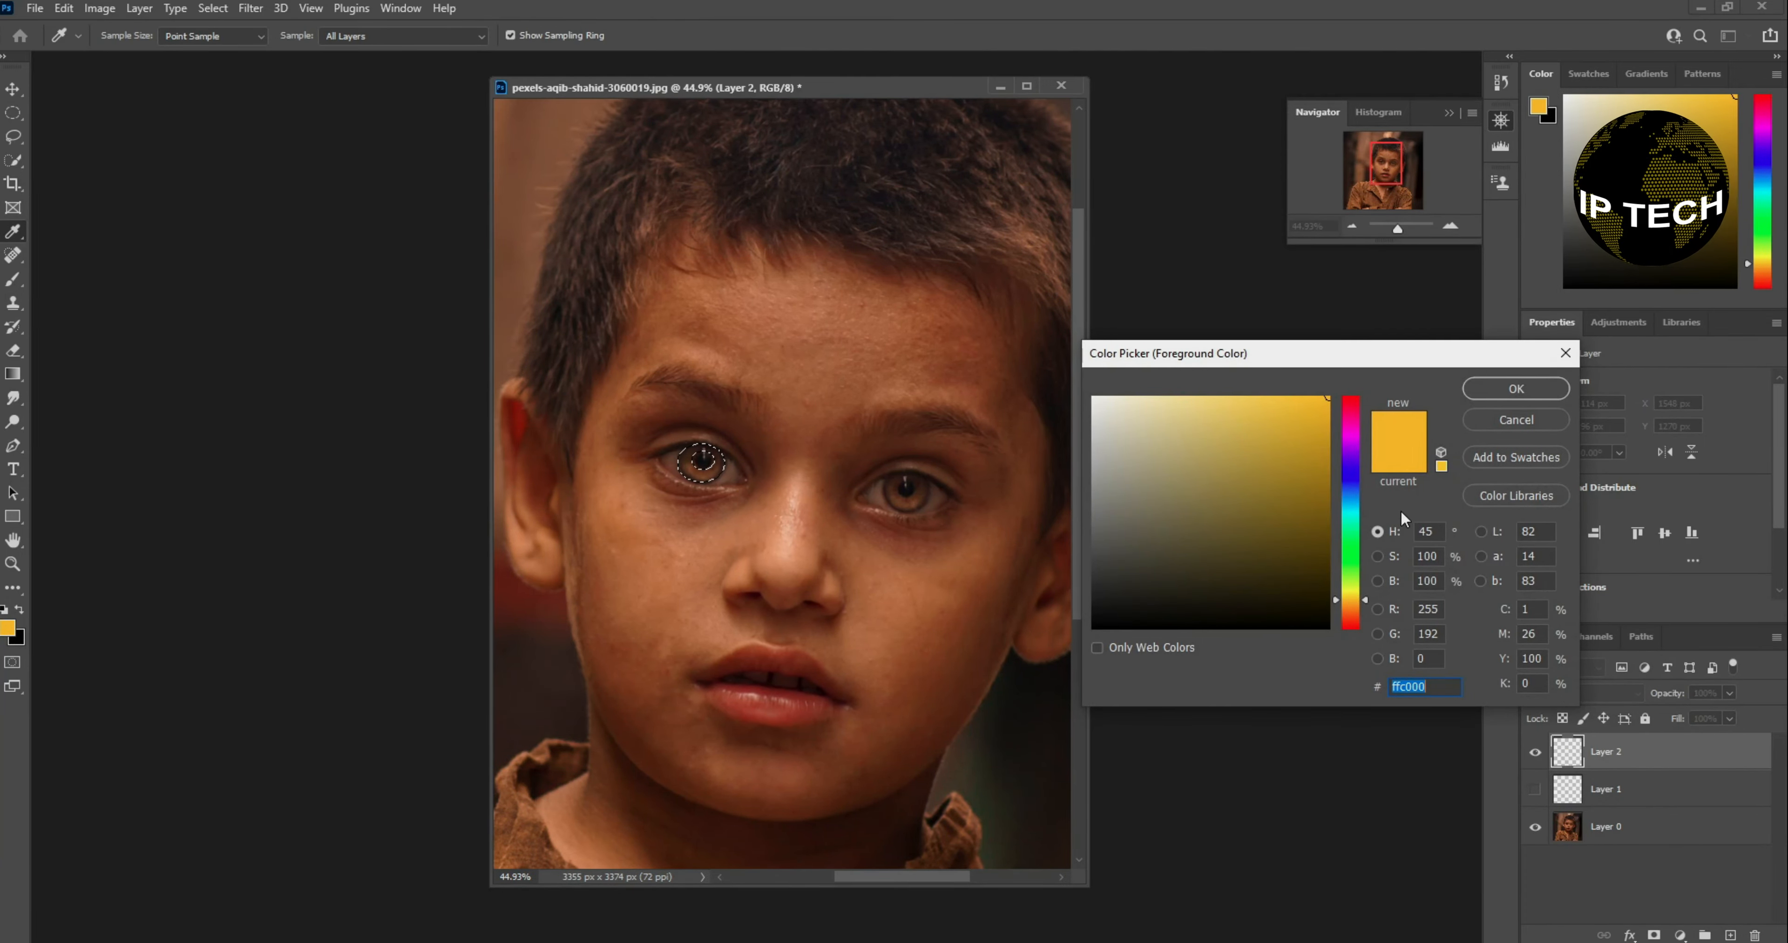
pyautogui.click(1354, 484)
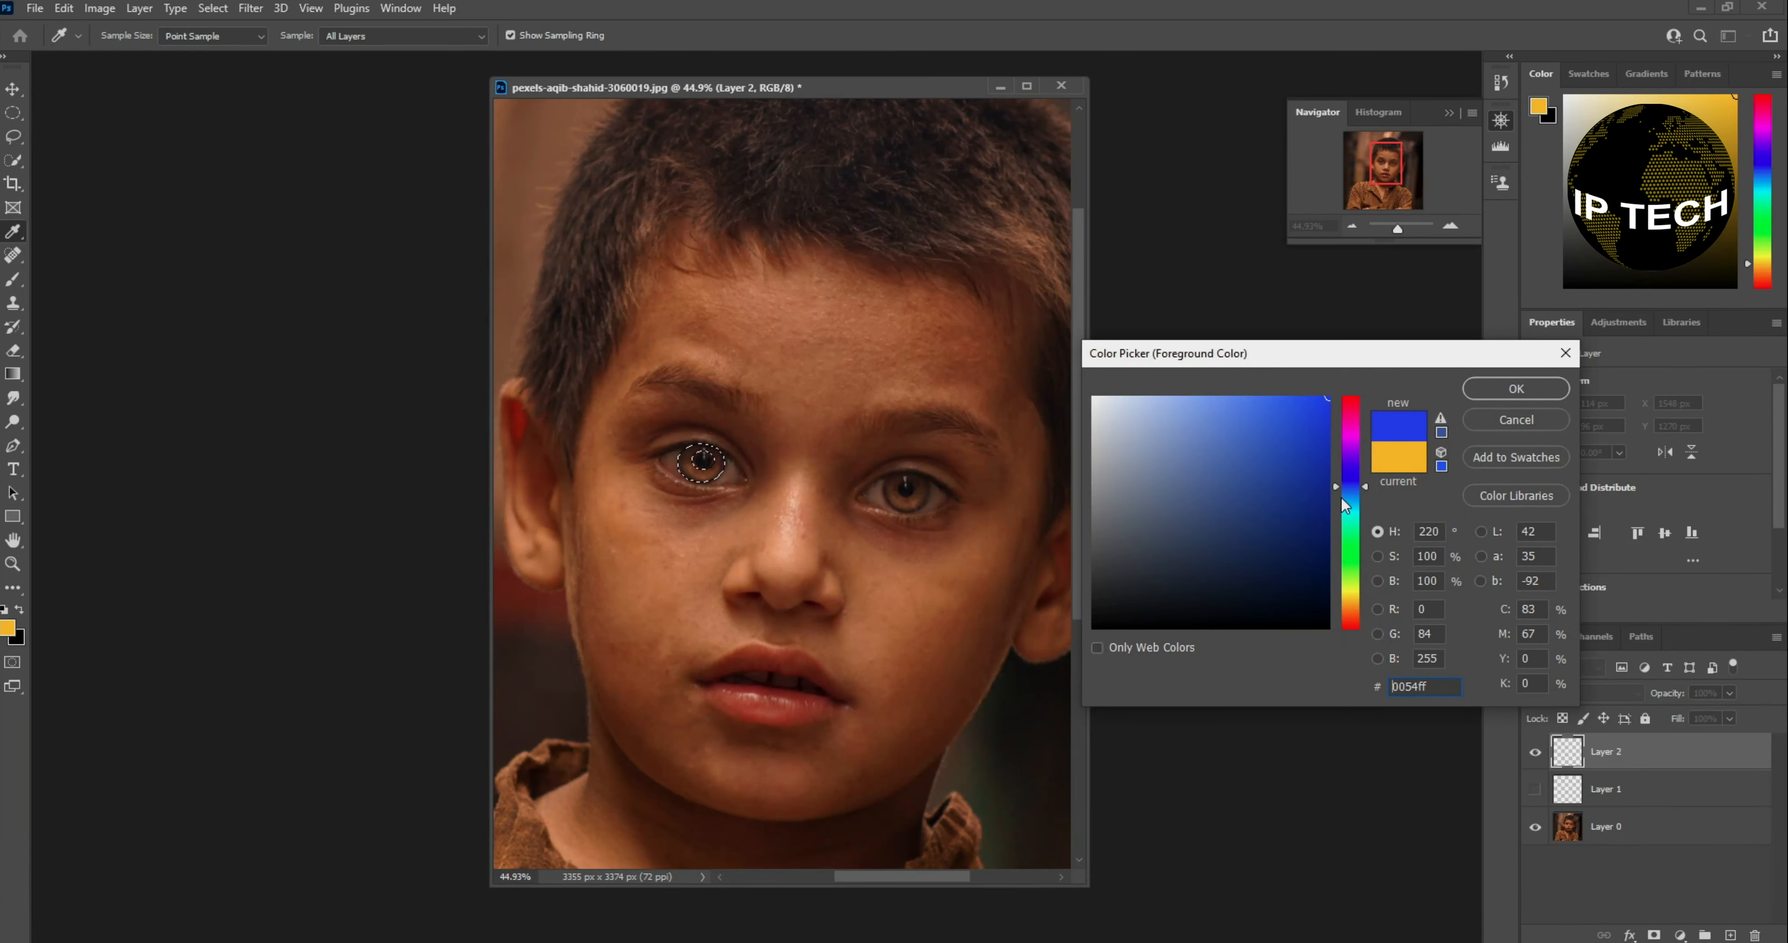
pyautogui.click(1353, 495)
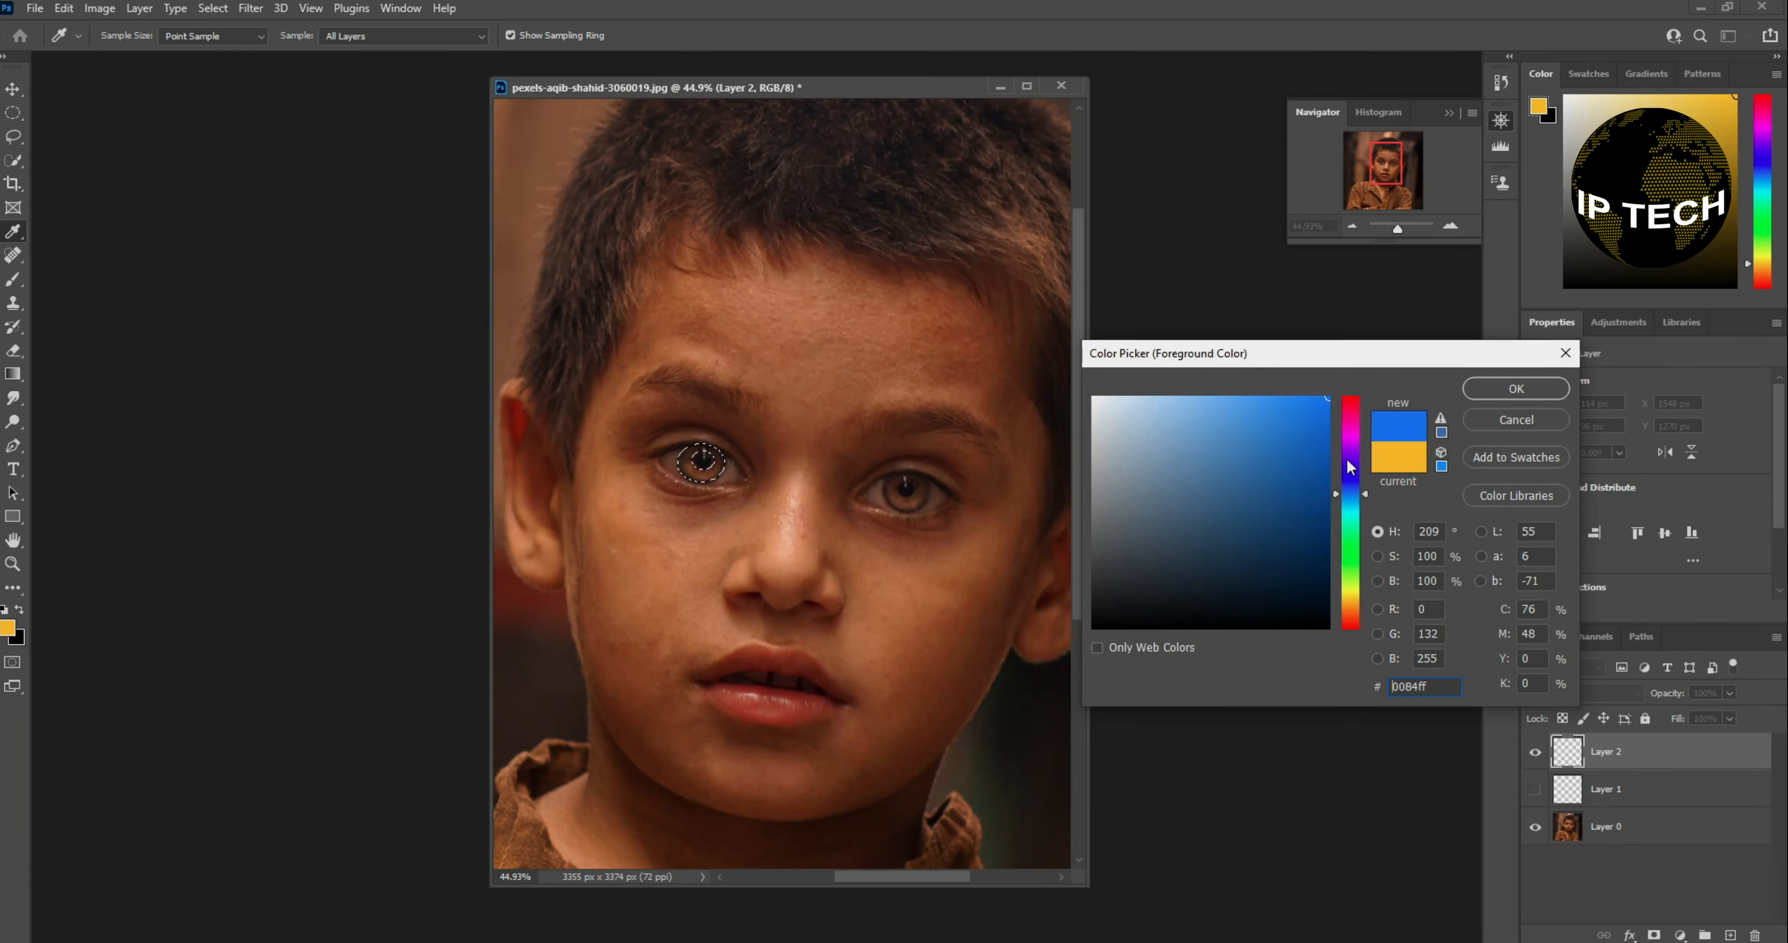
pyautogui.click(1506, 393)
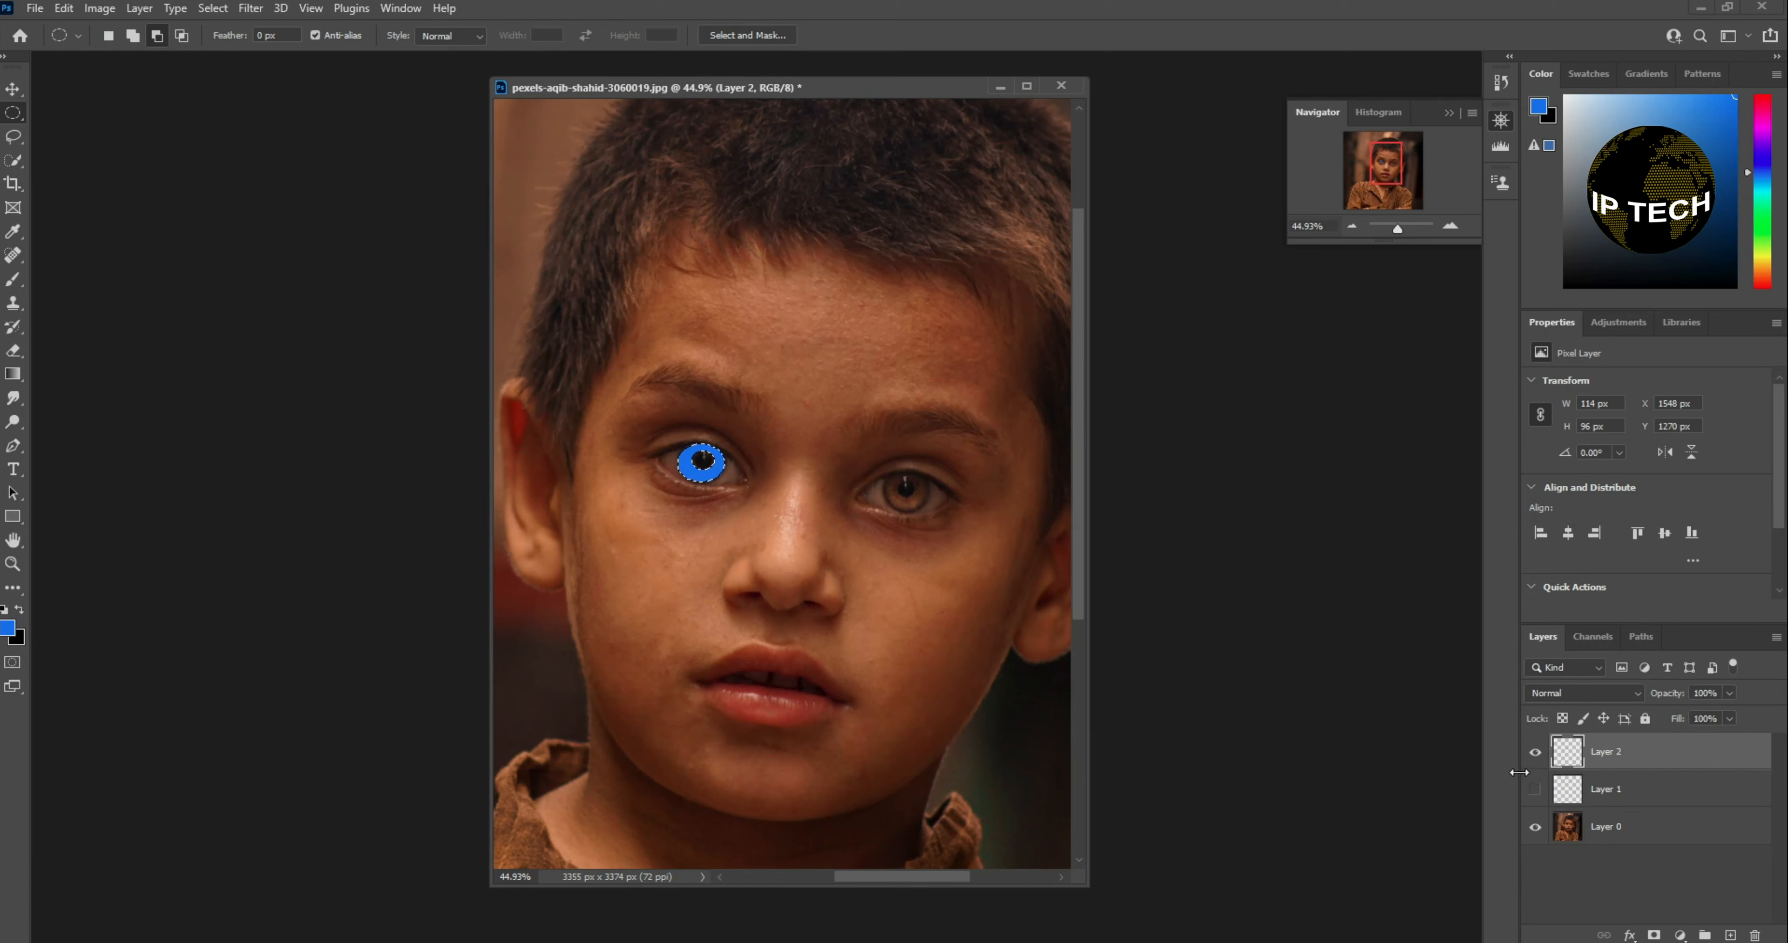
# Hide the blue iris layer and fill the iris selection with bright green on a new layer
pyautogui.click(1535, 753)
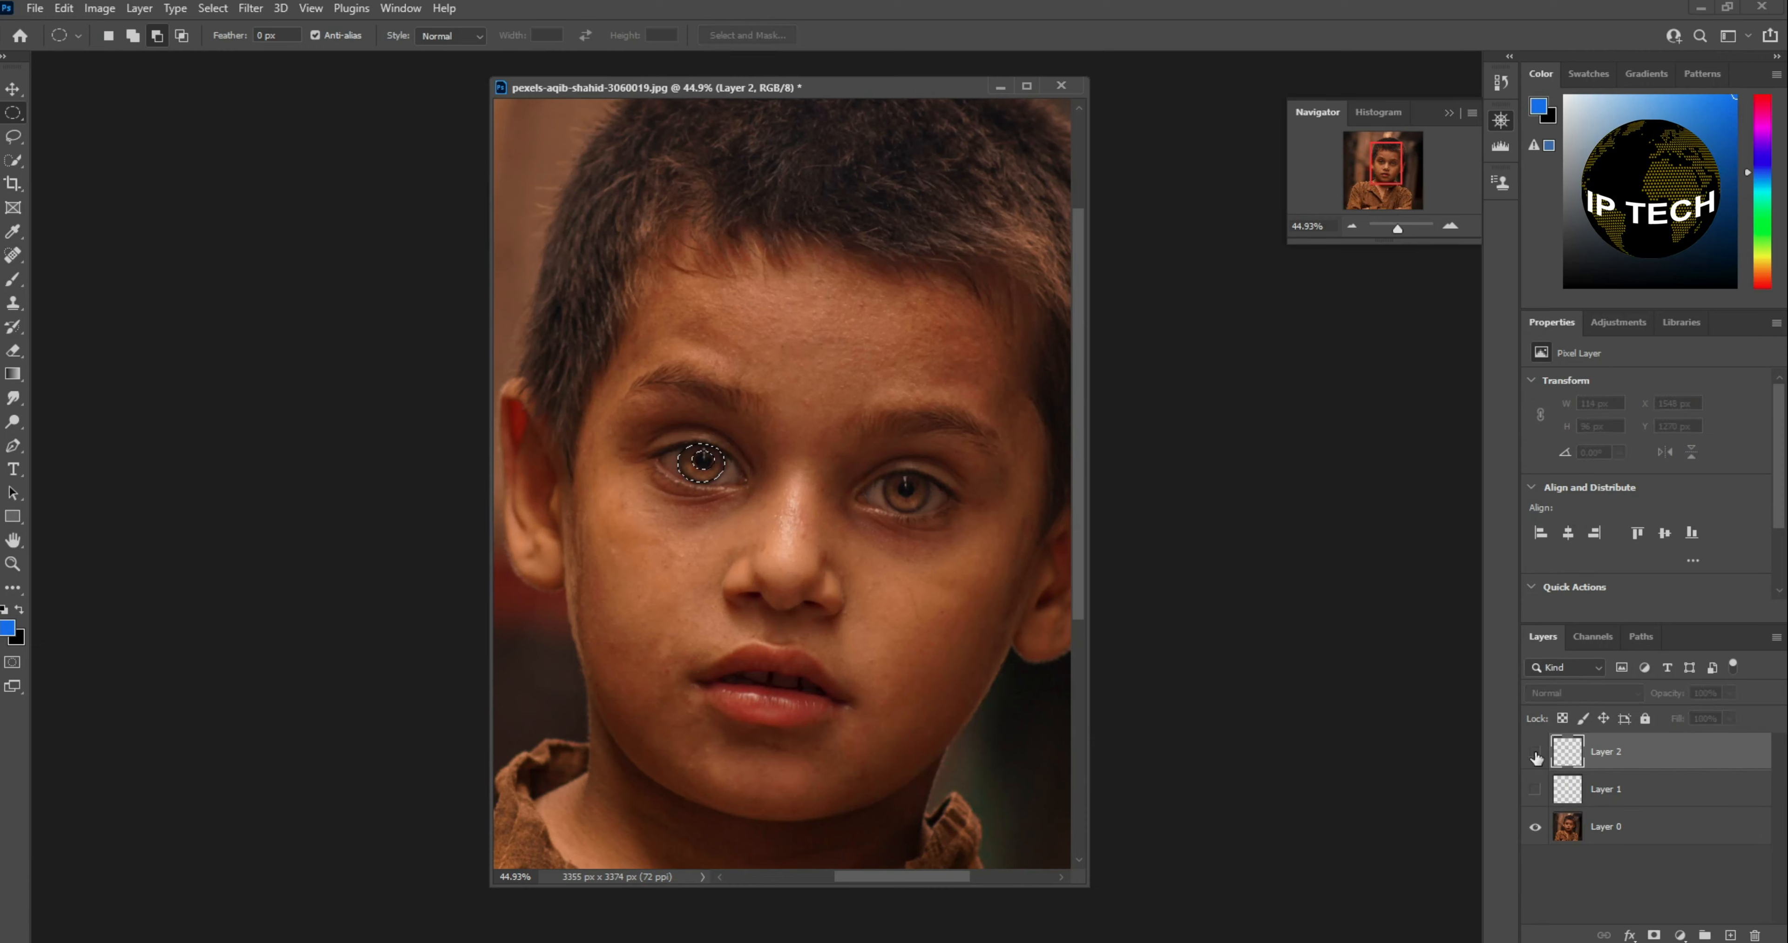
pyautogui.click(1730, 935)
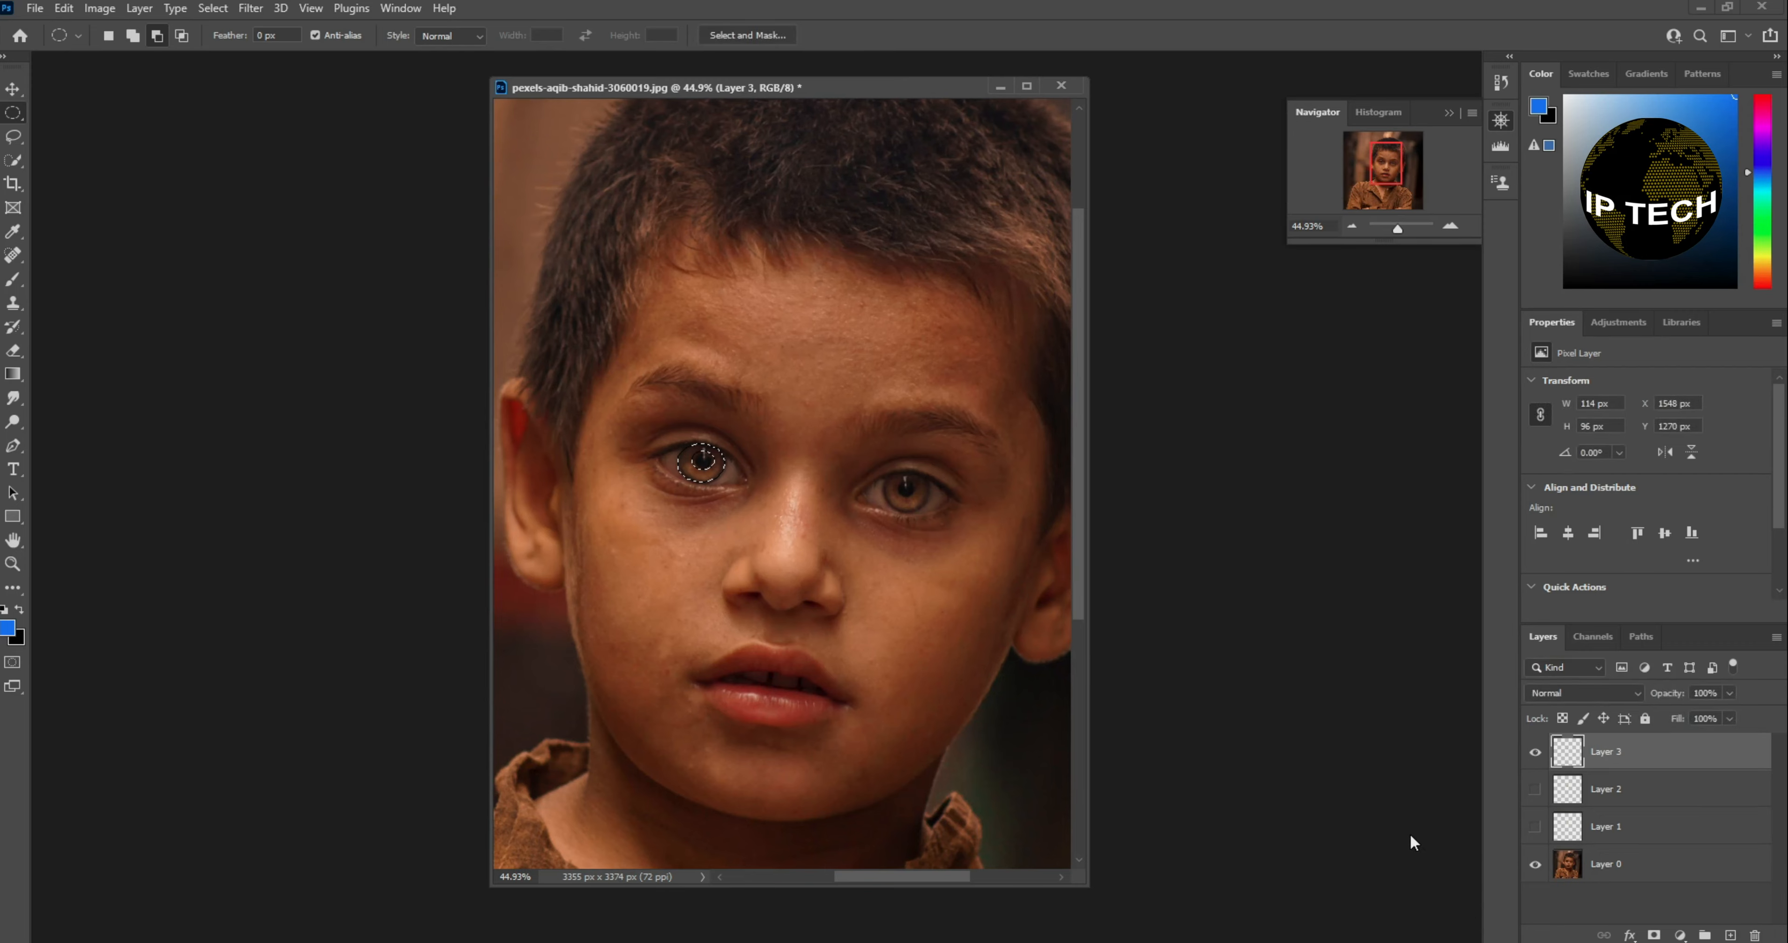
pyautogui.click(7, 627)
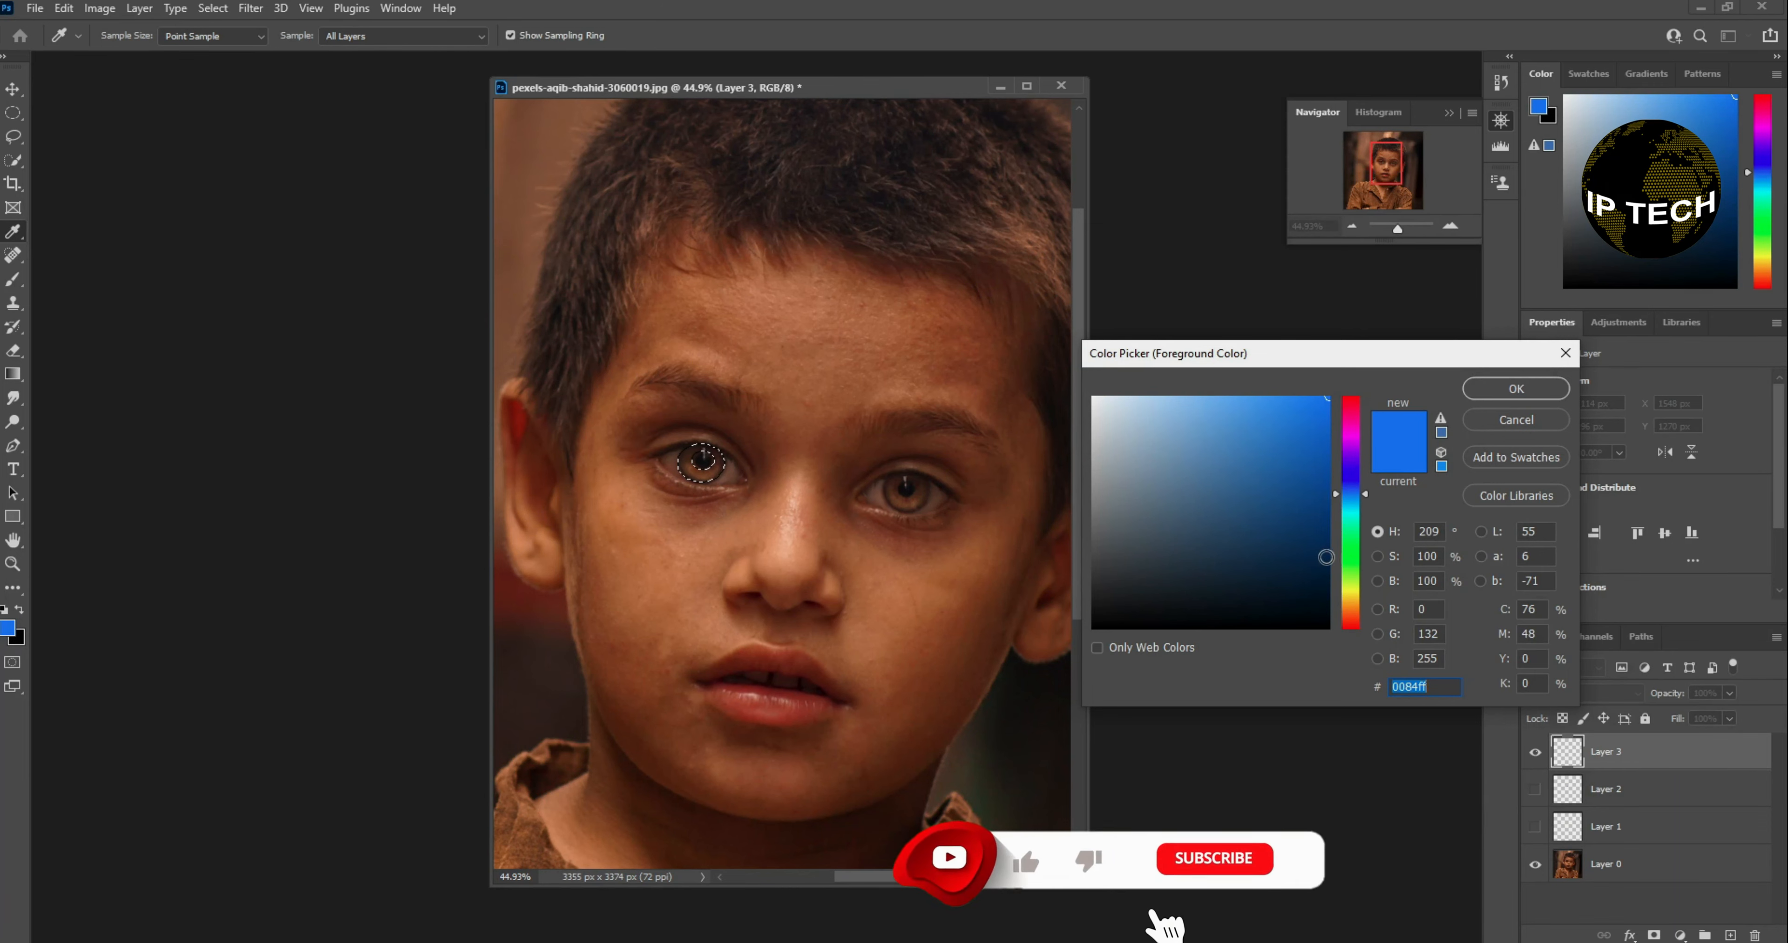
pyautogui.click(1350, 551)
pyautogui.press('Return')
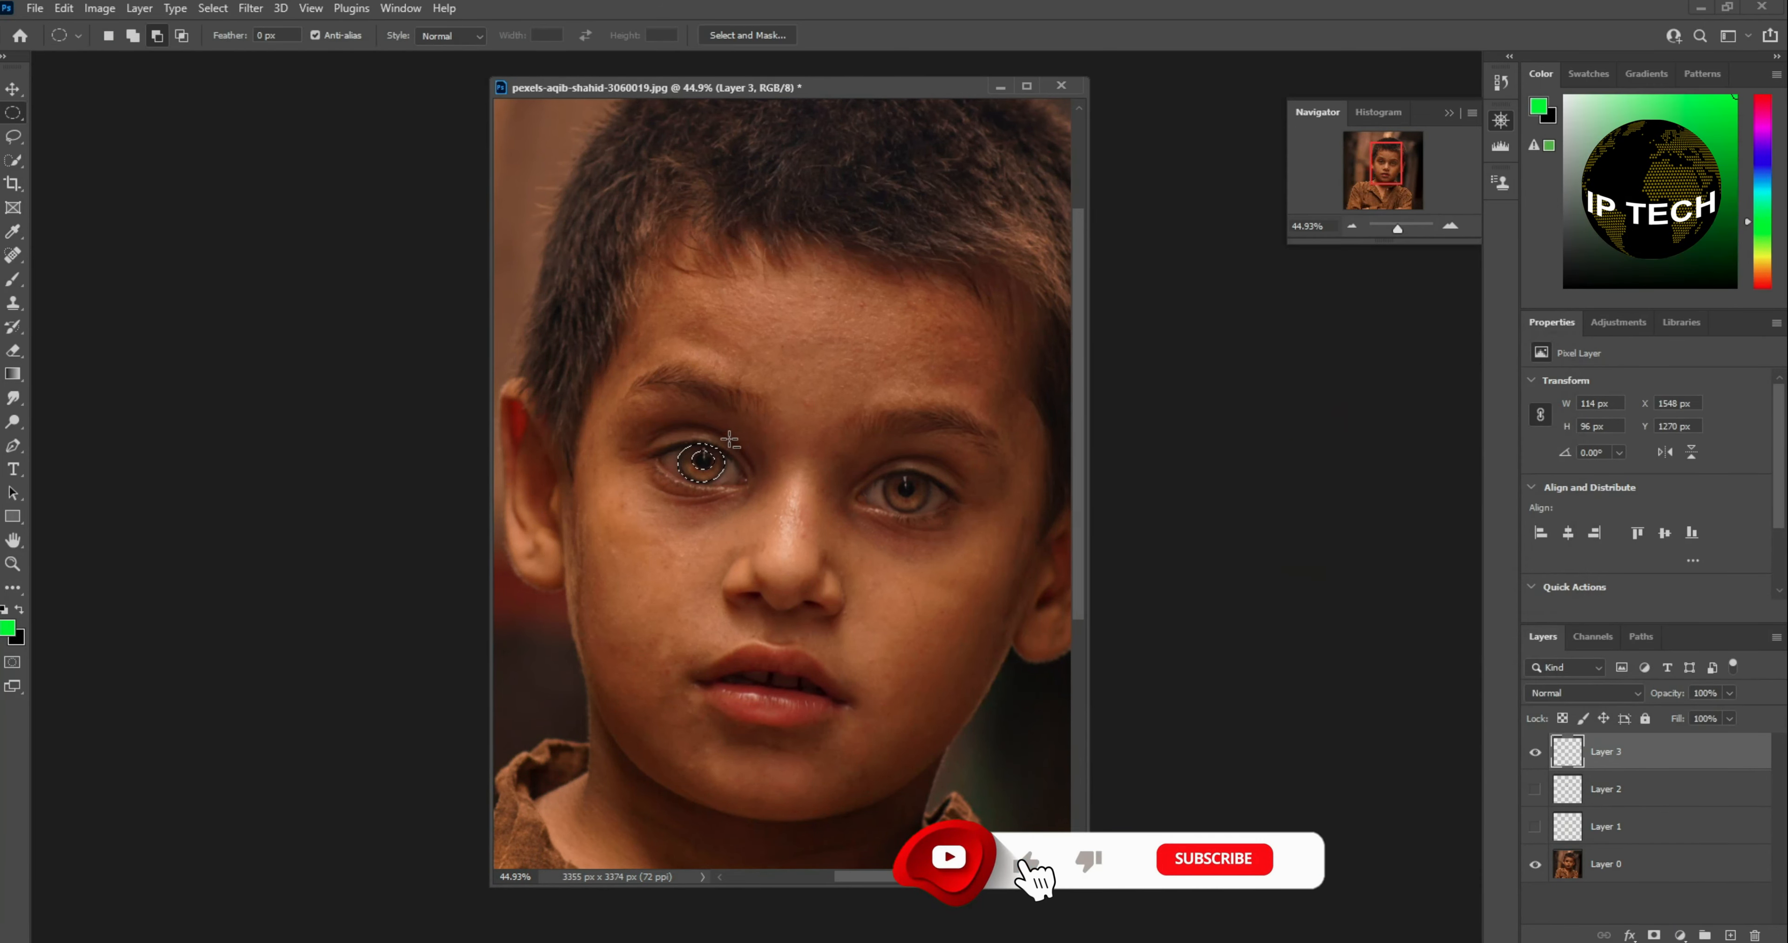
pyautogui.hotkey('alt', 'BackSpace')
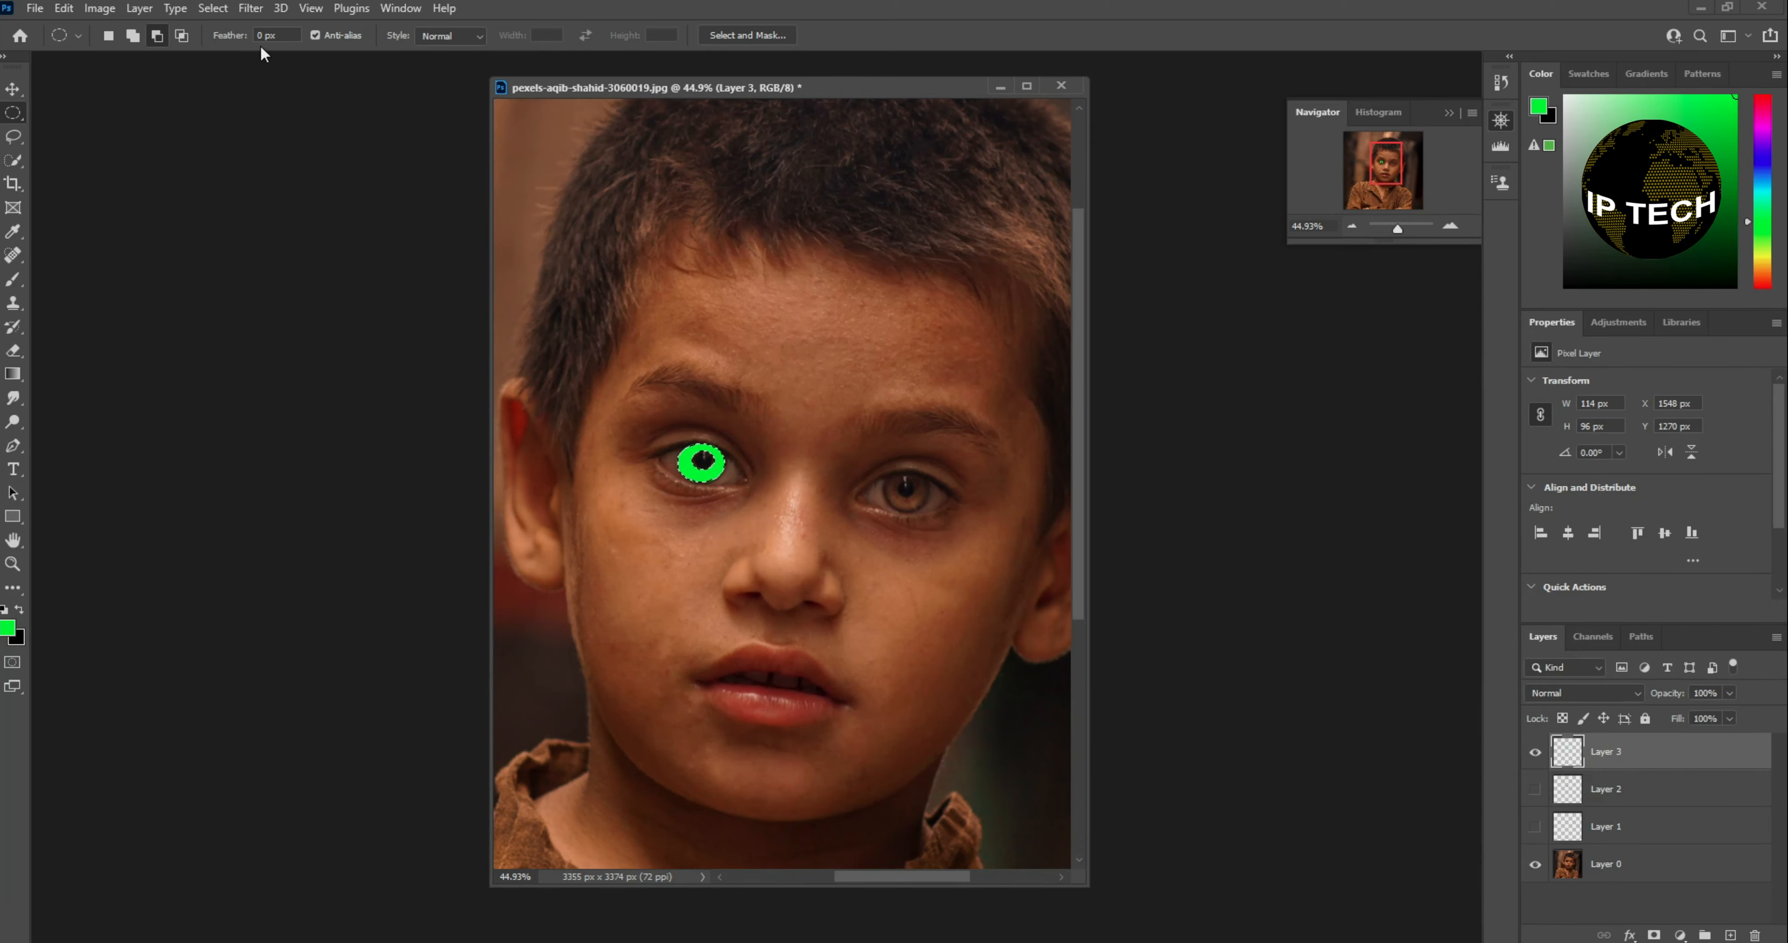
# Apply a Gaussian Blur with a 9.8-pixel radius to the green iris layer and set its blend mode to Overlay
pyautogui.click(251, 8)
pyautogui.moveTo(374, 241)
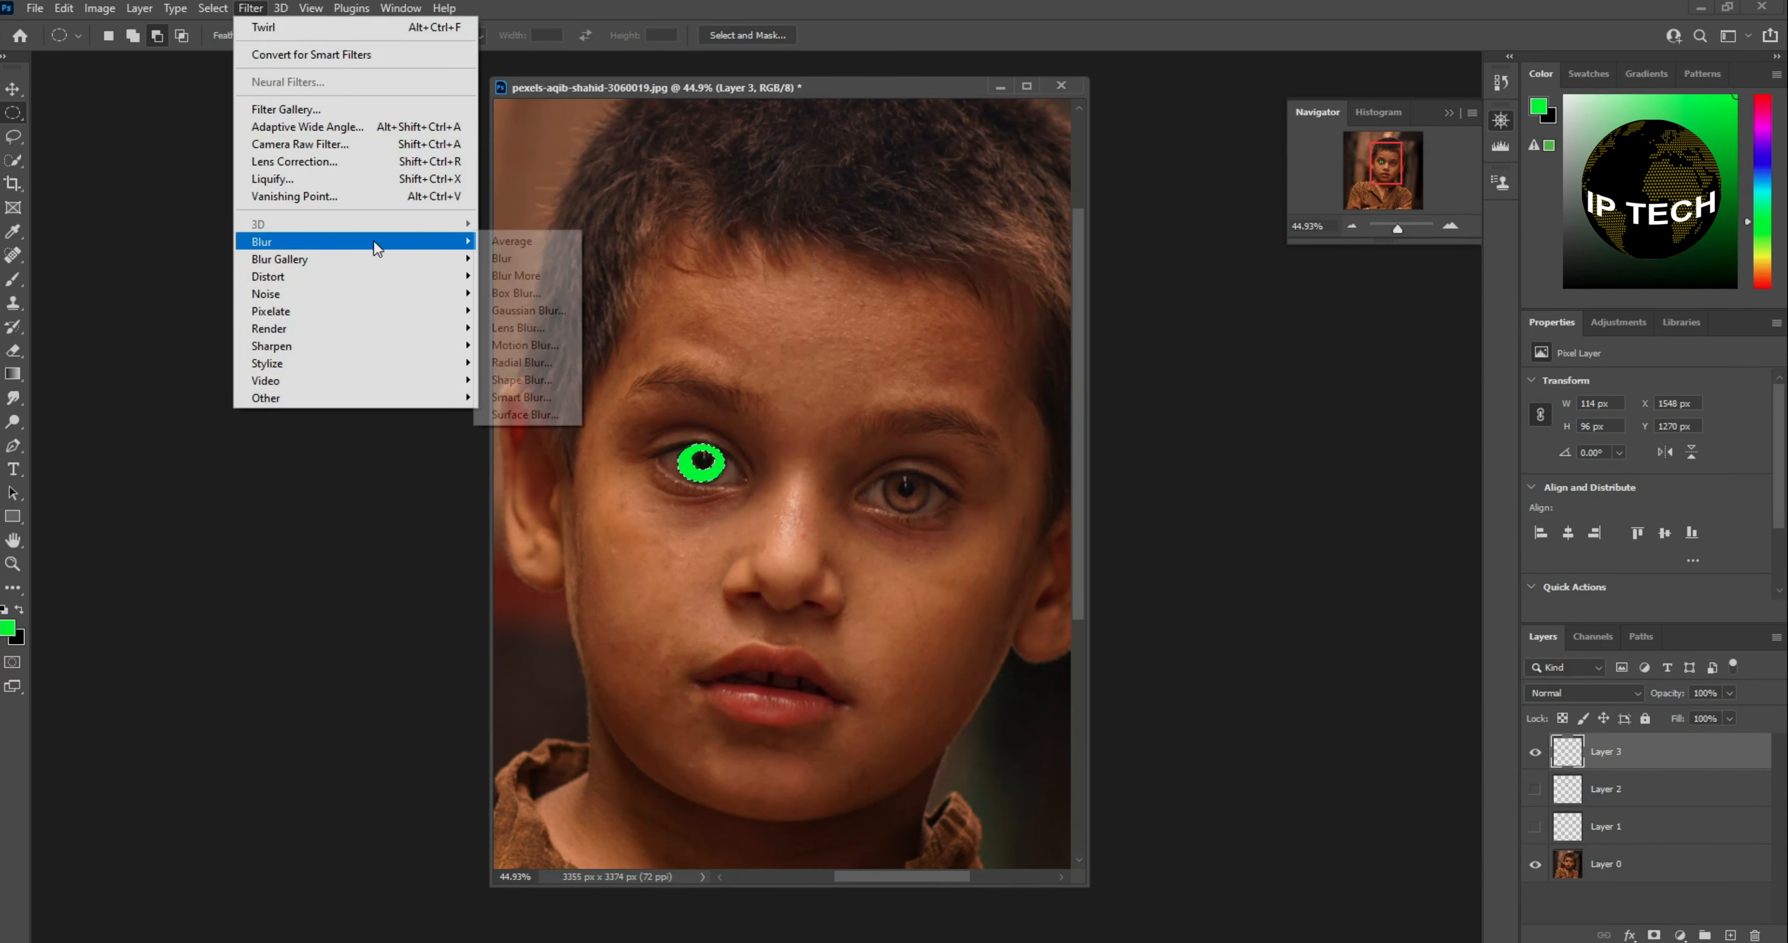
pyautogui.click(561, 314)
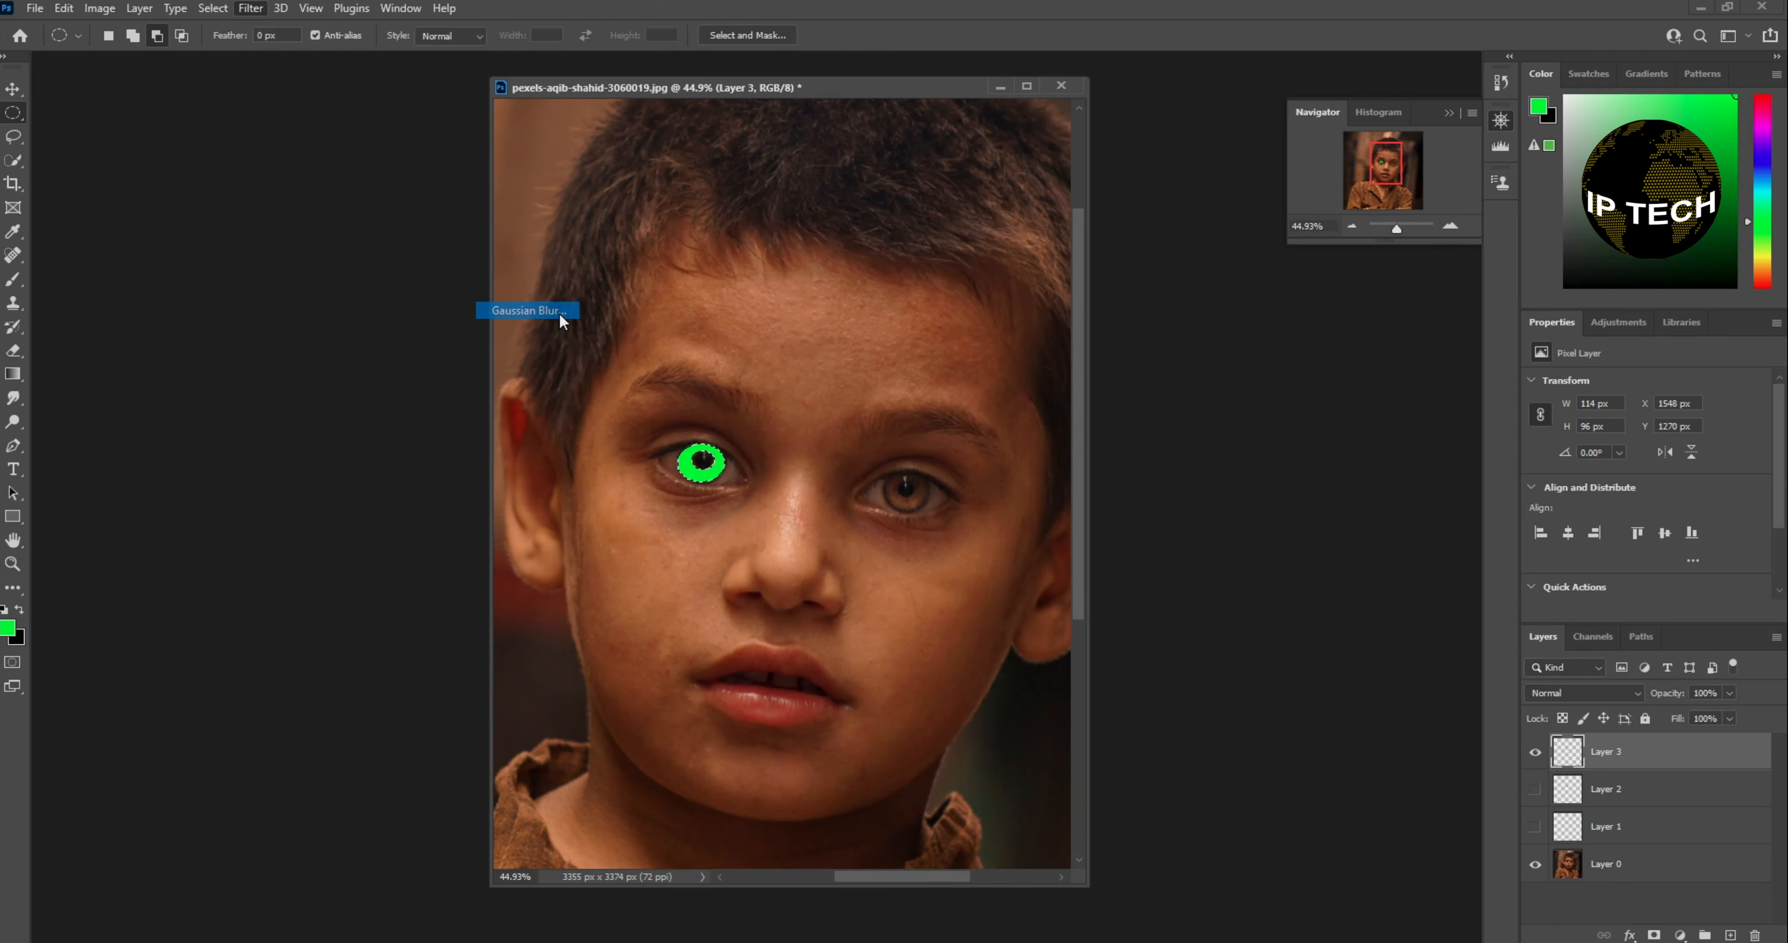
pyautogui.click(1156, 613)
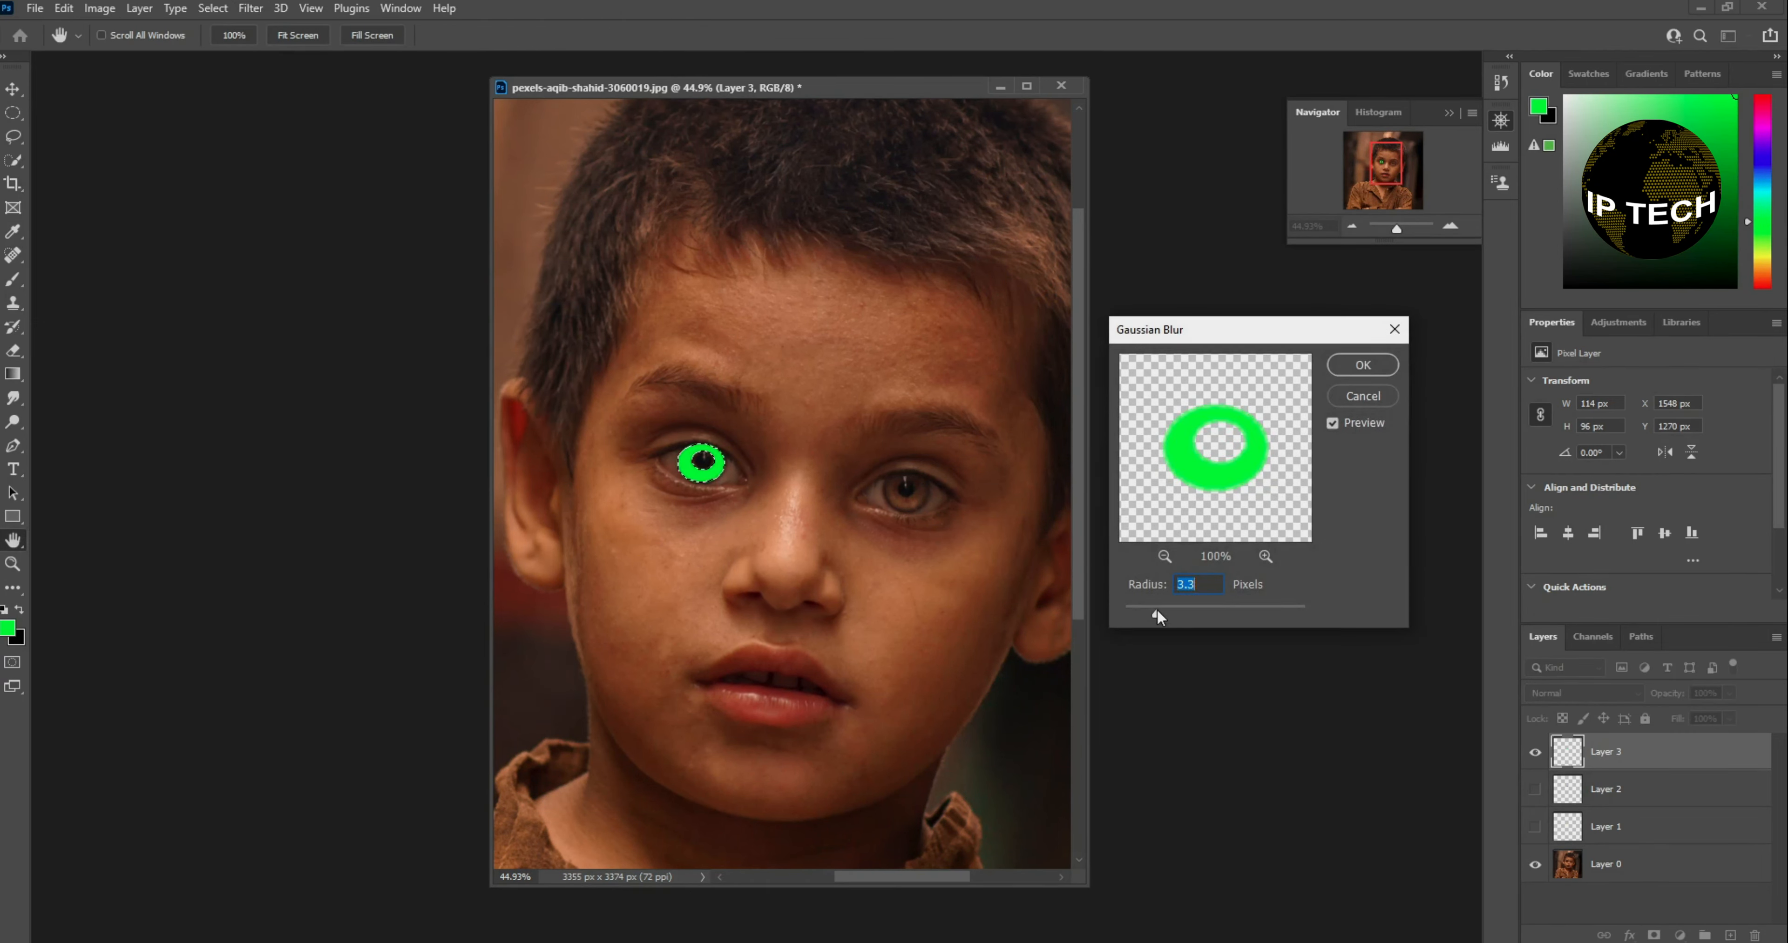
pyautogui.moveTo(1165, 611); pyautogui.dragTo(1195, 609)
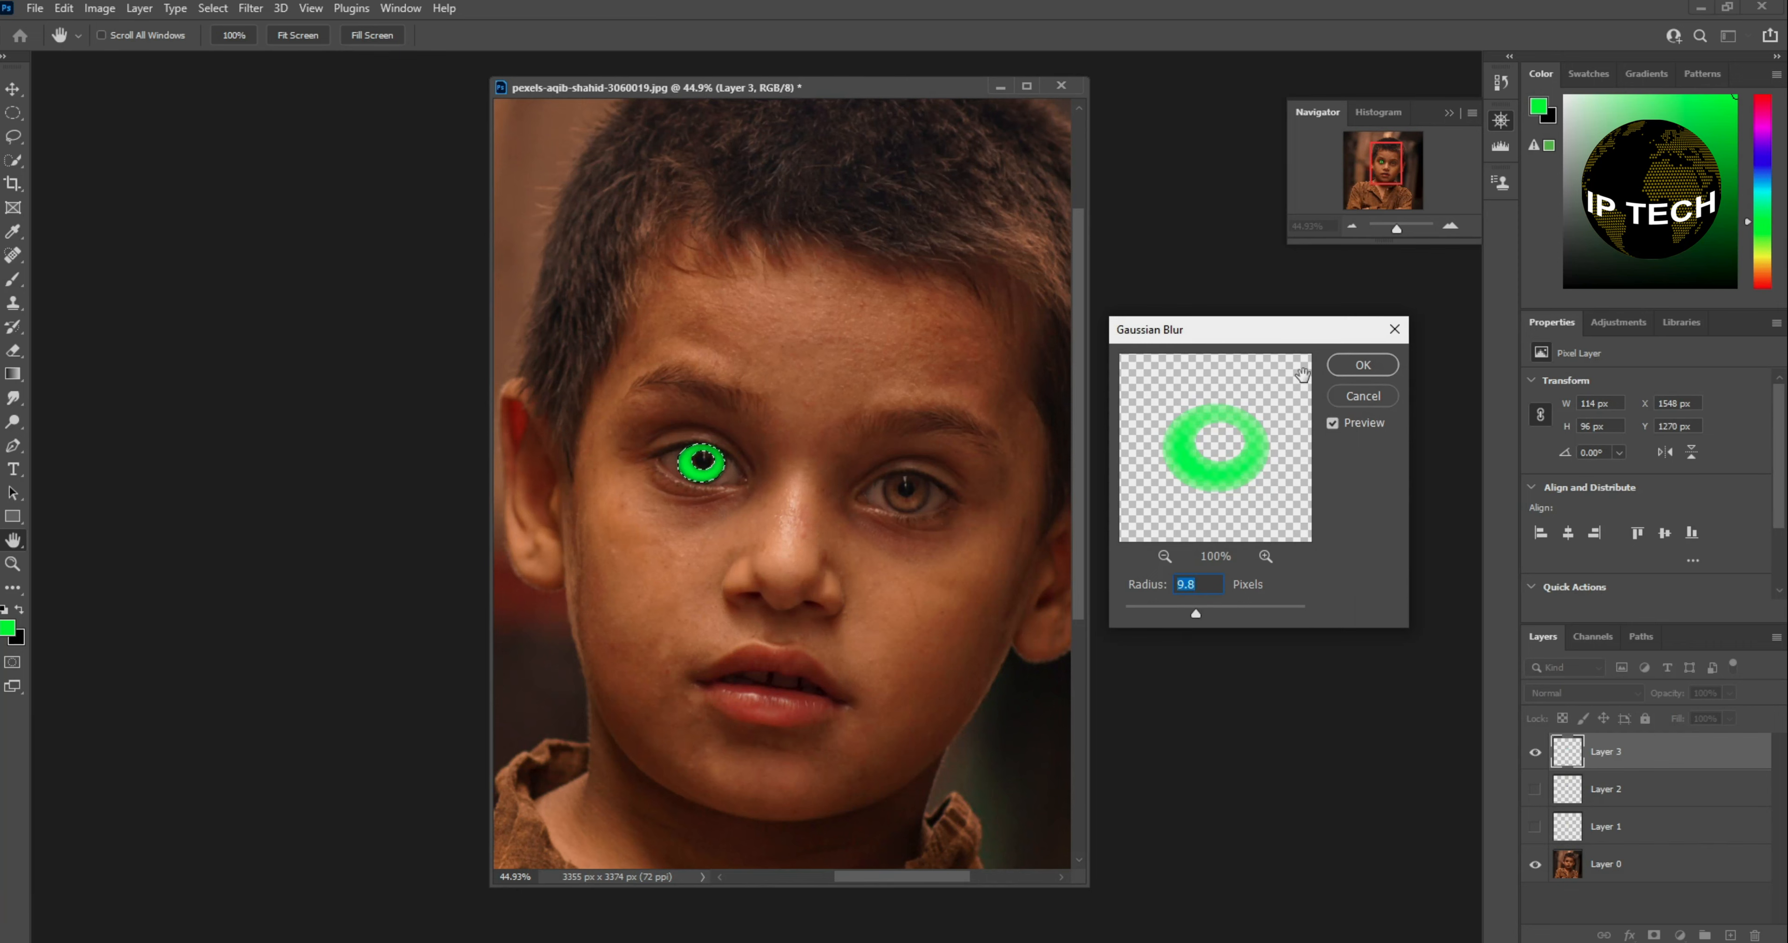
pyautogui.click(1368, 365)
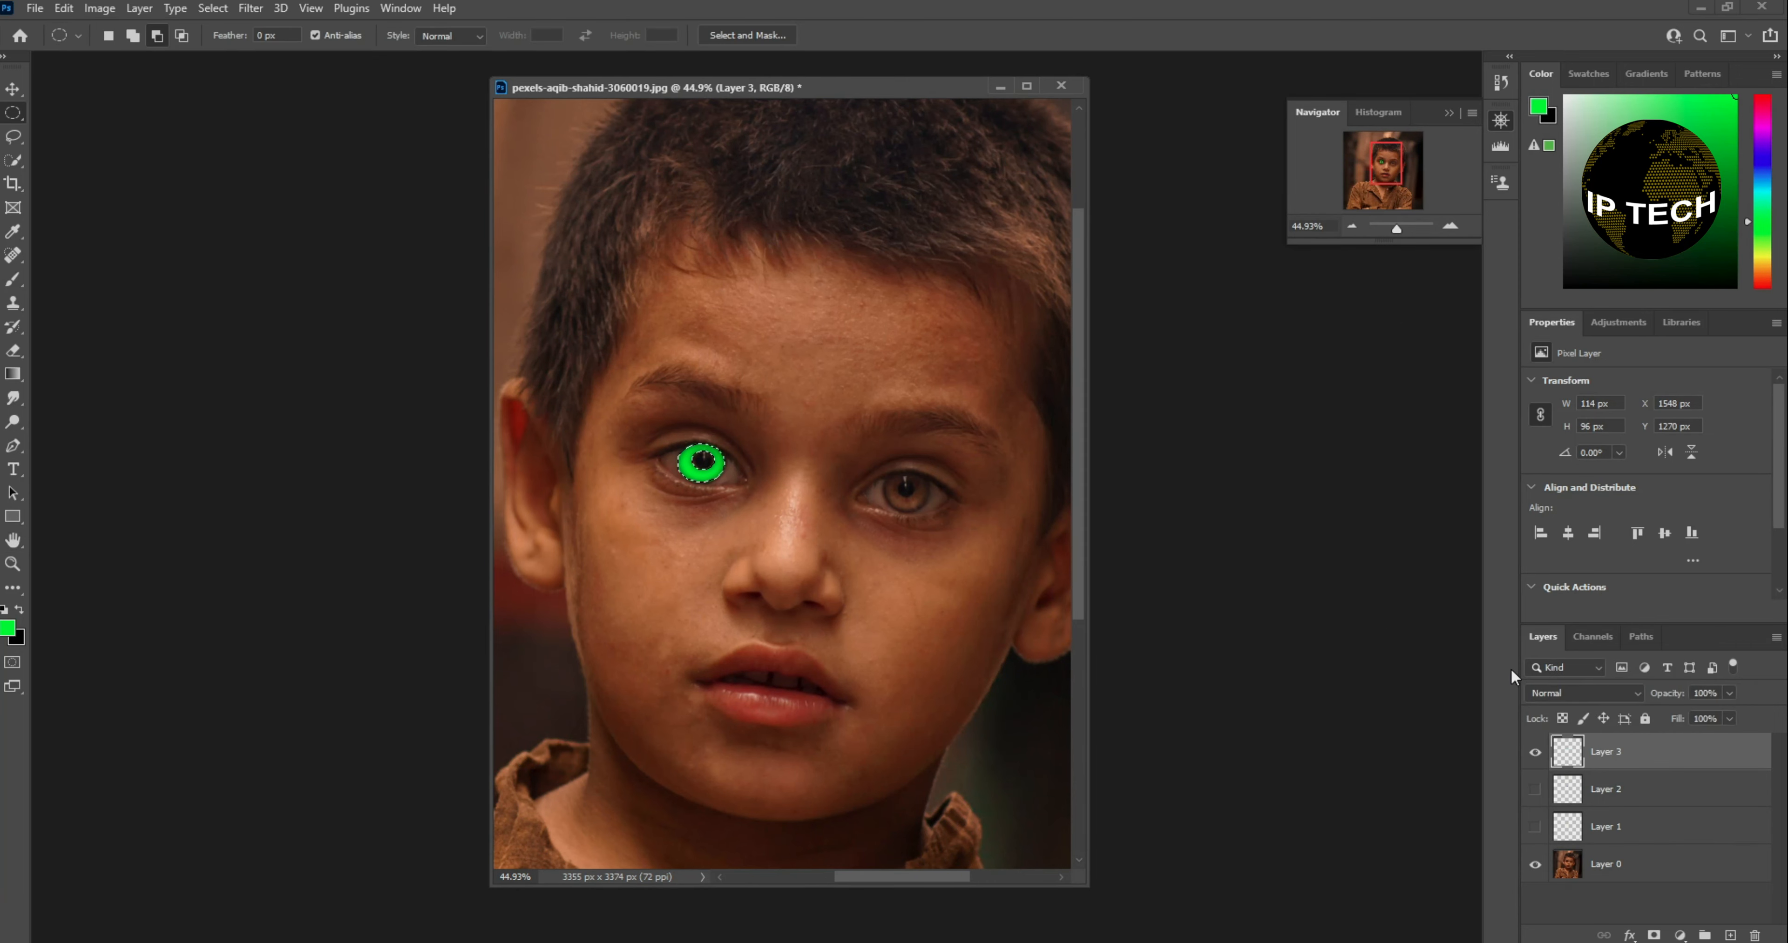
pyautogui.click(1614, 694)
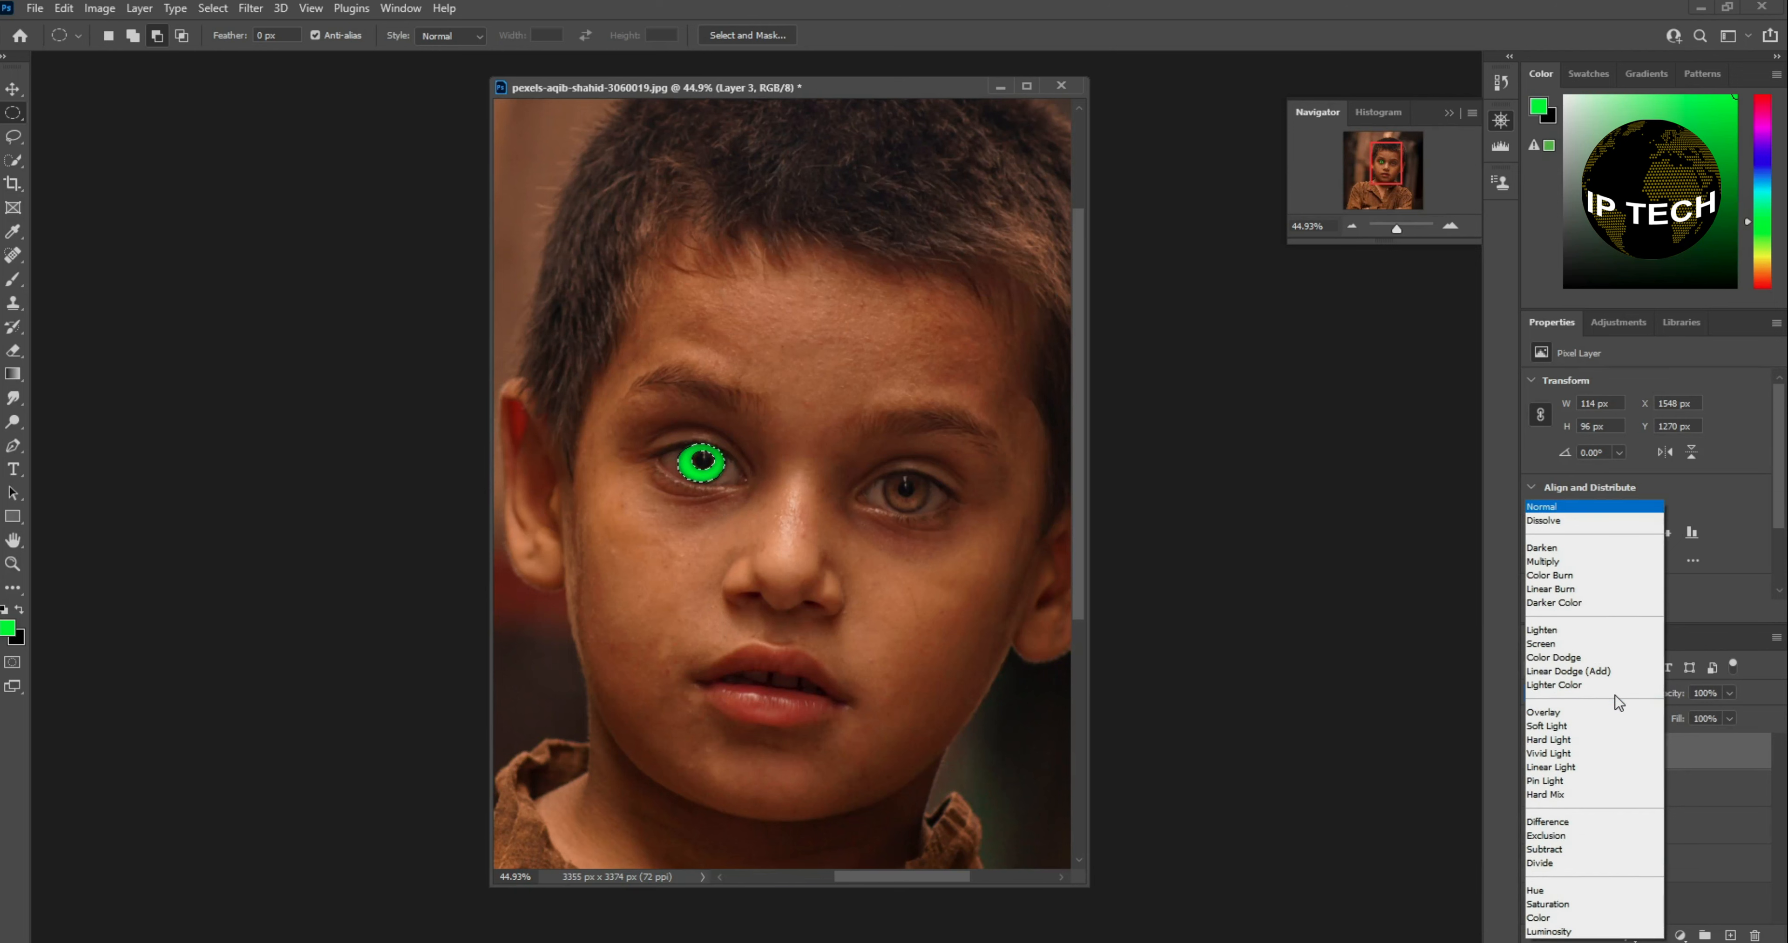
pyautogui.click(1600, 716)
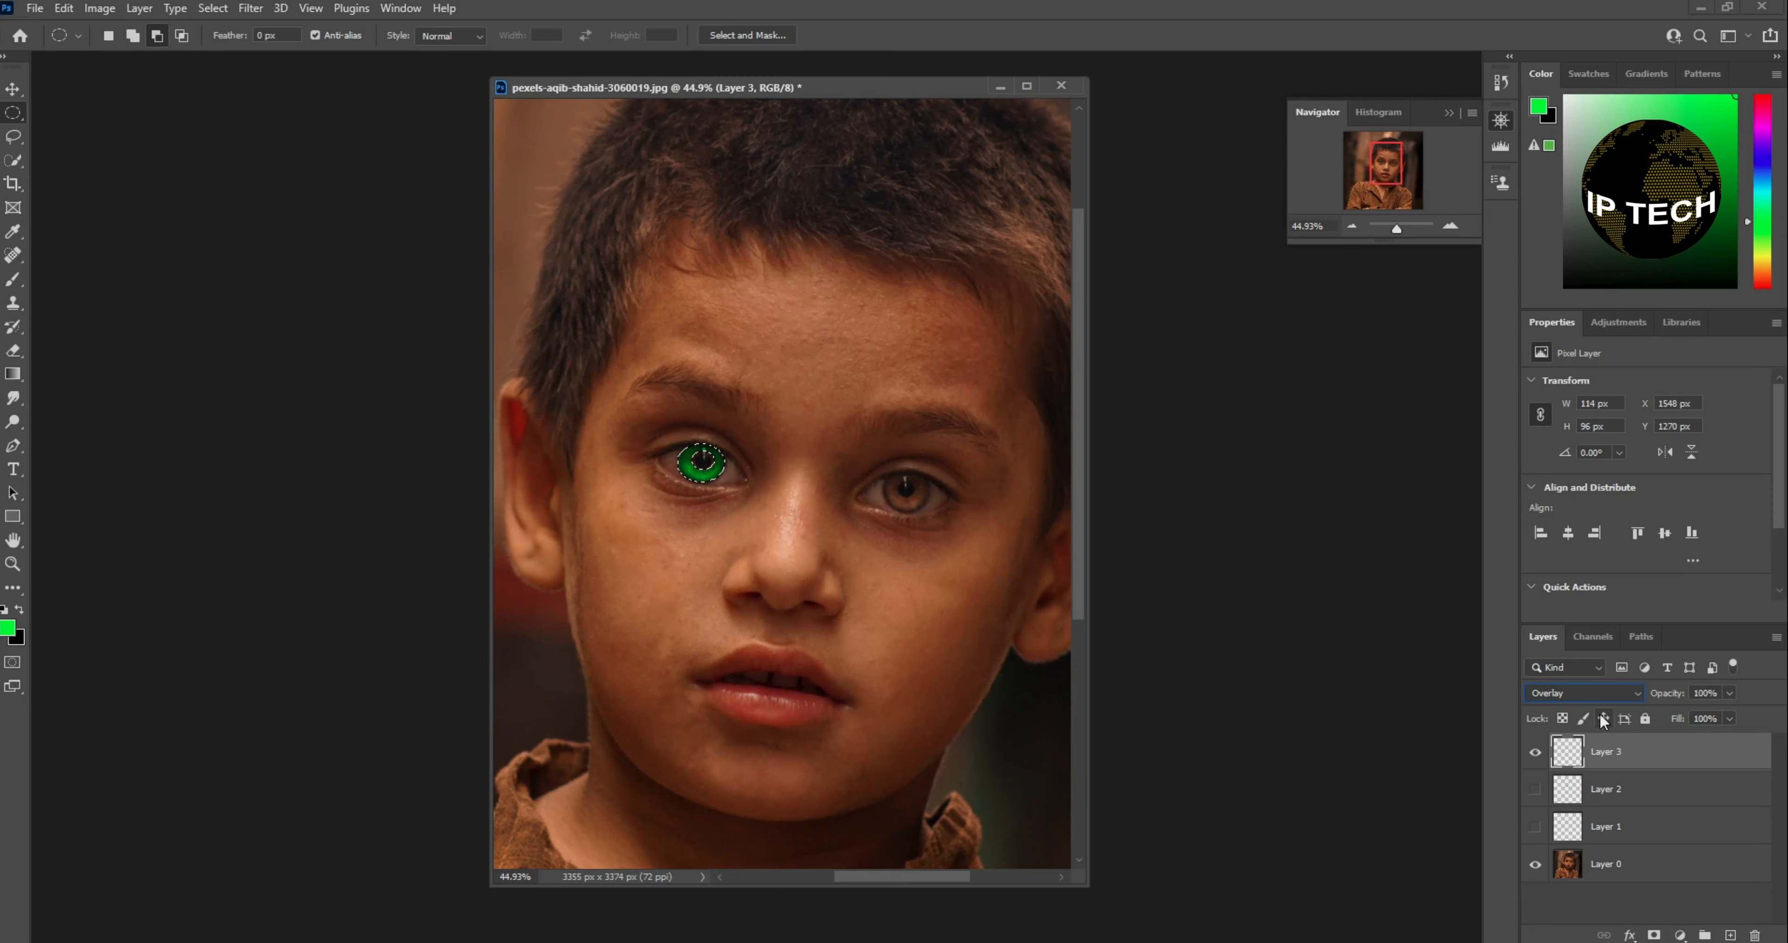
# Hide the green iris layer, show the blue one, and set the blue layer's blend mode to Overlay
pyautogui.click(1535, 752)
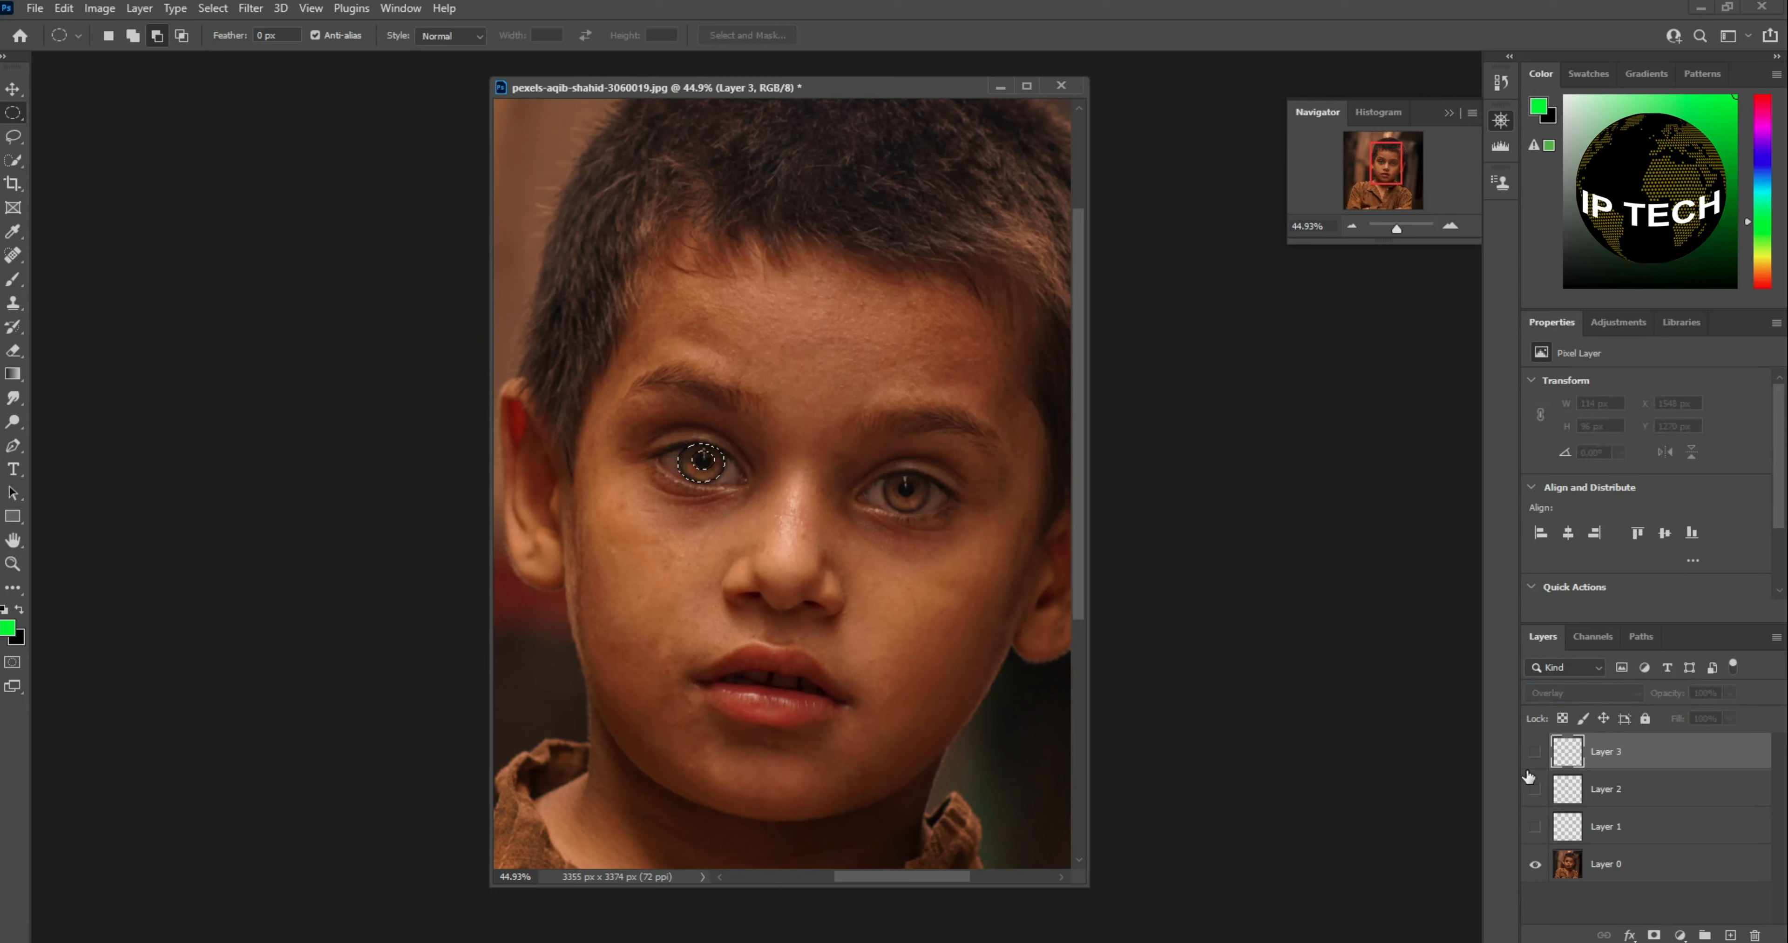
pyautogui.click(1535, 789)
pyautogui.click(1659, 791)
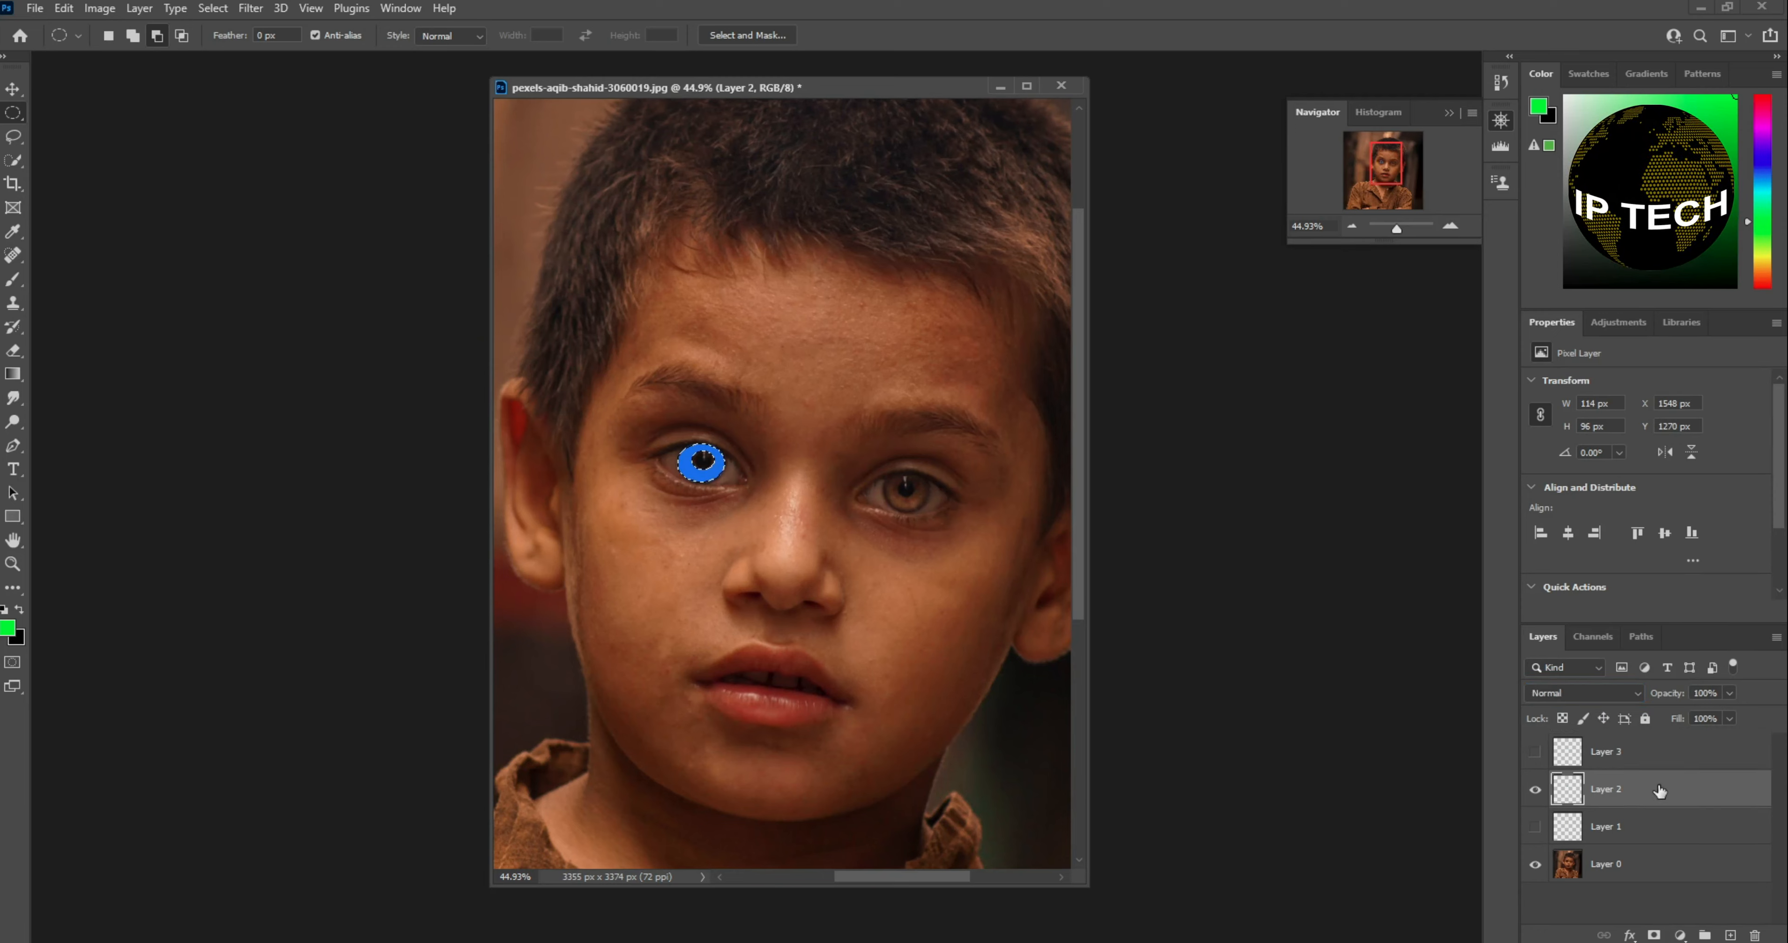
pyautogui.click(1592, 692)
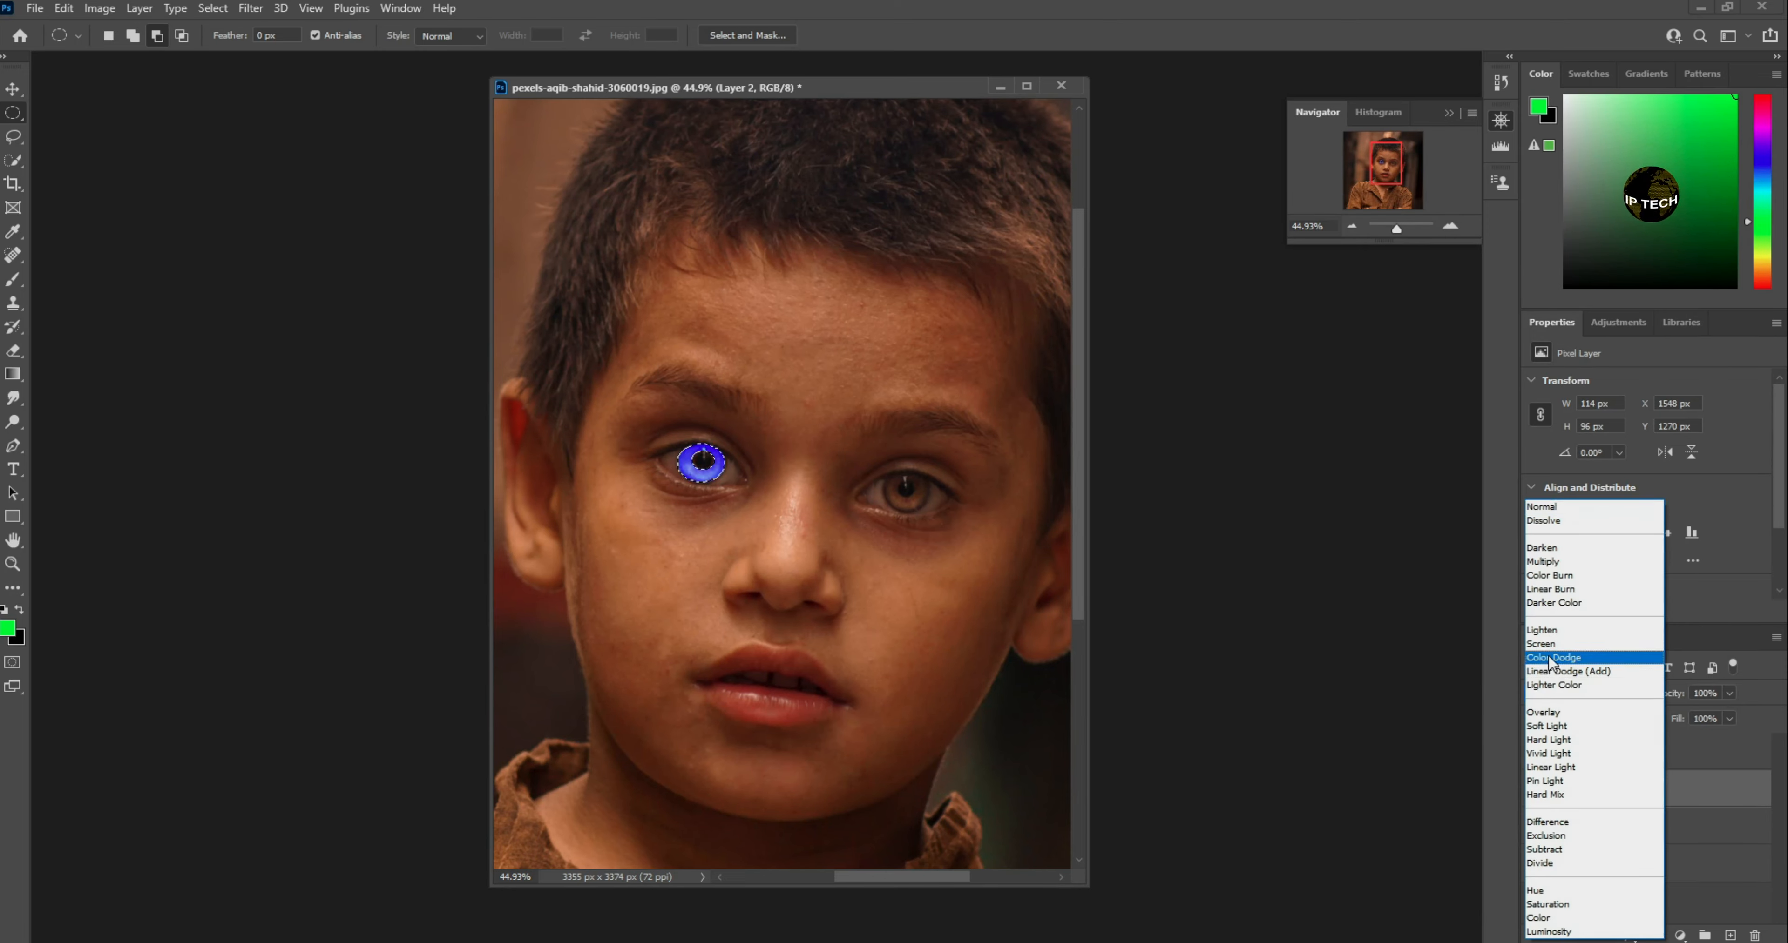
pyautogui.click(1552, 713)
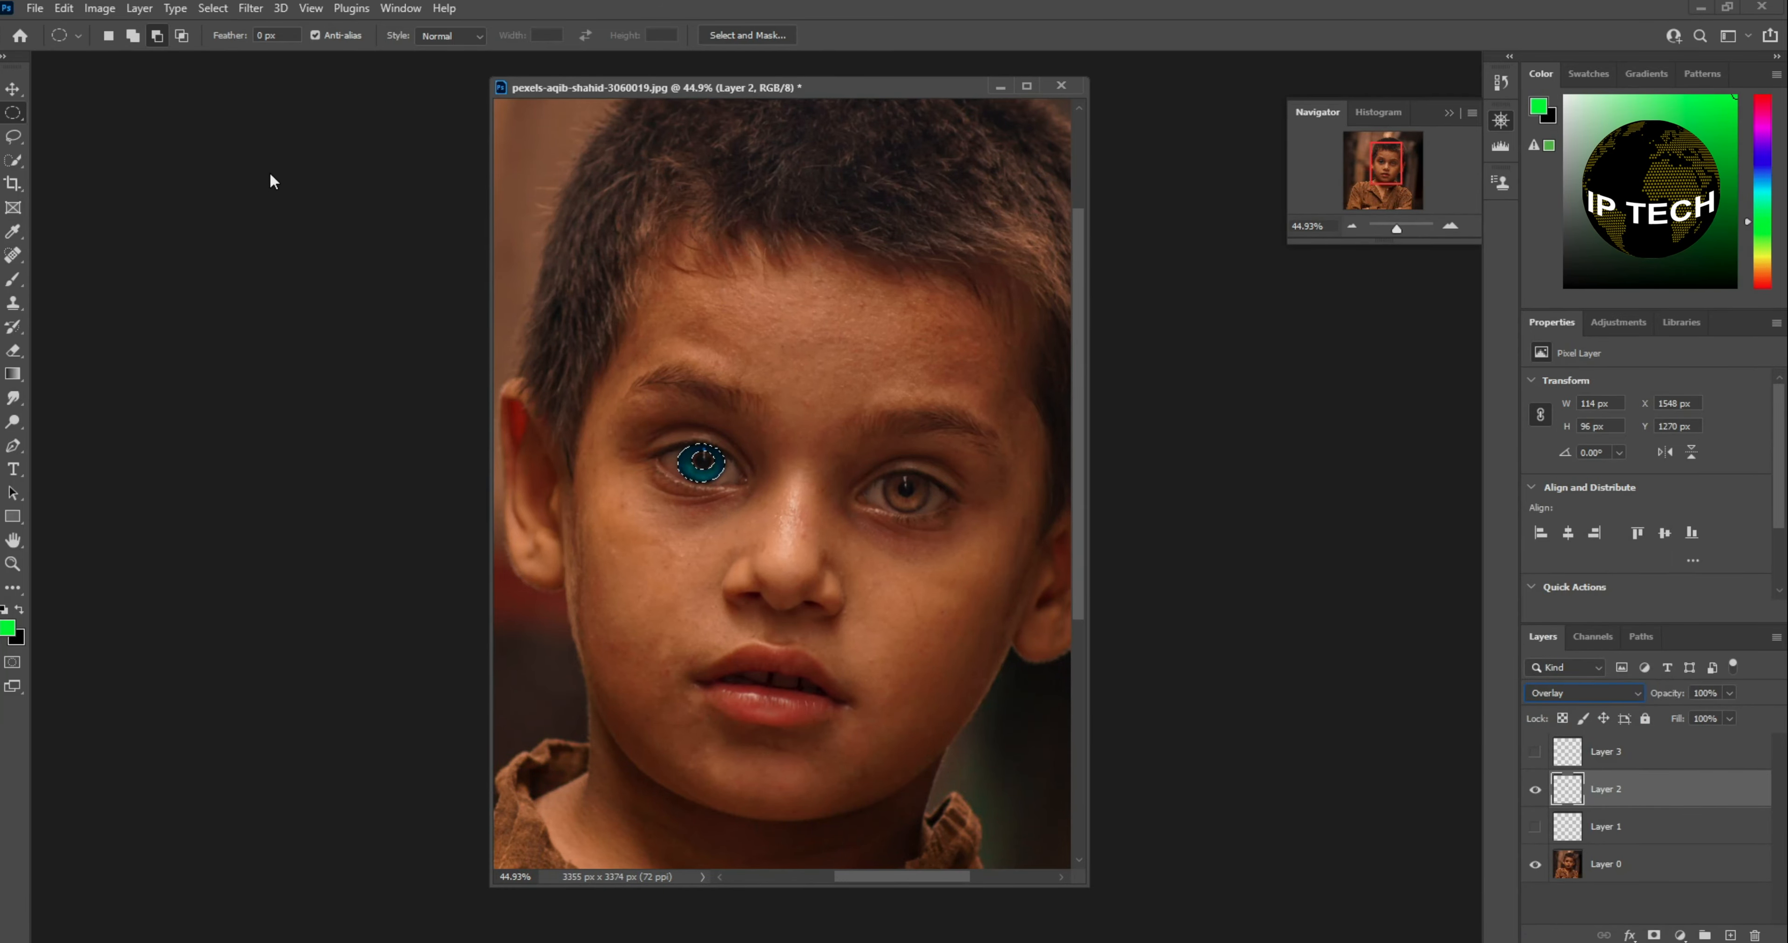
# Apply a Gaussian Blur with an 8.8-pixel radius to the blue iris layer
pyautogui.click(250, 7)
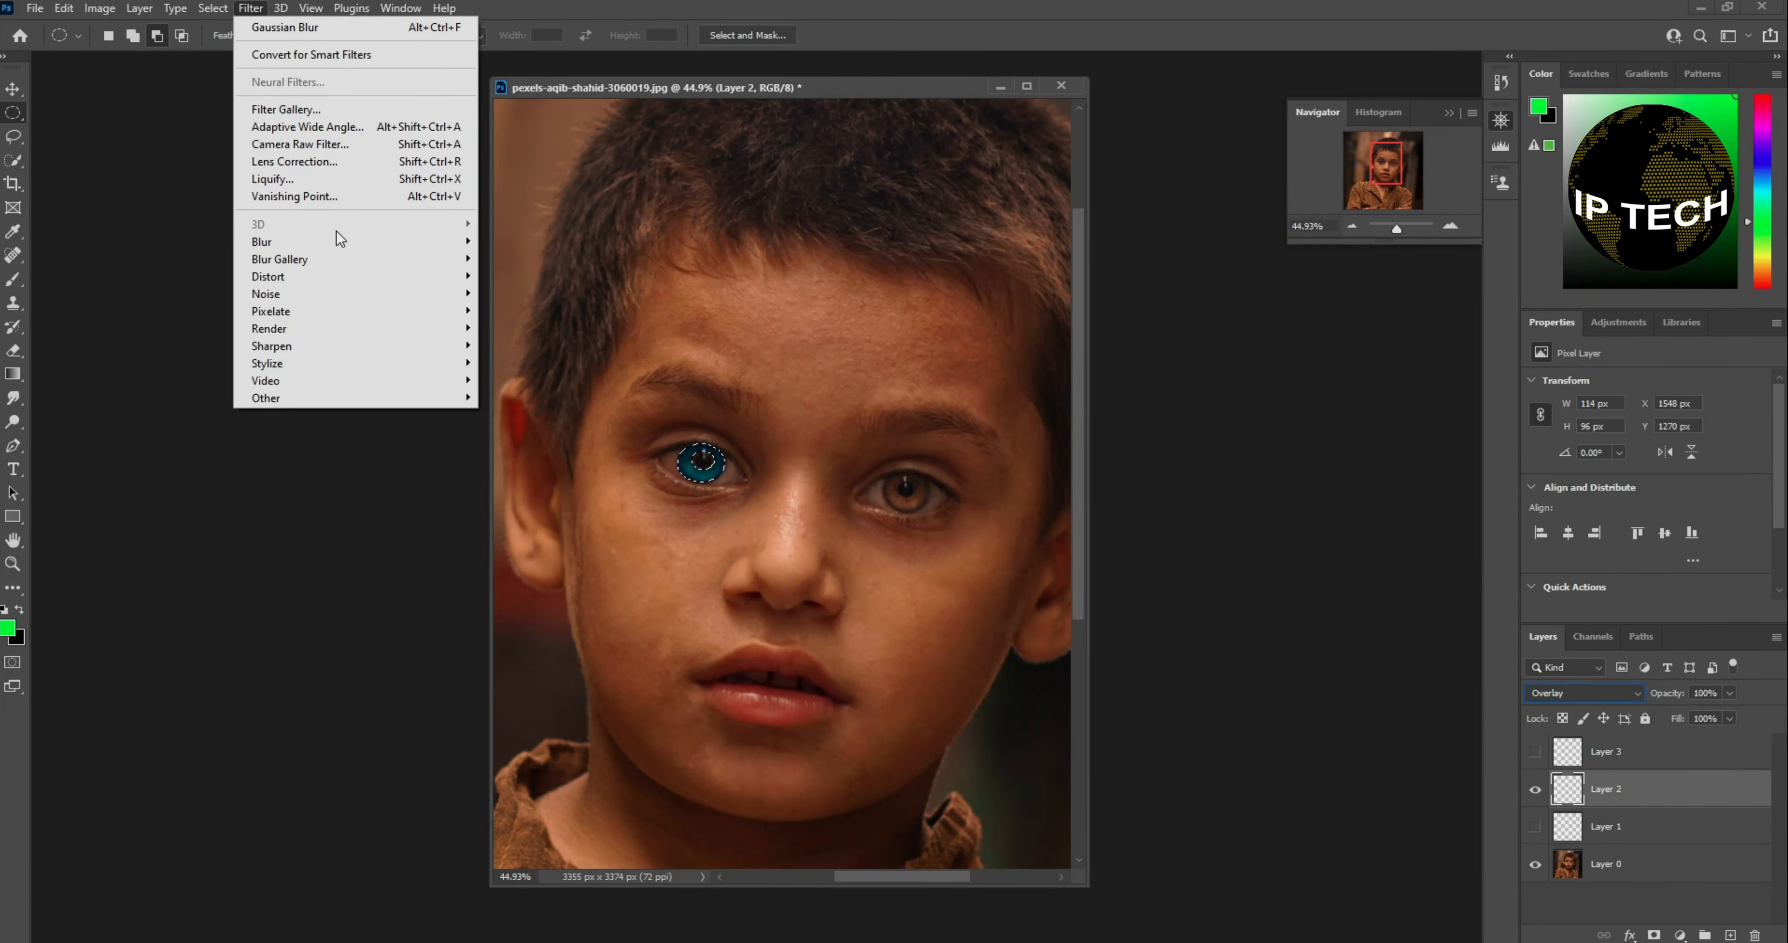
pyautogui.moveTo(340, 235)
pyautogui.click(548, 312)
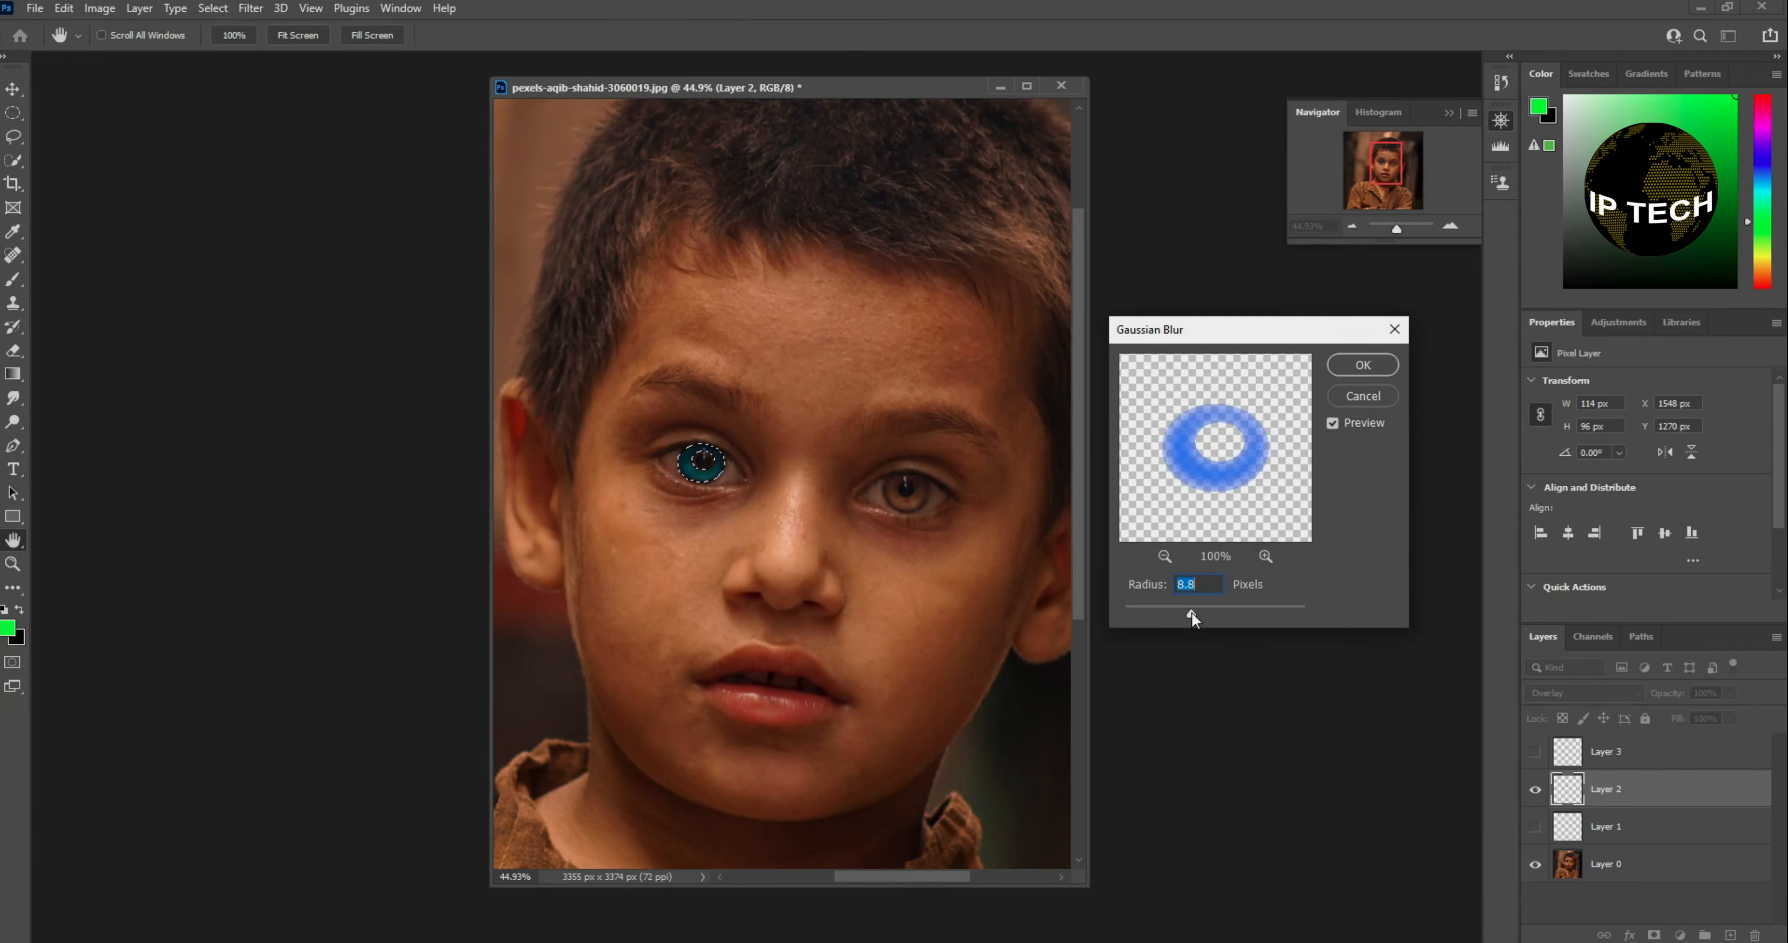
pyautogui.click(1361, 367)
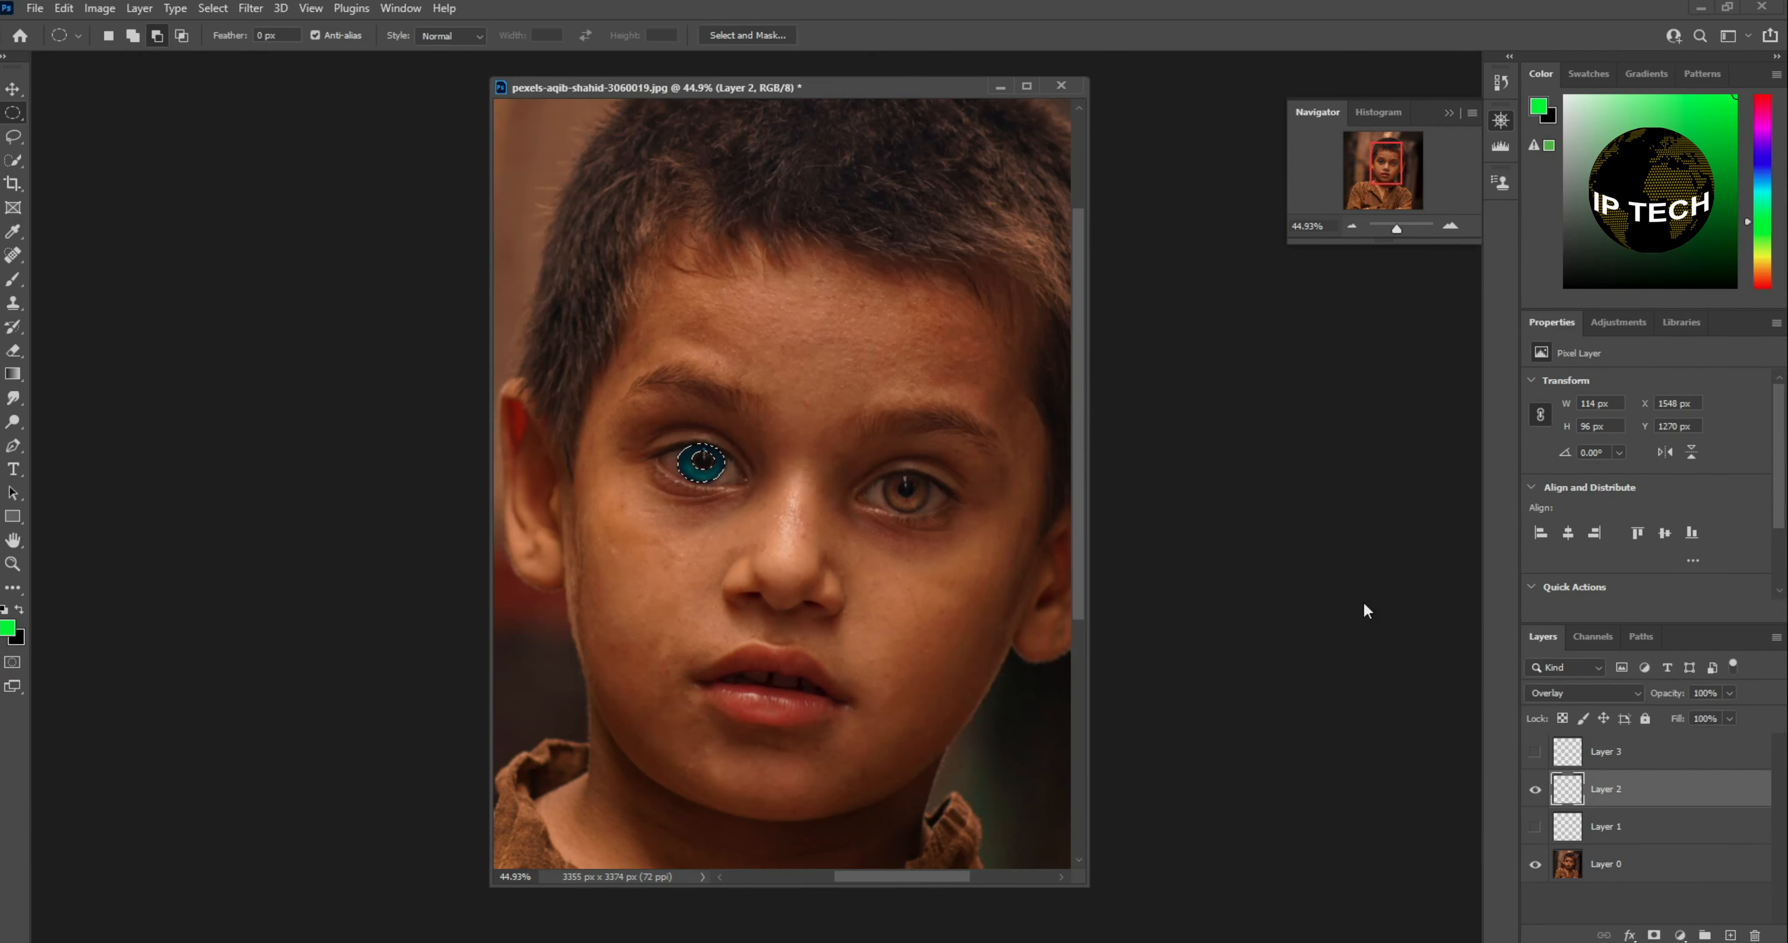
# Switch visibility from the blue iris layer to the yellow one and apply a Gaussian Blur with a 10.0-pixel radius to it
pyautogui.click(1535, 789)
pyautogui.click(1535, 827)
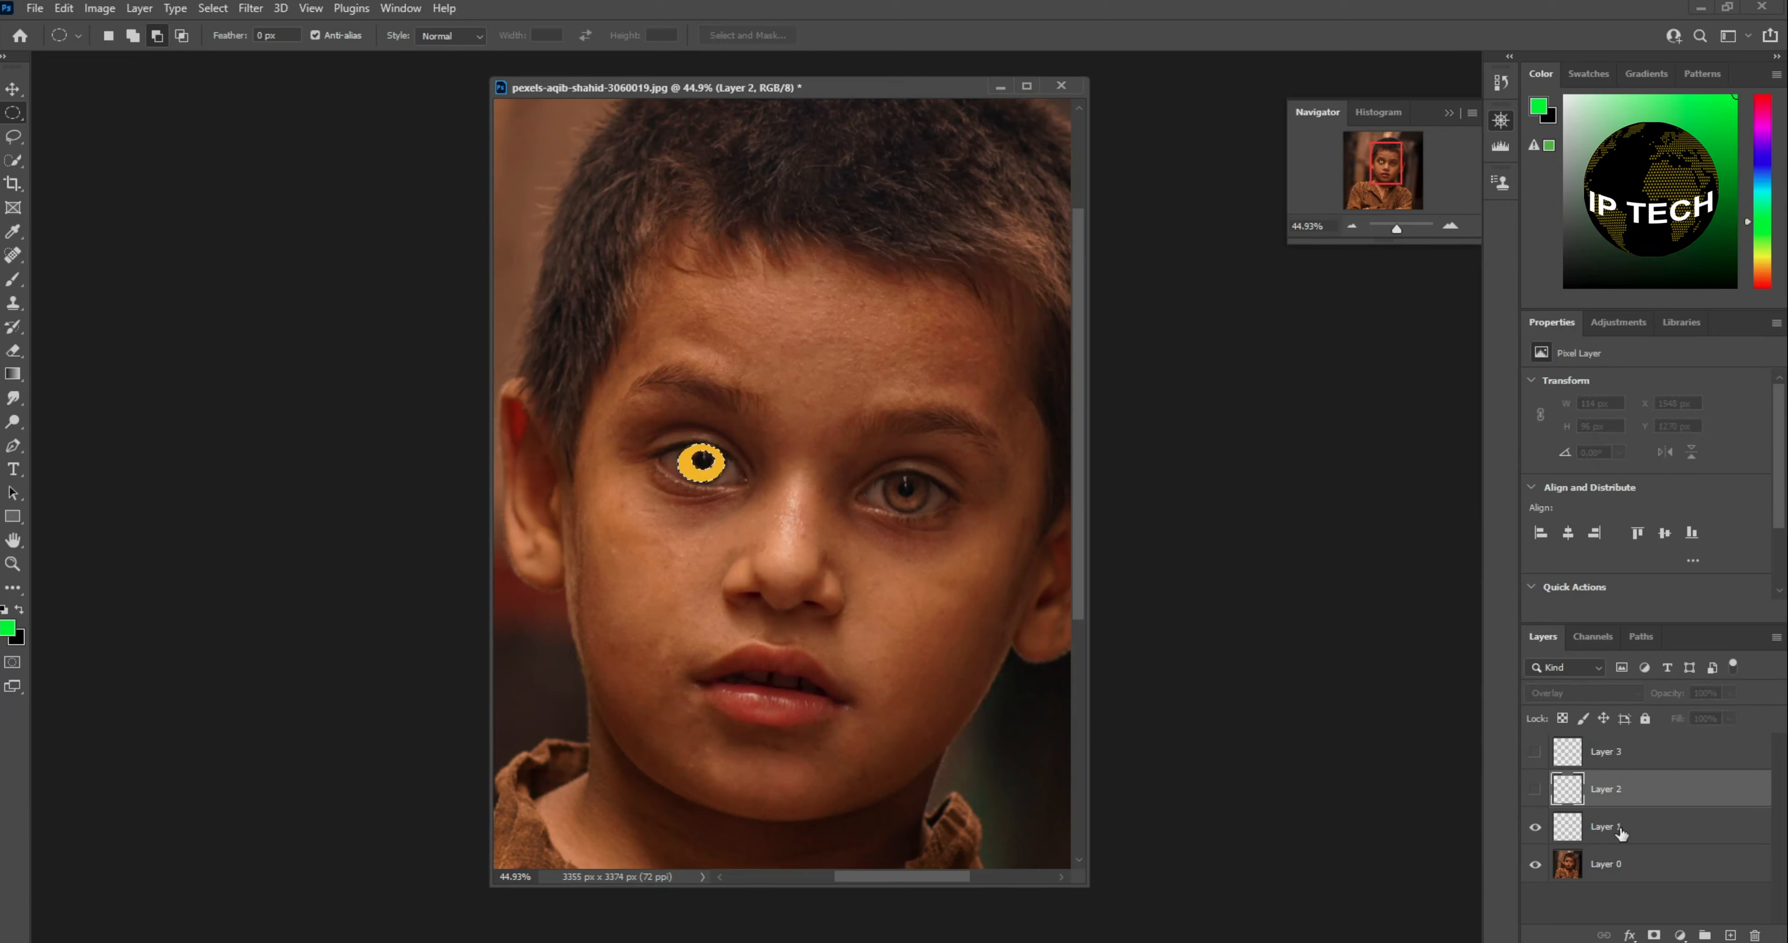
pyautogui.click(1621, 831)
pyautogui.click(260, 10)
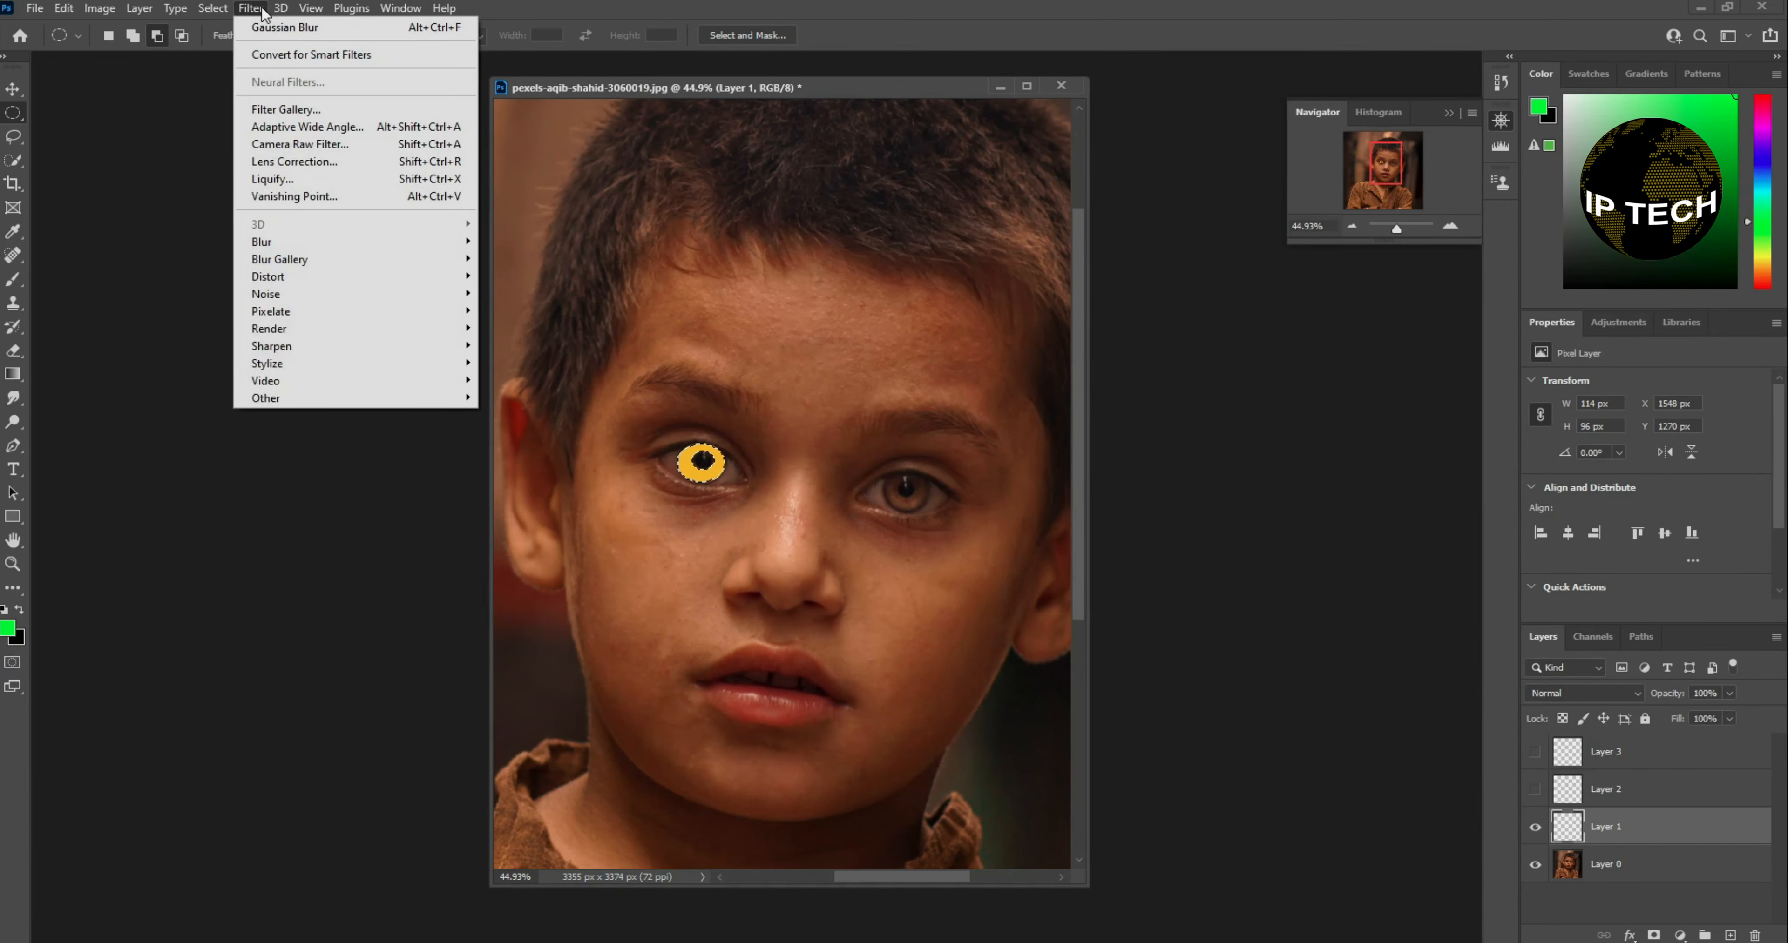
pyautogui.moveTo(380, 242)
pyautogui.click(534, 310)
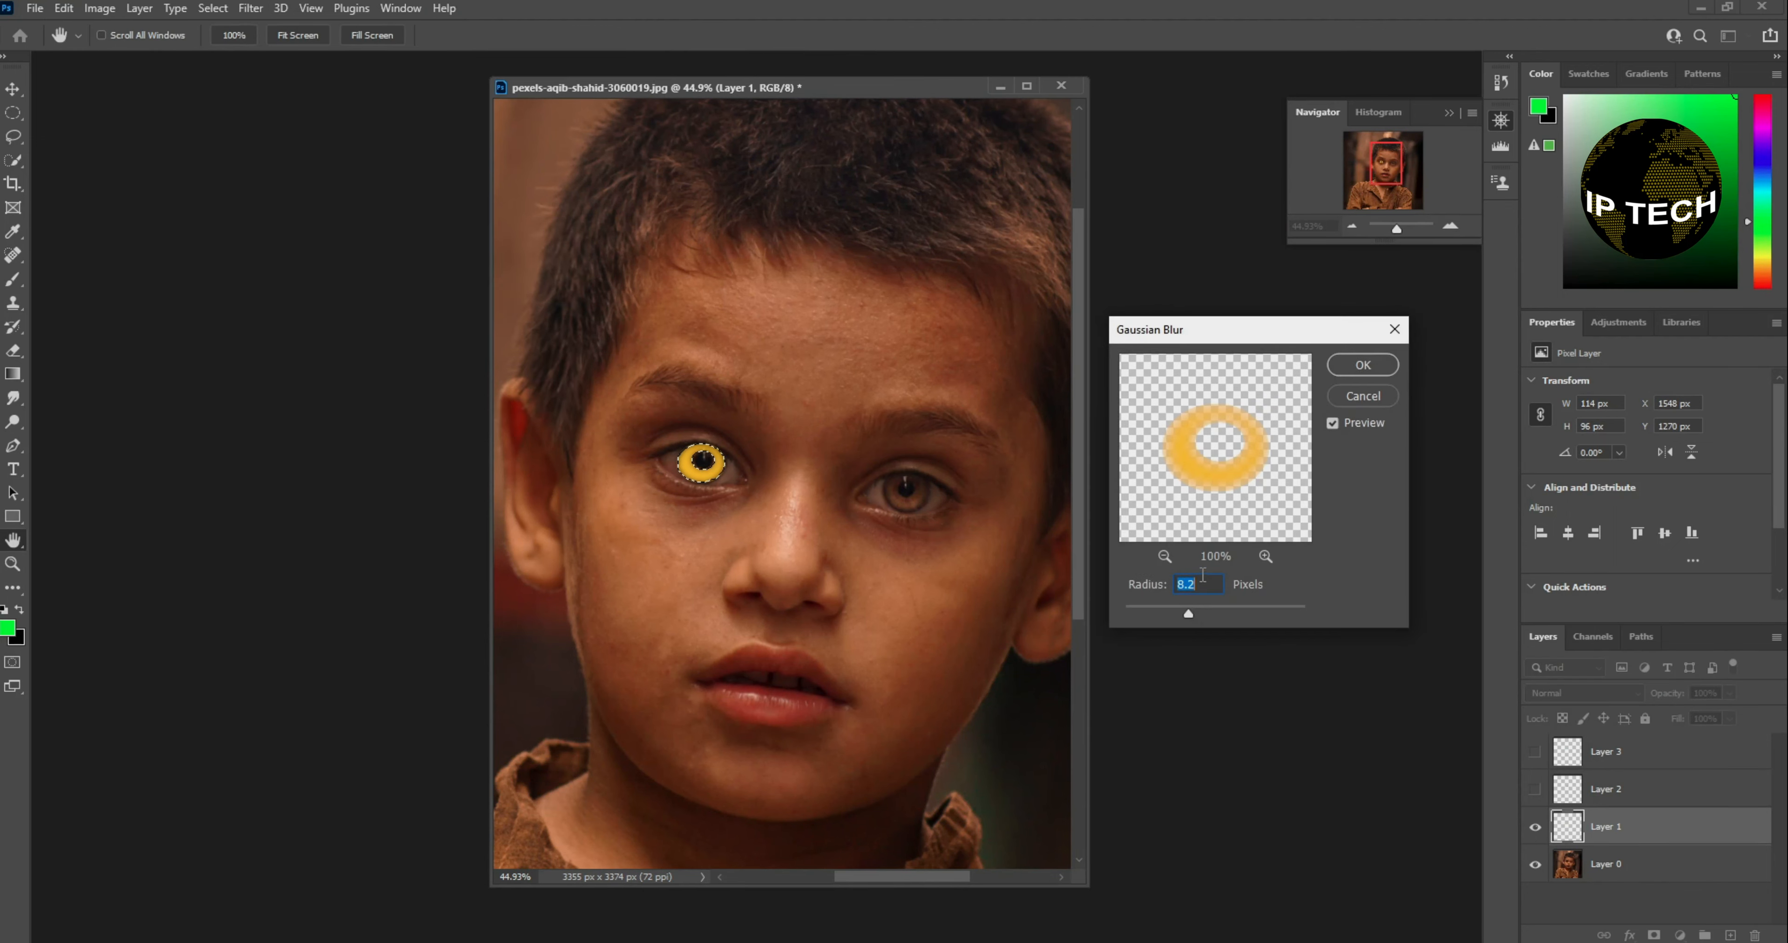
pyautogui.moveTo(1188, 614); pyautogui.dragTo(1196, 613)
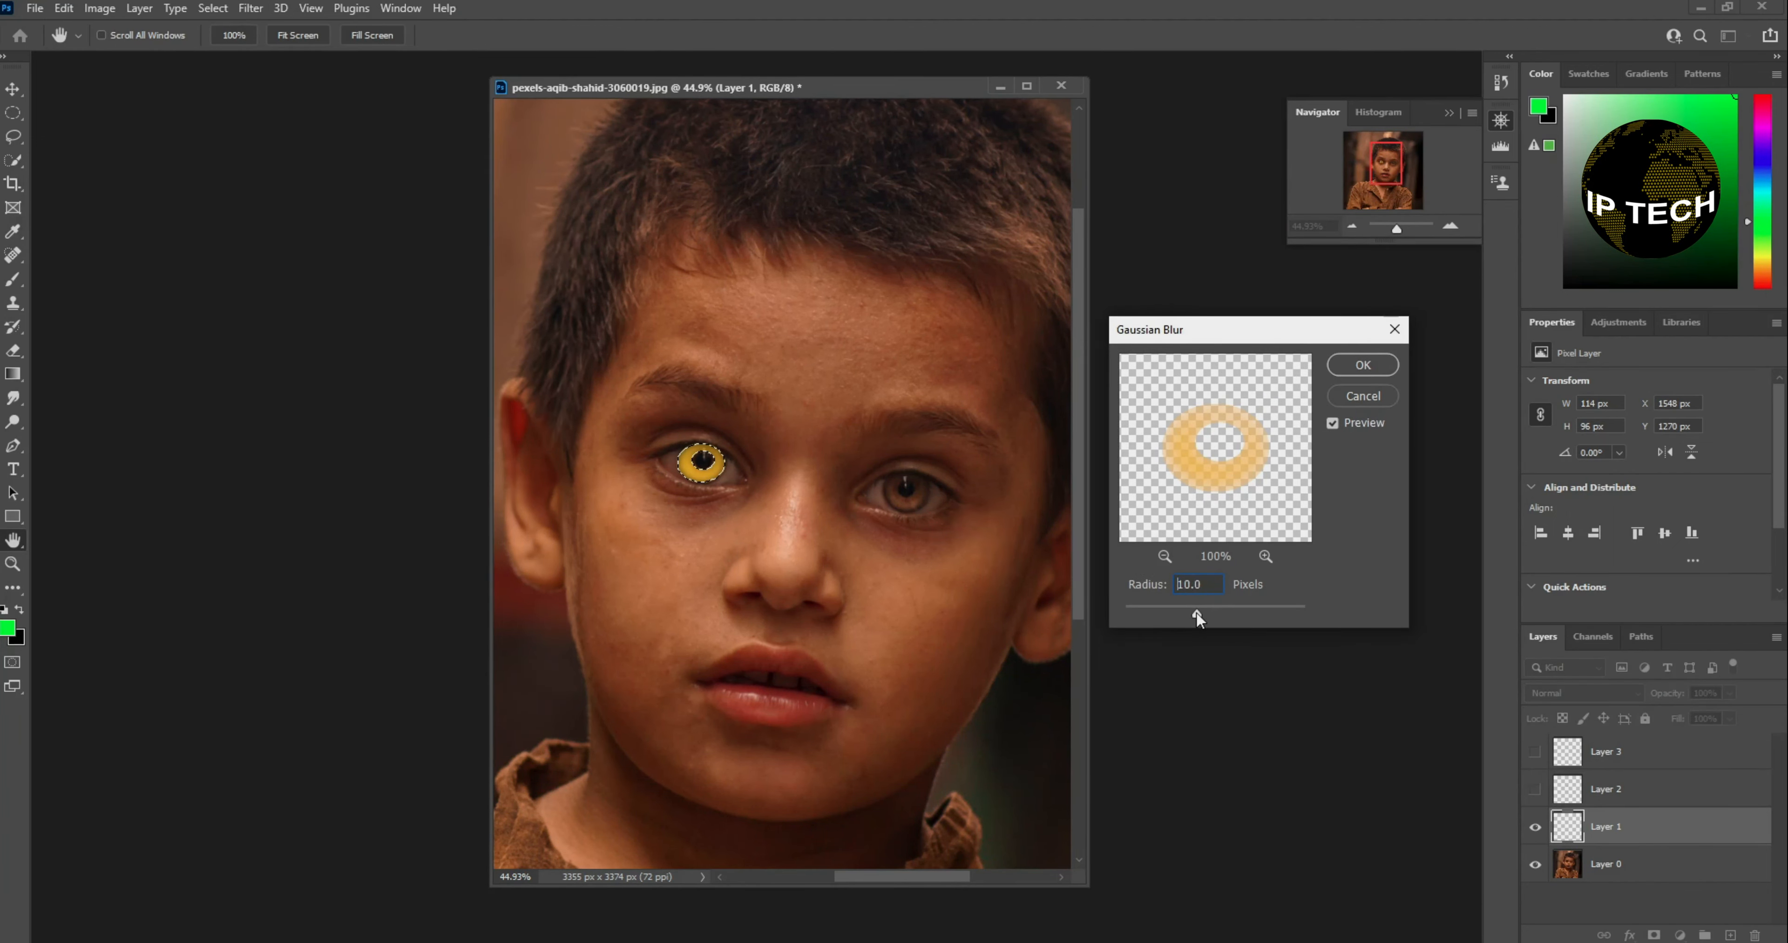
pyautogui.click(1362, 366)
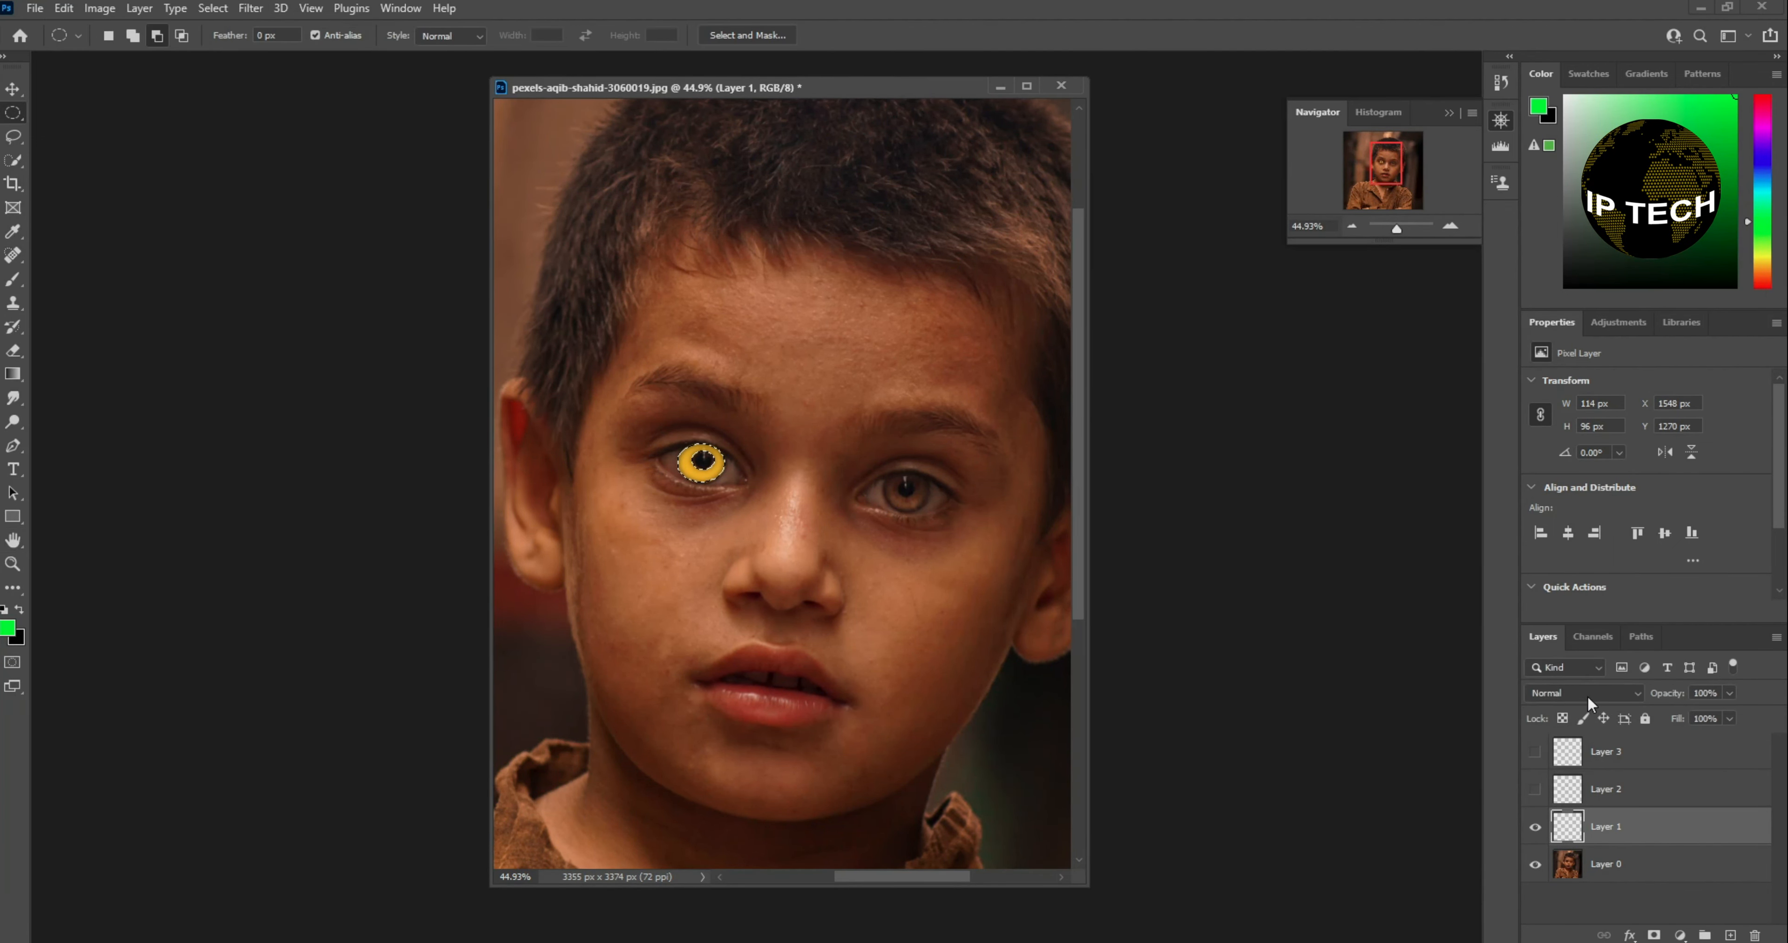
# Set the yellow iris layer's blend mode to Overlay and inspect the recolored eye up close
pyautogui.click(1587, 695)
pyautogui.click(1570, 729)
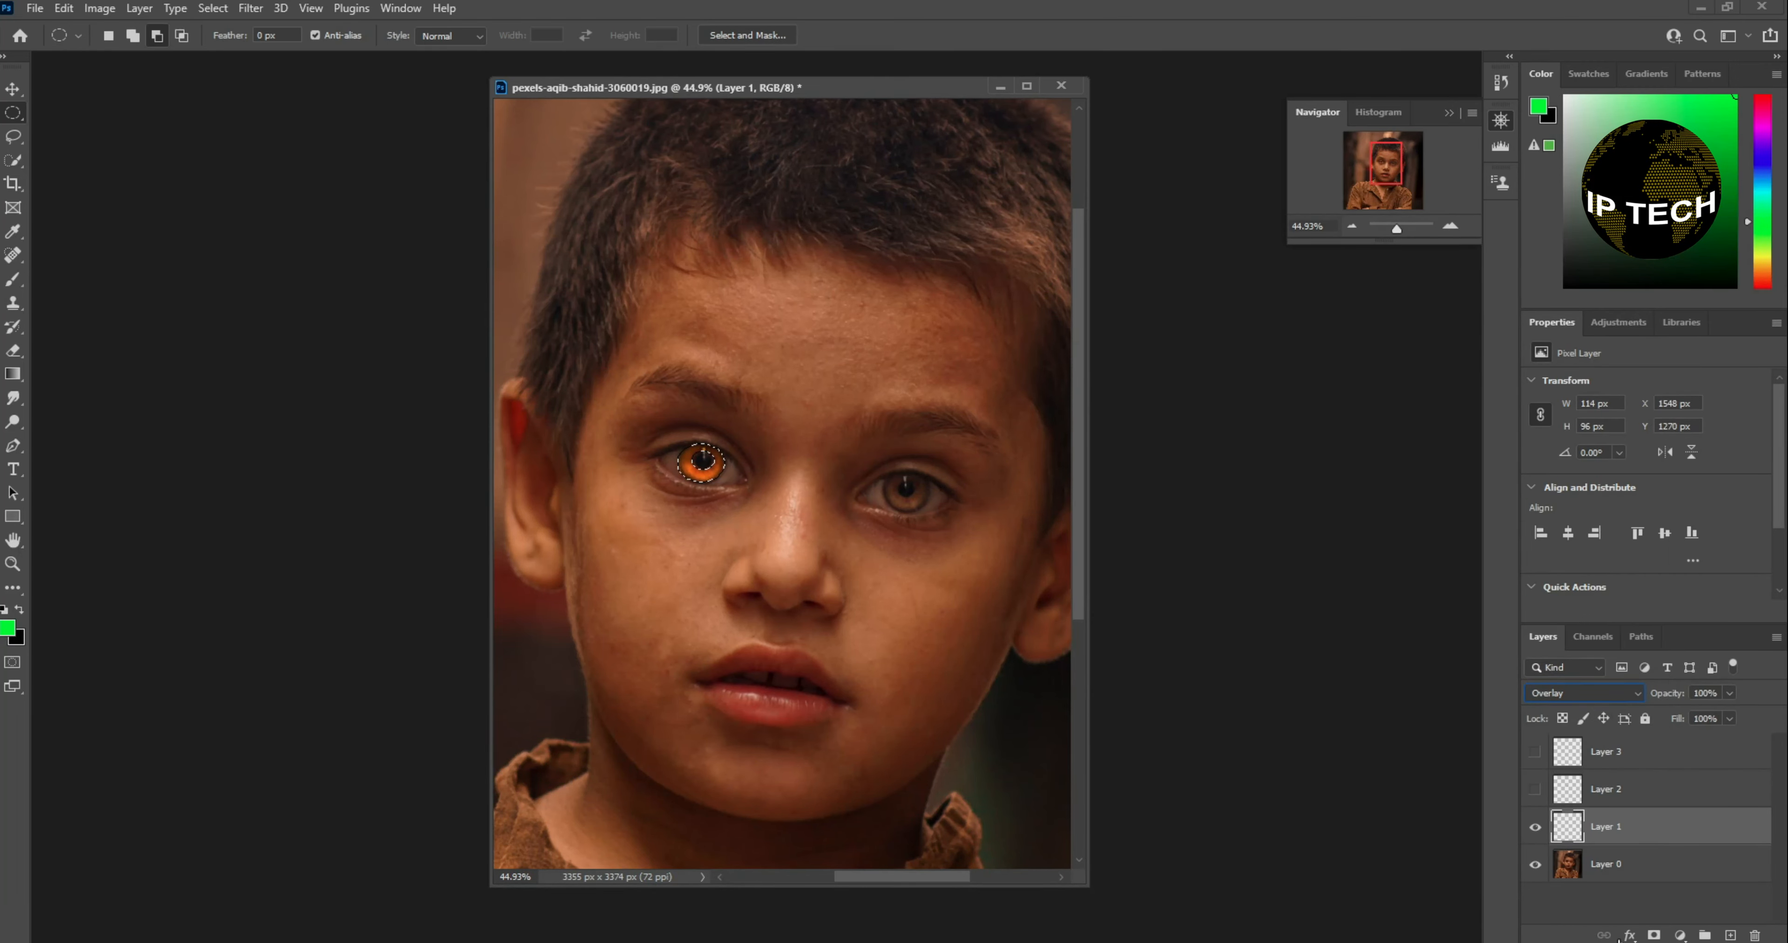
pyautogui.click(1447, 225)
pyautogui.click(1447, 225)
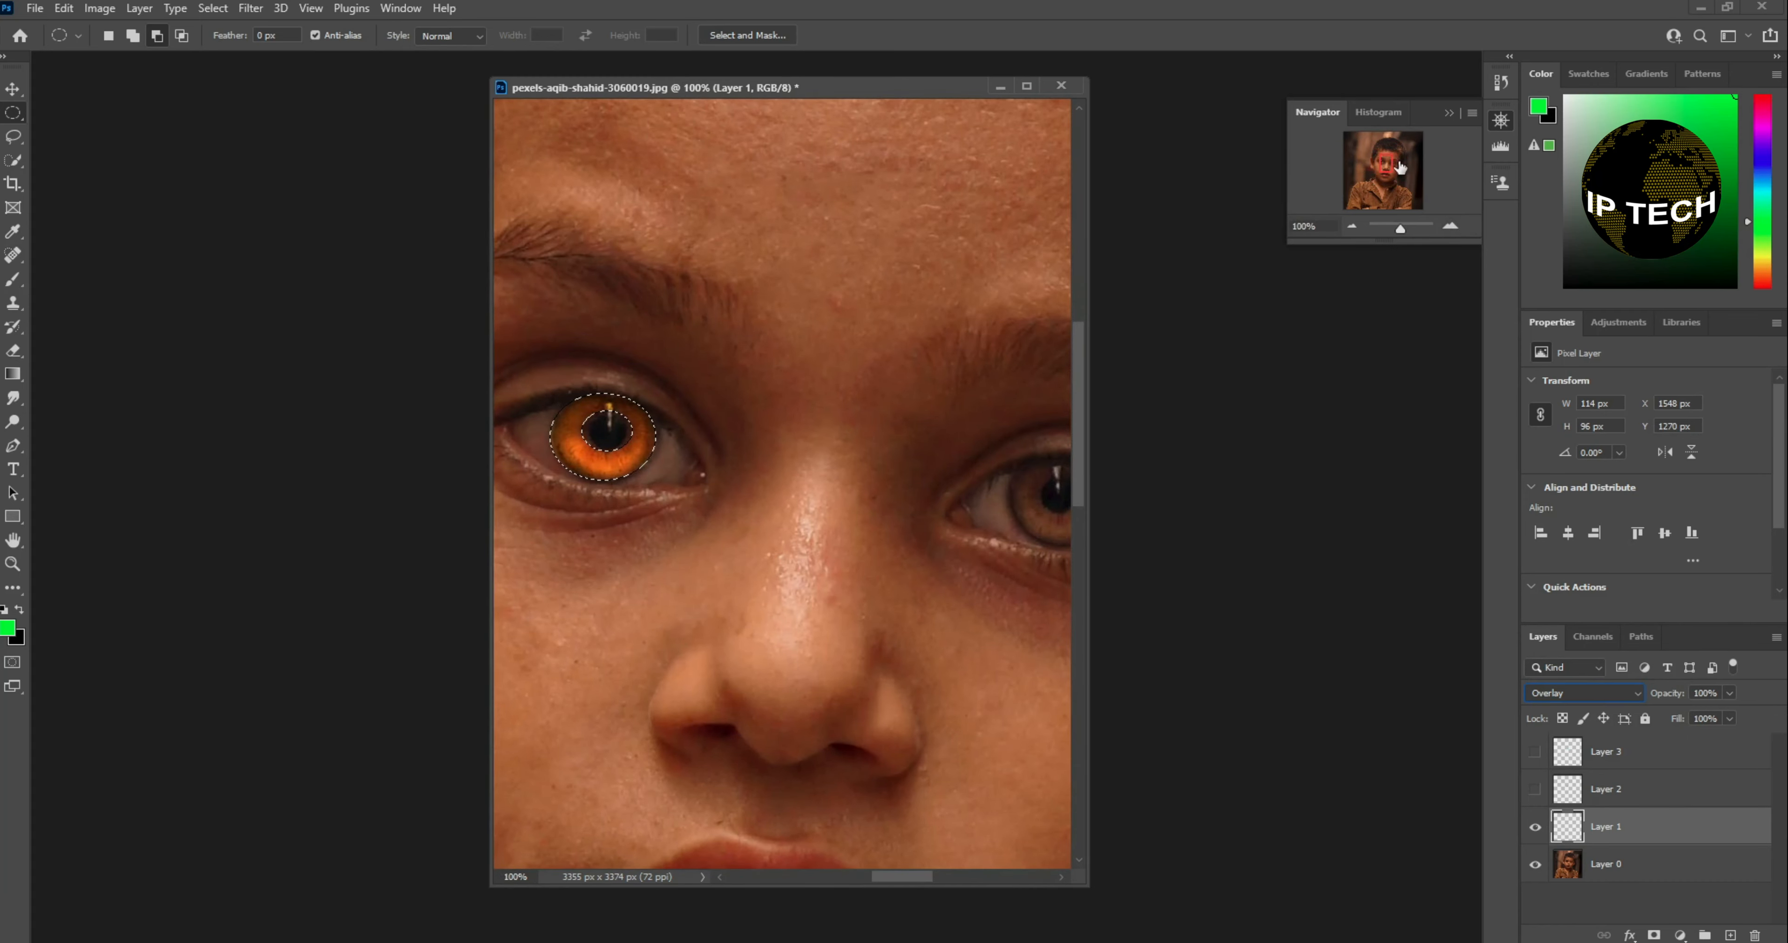
# Group the green, blue and yellow iris layers together and check the group's contents
pyautogui.click(1649, 756)
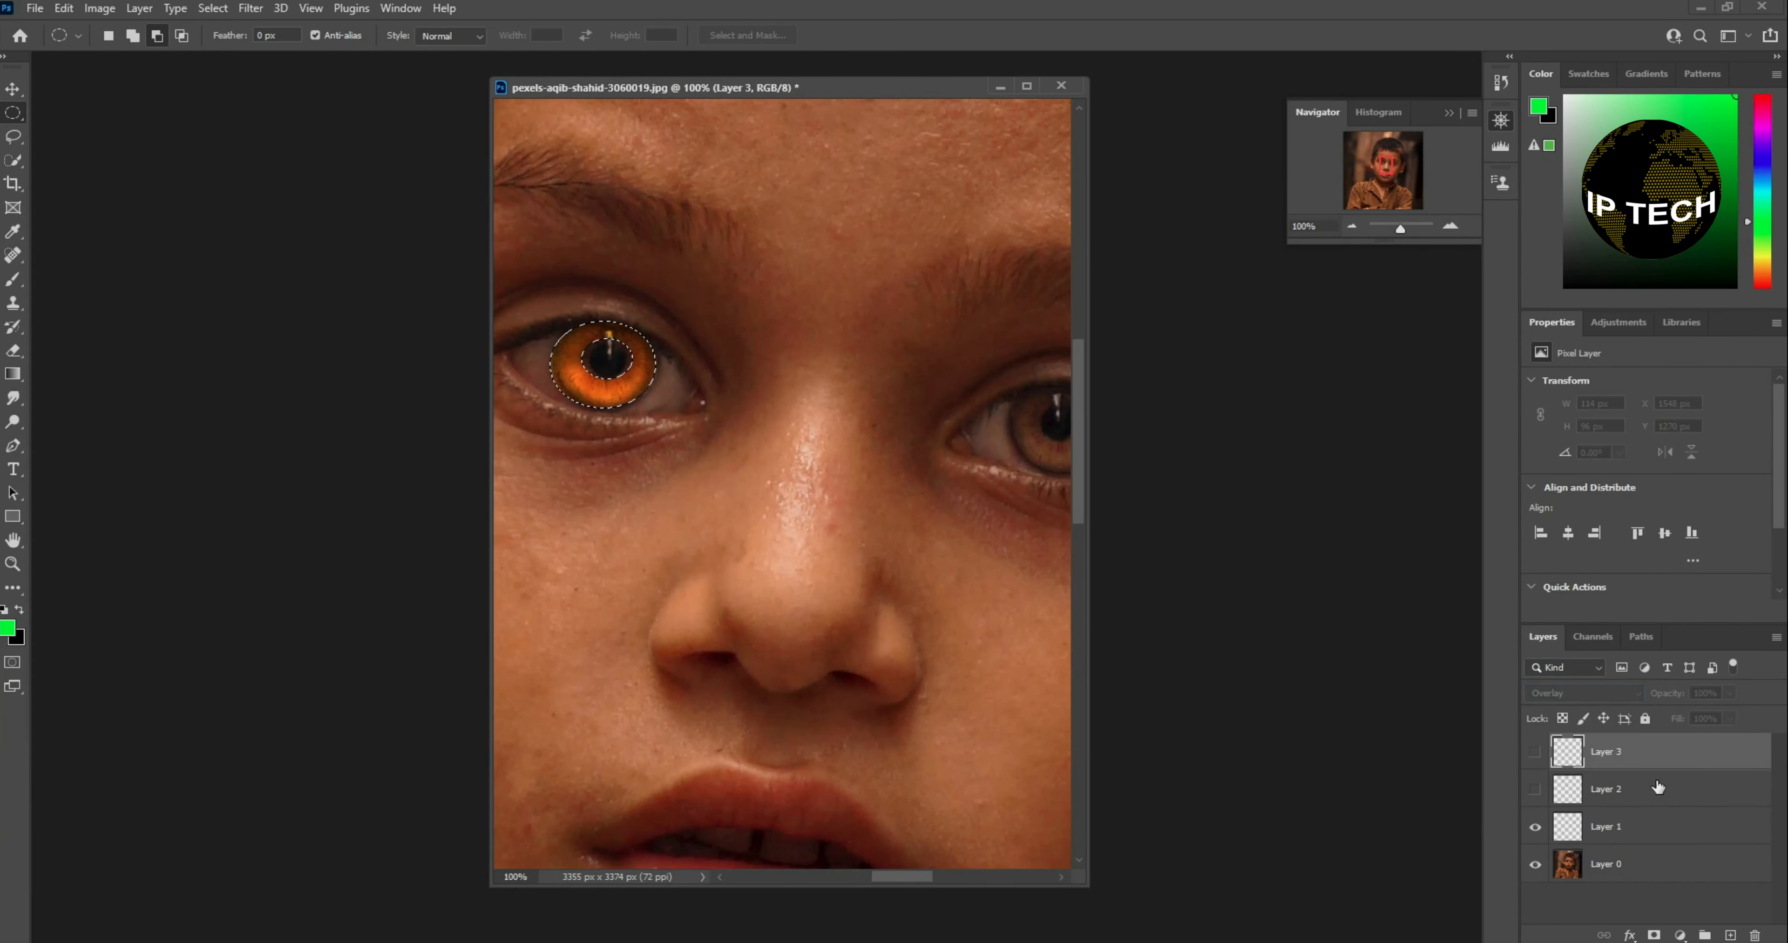
pyautogui.keyDown('ctrl'); pyautogui.click(1655, 788); pyautogui.keyUp('ctrl')
pyautogui.keyDown('ctrl'); pyautogui.click(1653, 822); pyautogui.keyUp('ctrl')
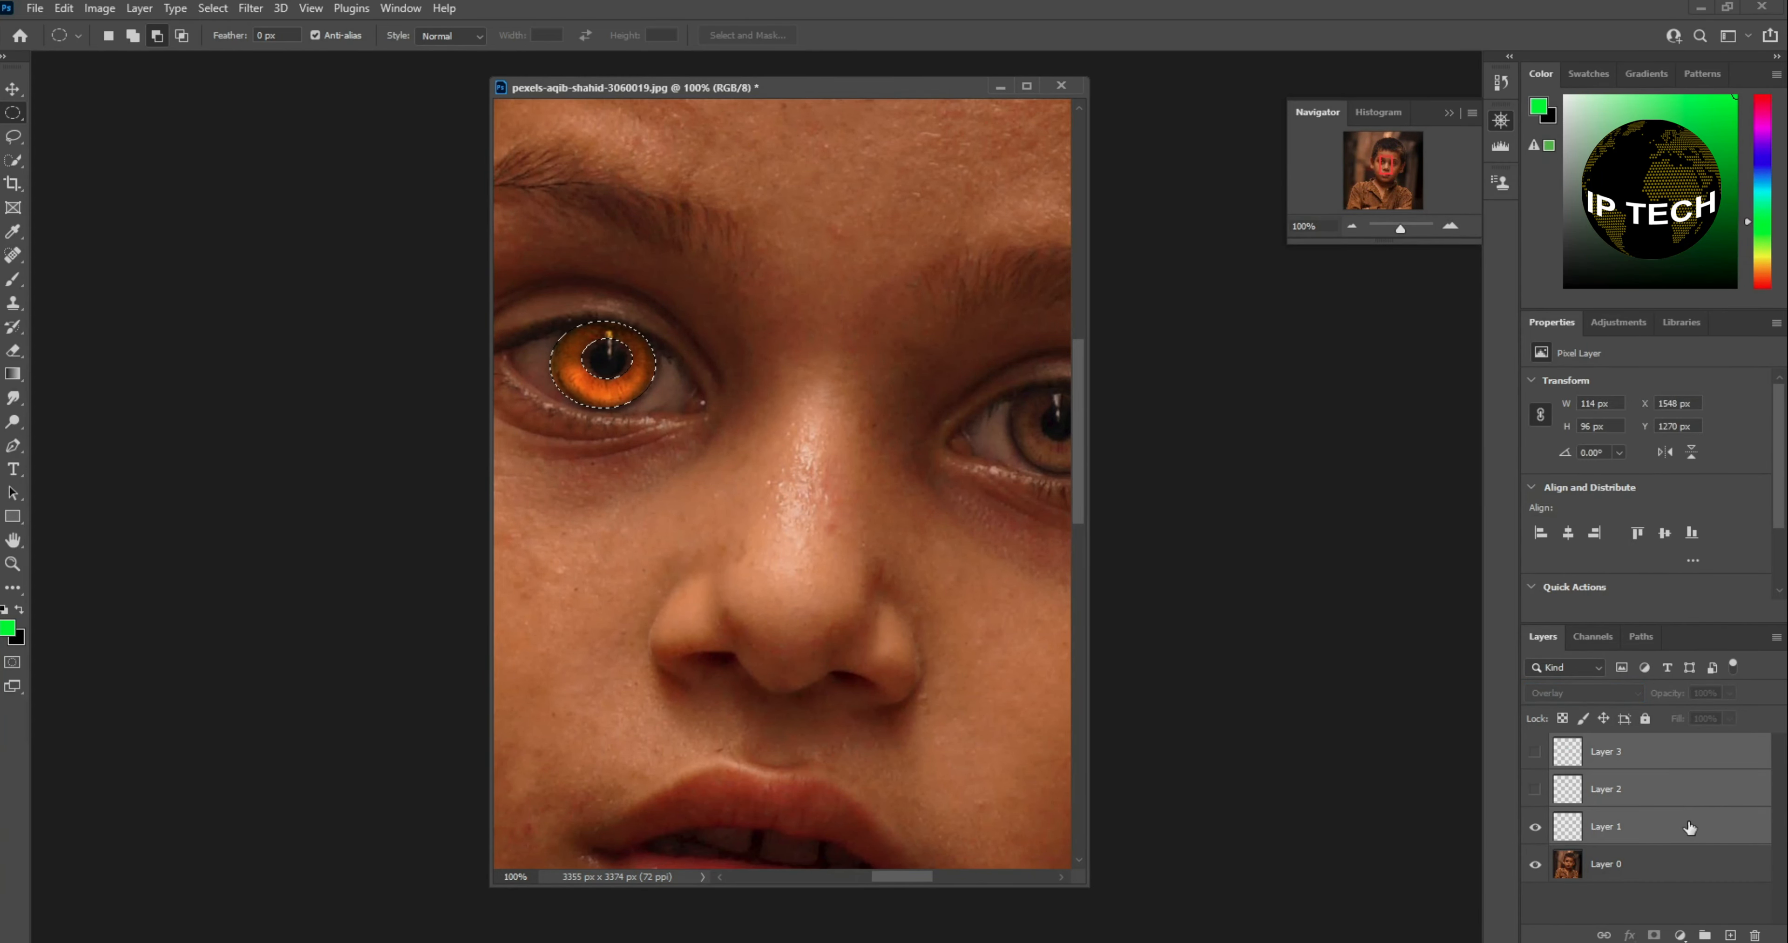
pyautogui.click(1705, 934)
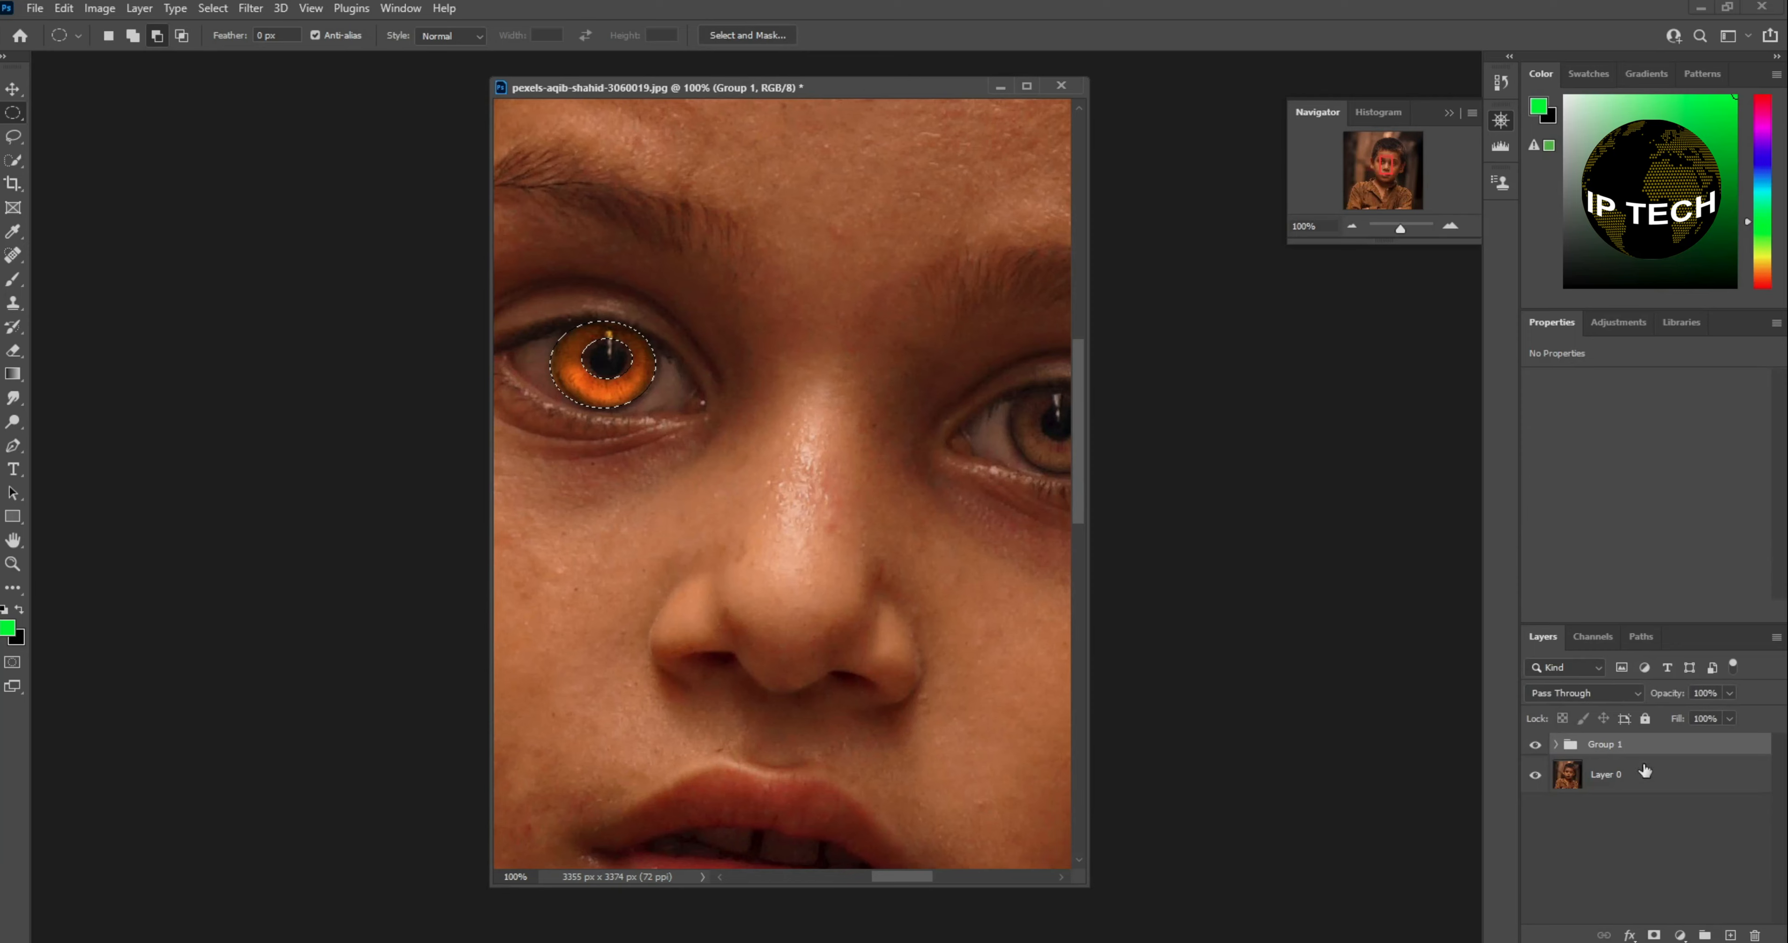
pyautogui.click(1556, 745)
pyautogui.click(1558, 745)
# Duplicate the iris color group, hide the duplicate, and make the original group active
pyautogui.hotkey('ctrl', 'j')
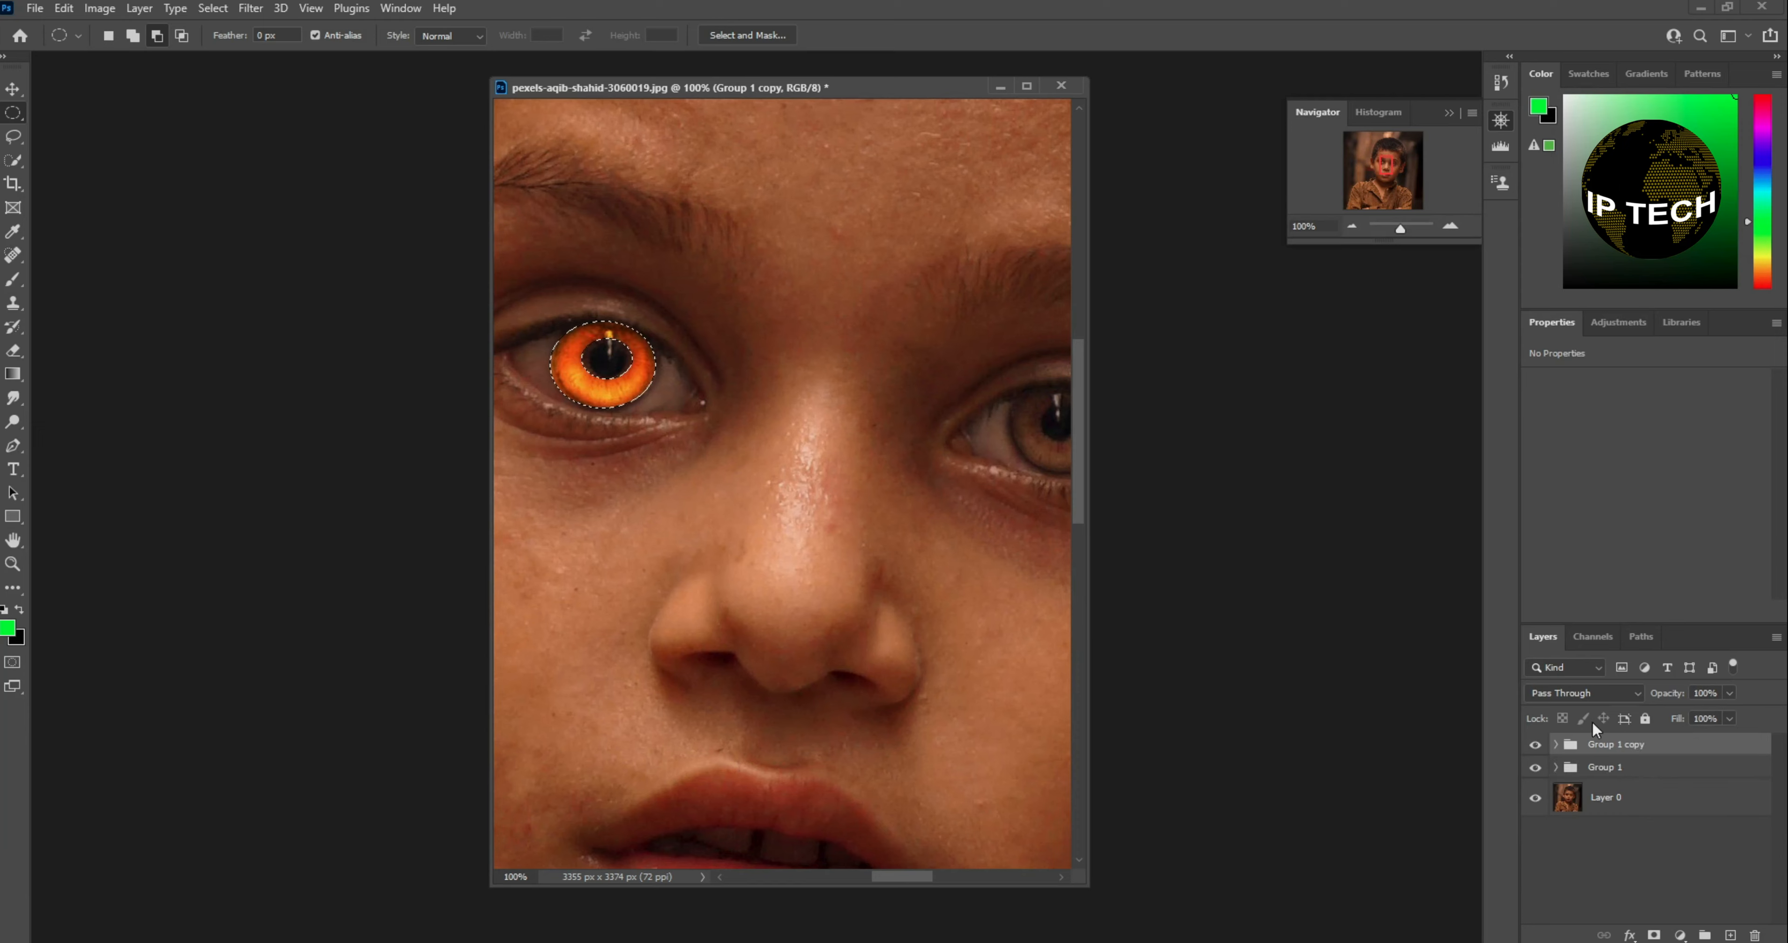
pyautogui.click(1538, 746)
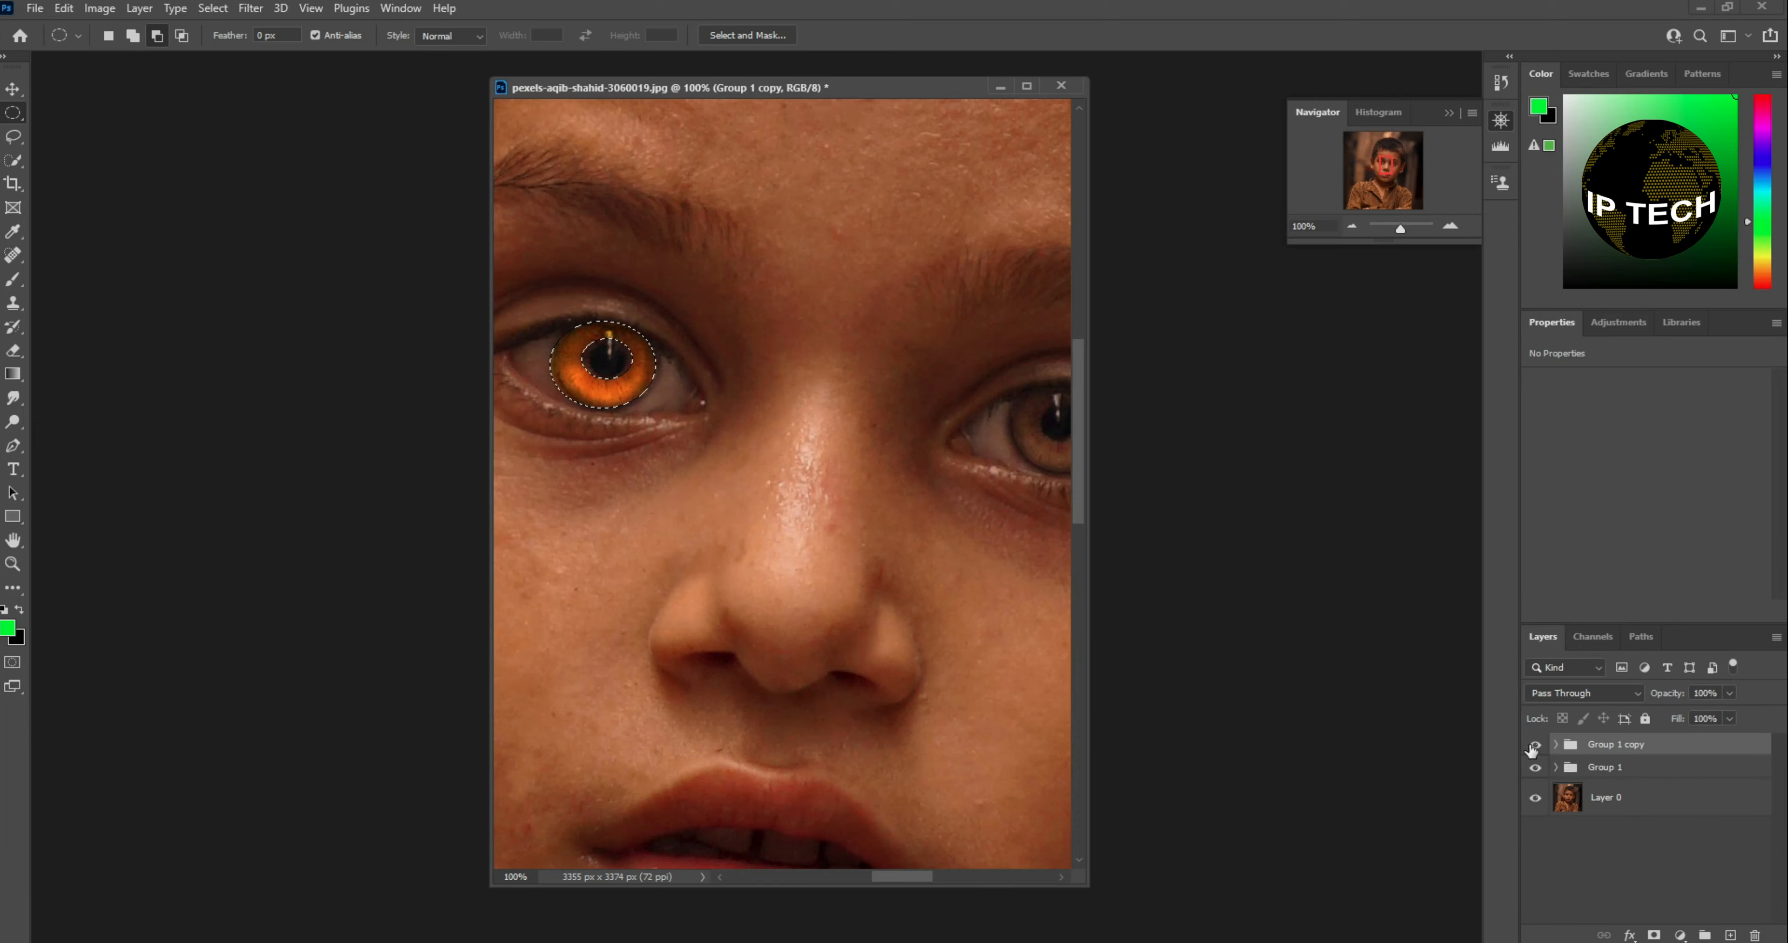
pyautogui.click(1534, 748)
pyautogui.click(1535, 745)
pyautogui.click(1555, 767)
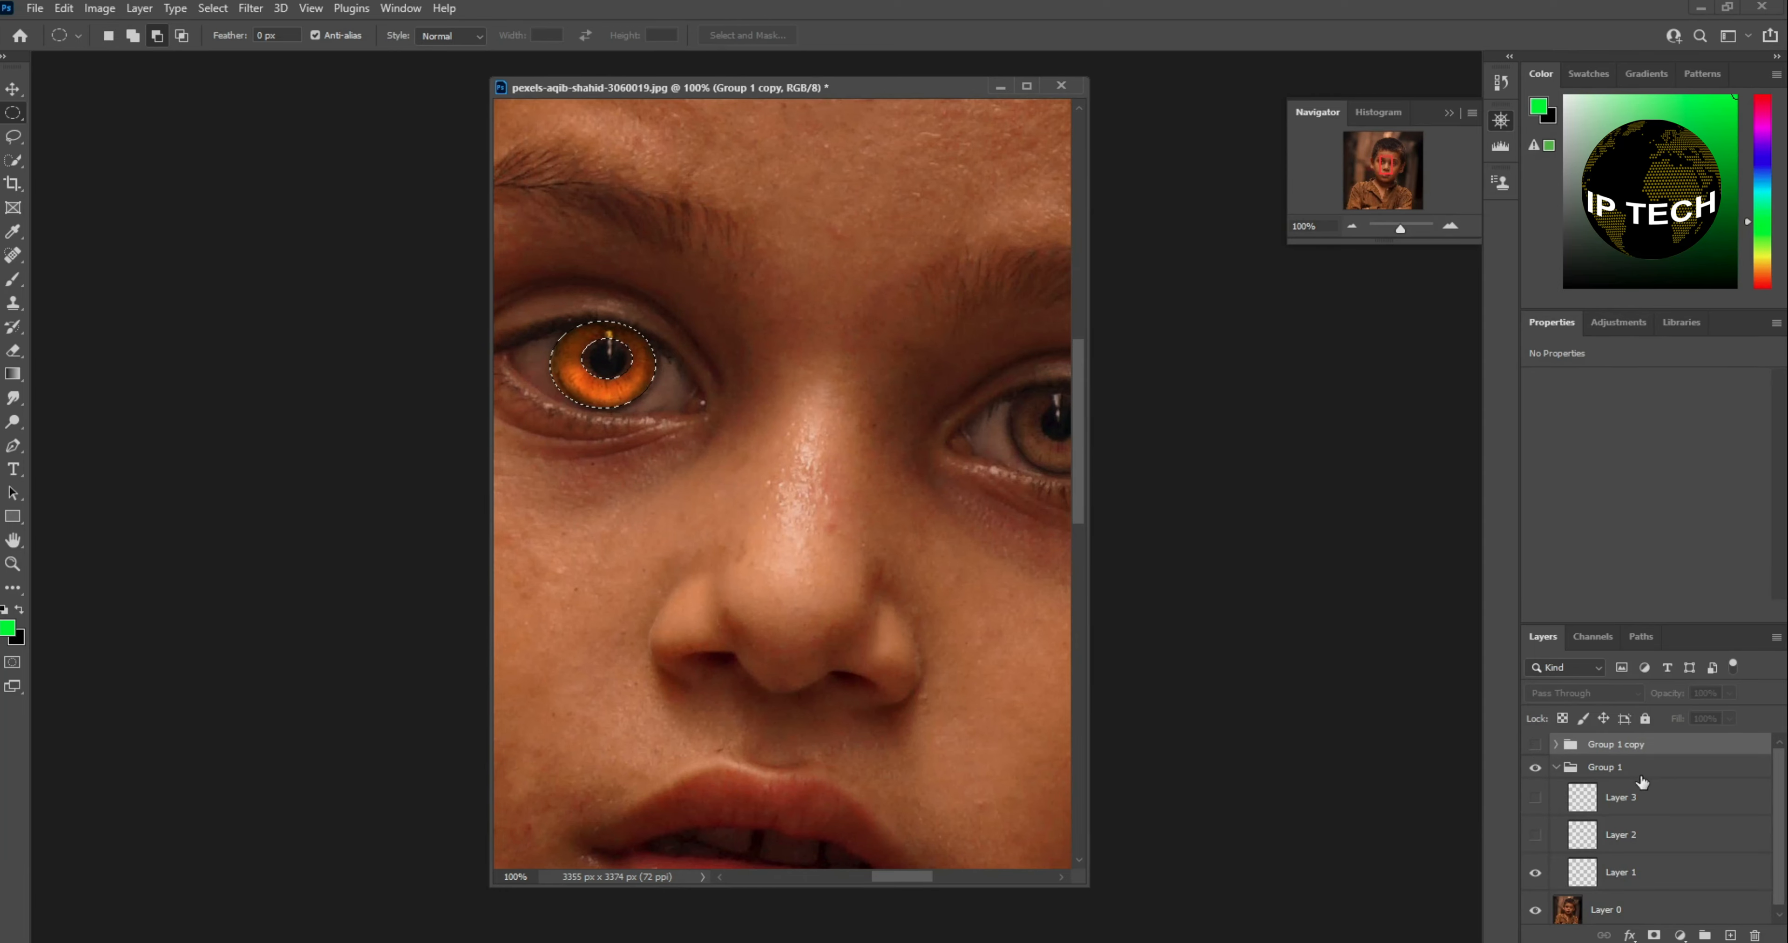
pyautogui.click(1557, 767)
pyautogui.click(1640, 763)
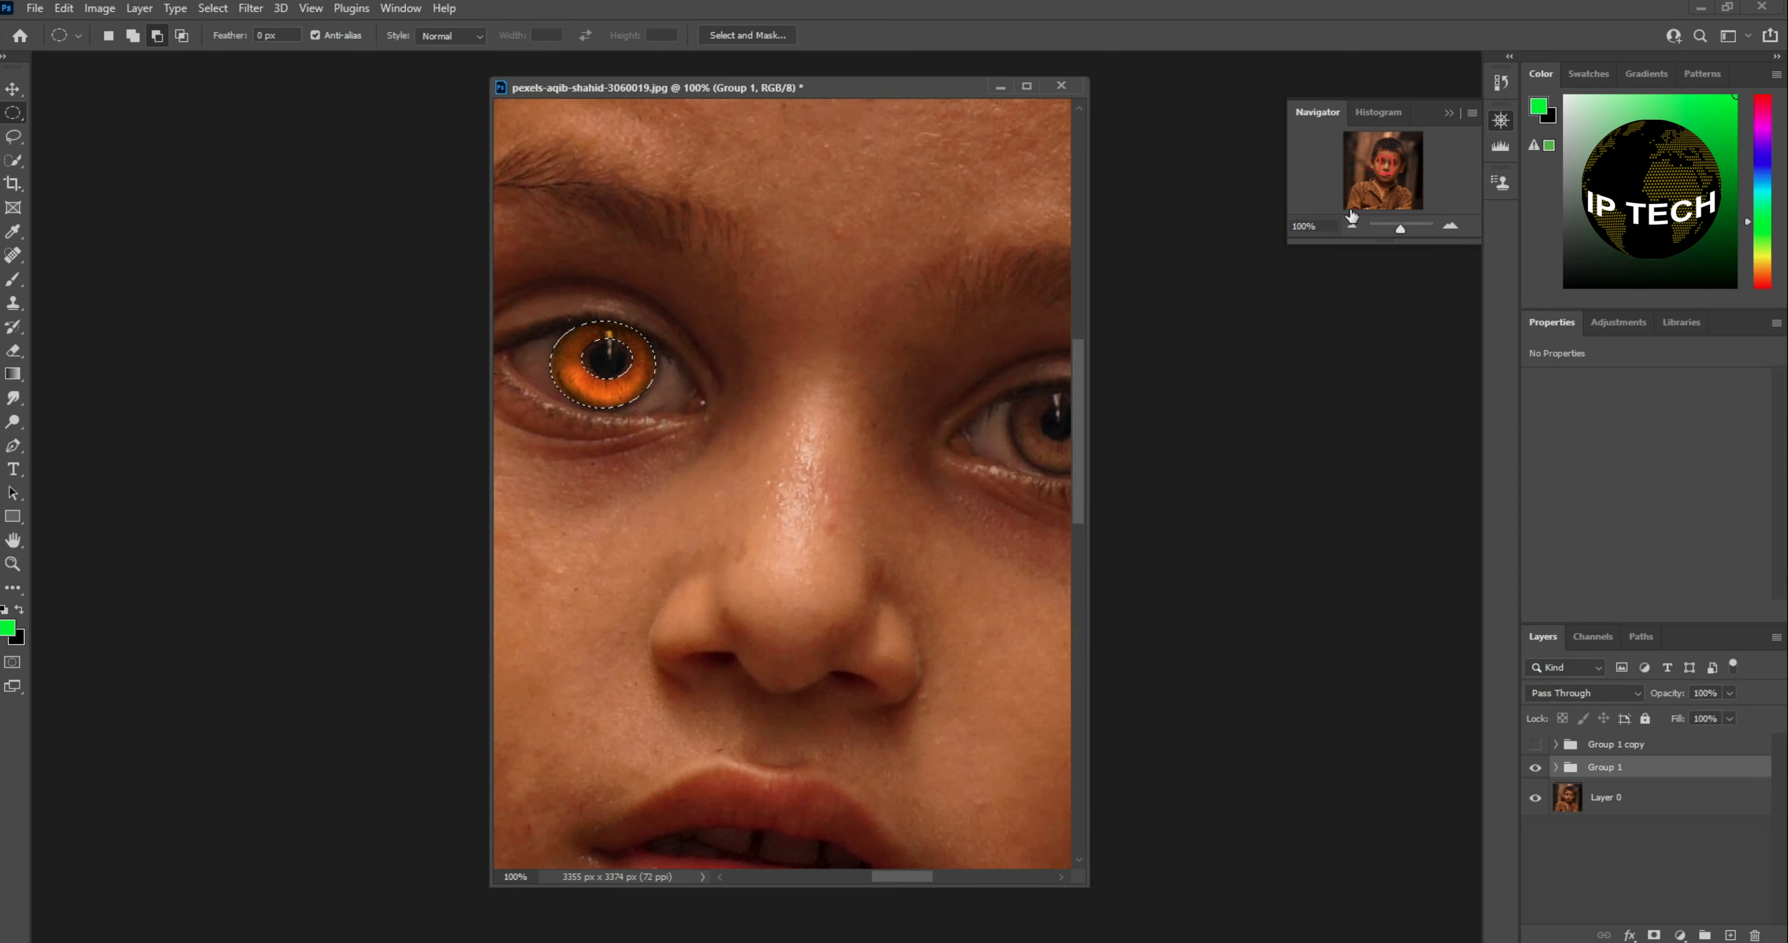
# Deselect the iris selection and move the original group's iris color onto the boy's other, still uncolored eye
pyautogui.click(1351, 226)
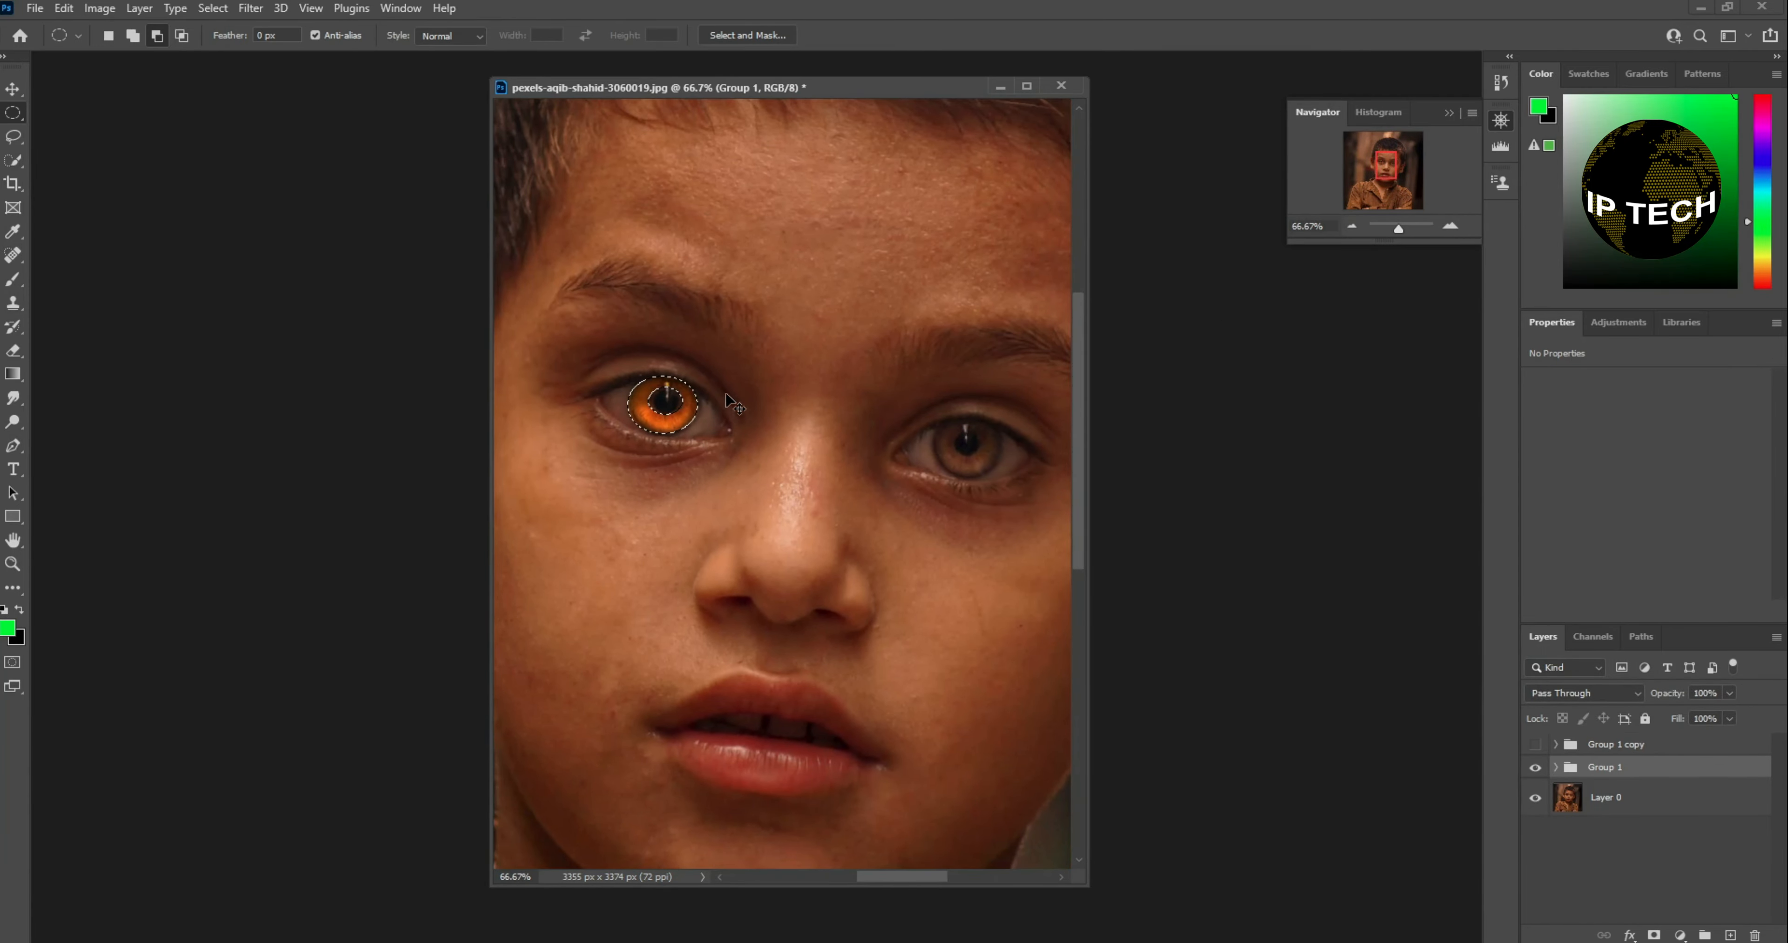
pyautogui.keyDown('ctrl'); pyautogui.click(655, 422); pyautogui.keyUp('ctrl')
pyautogui.click(898, 372)
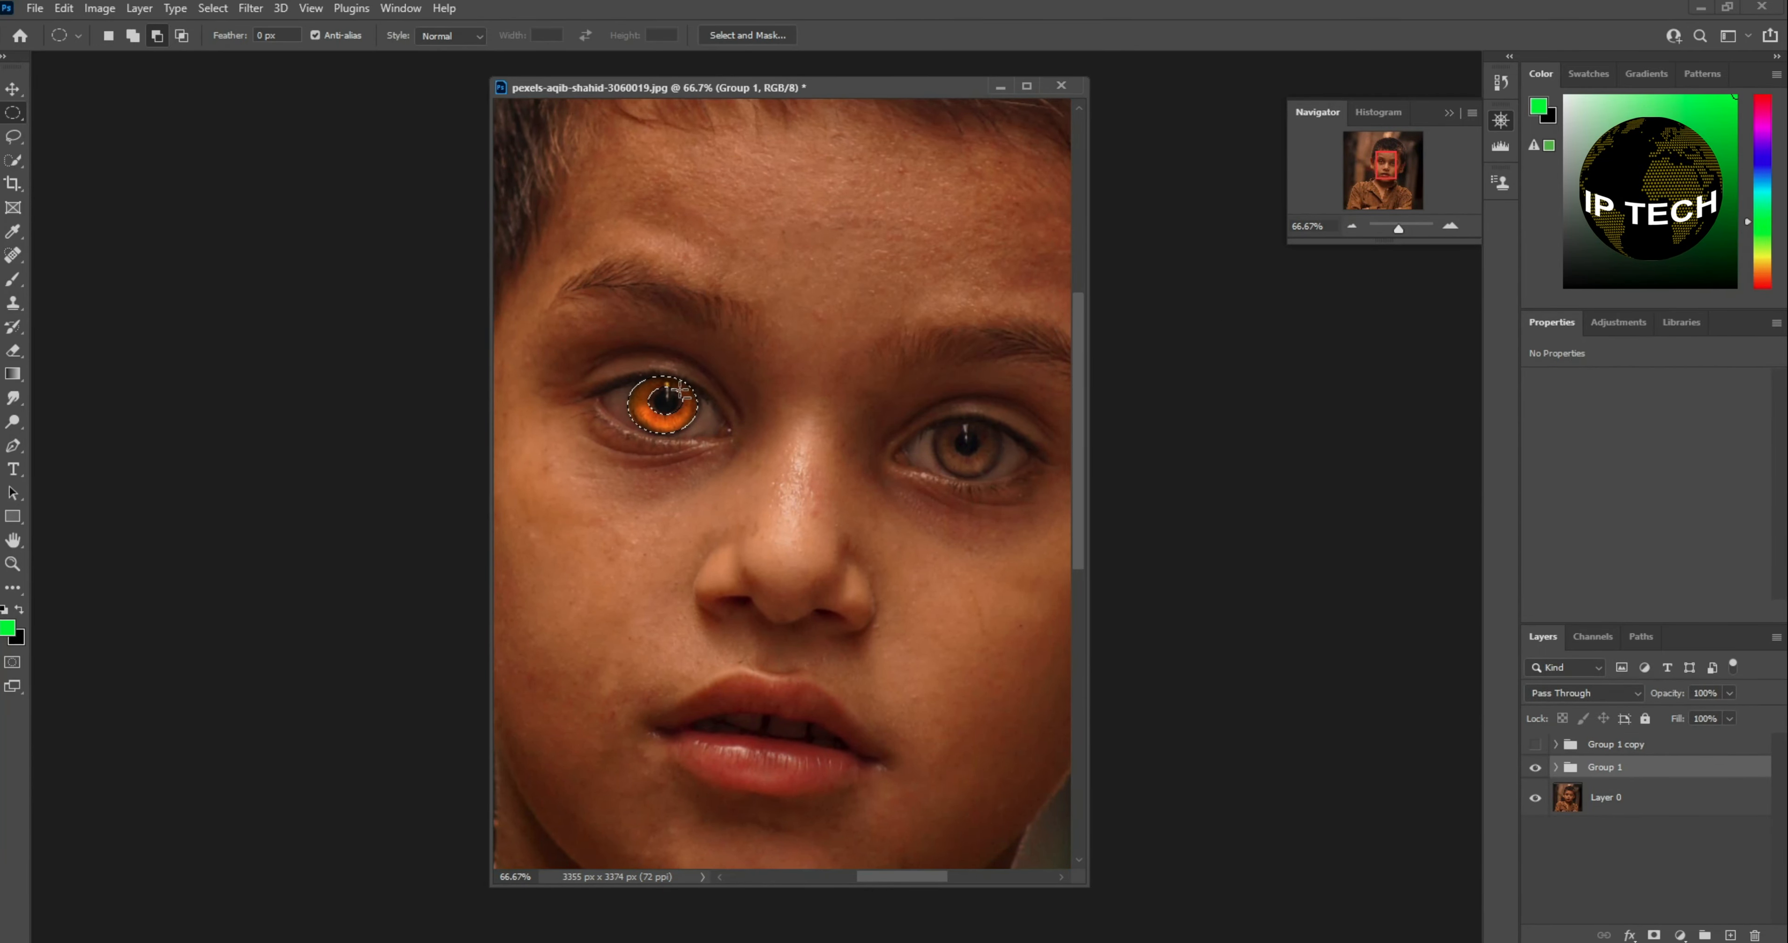
pyautogui.moveTo(676, 413); pyautogui.dragTo(830, 436)
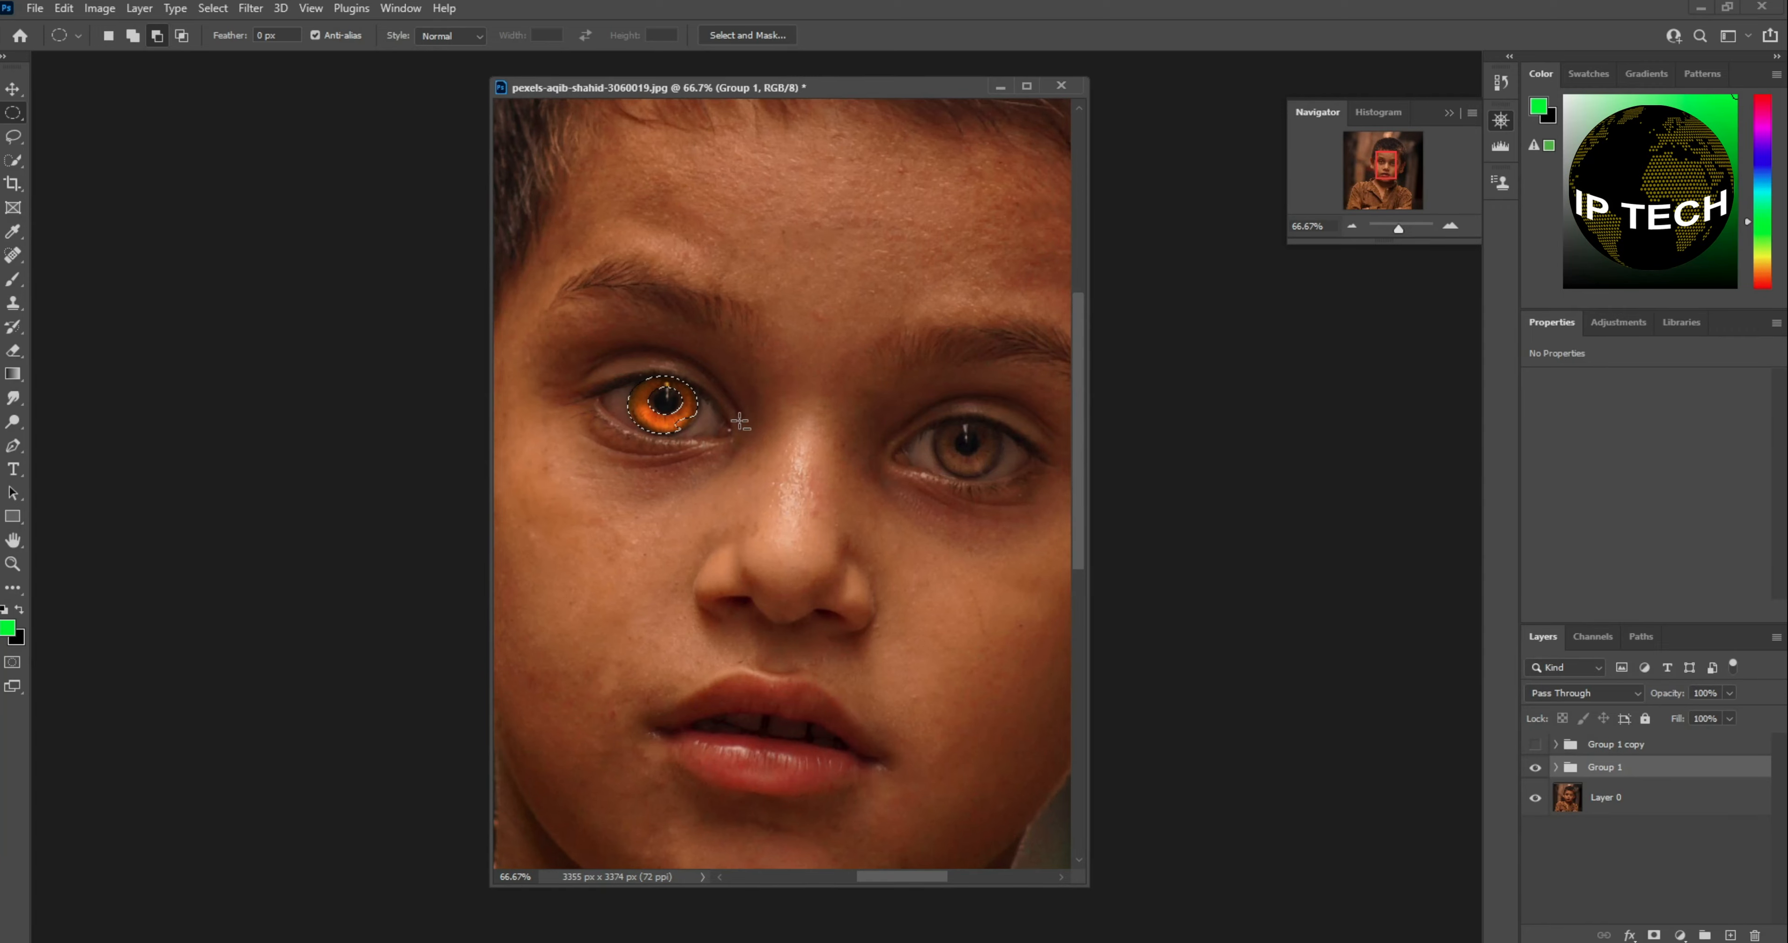
pyautogui.hotkey('ctrl', 'd')
pyautogui.click(13, 136)
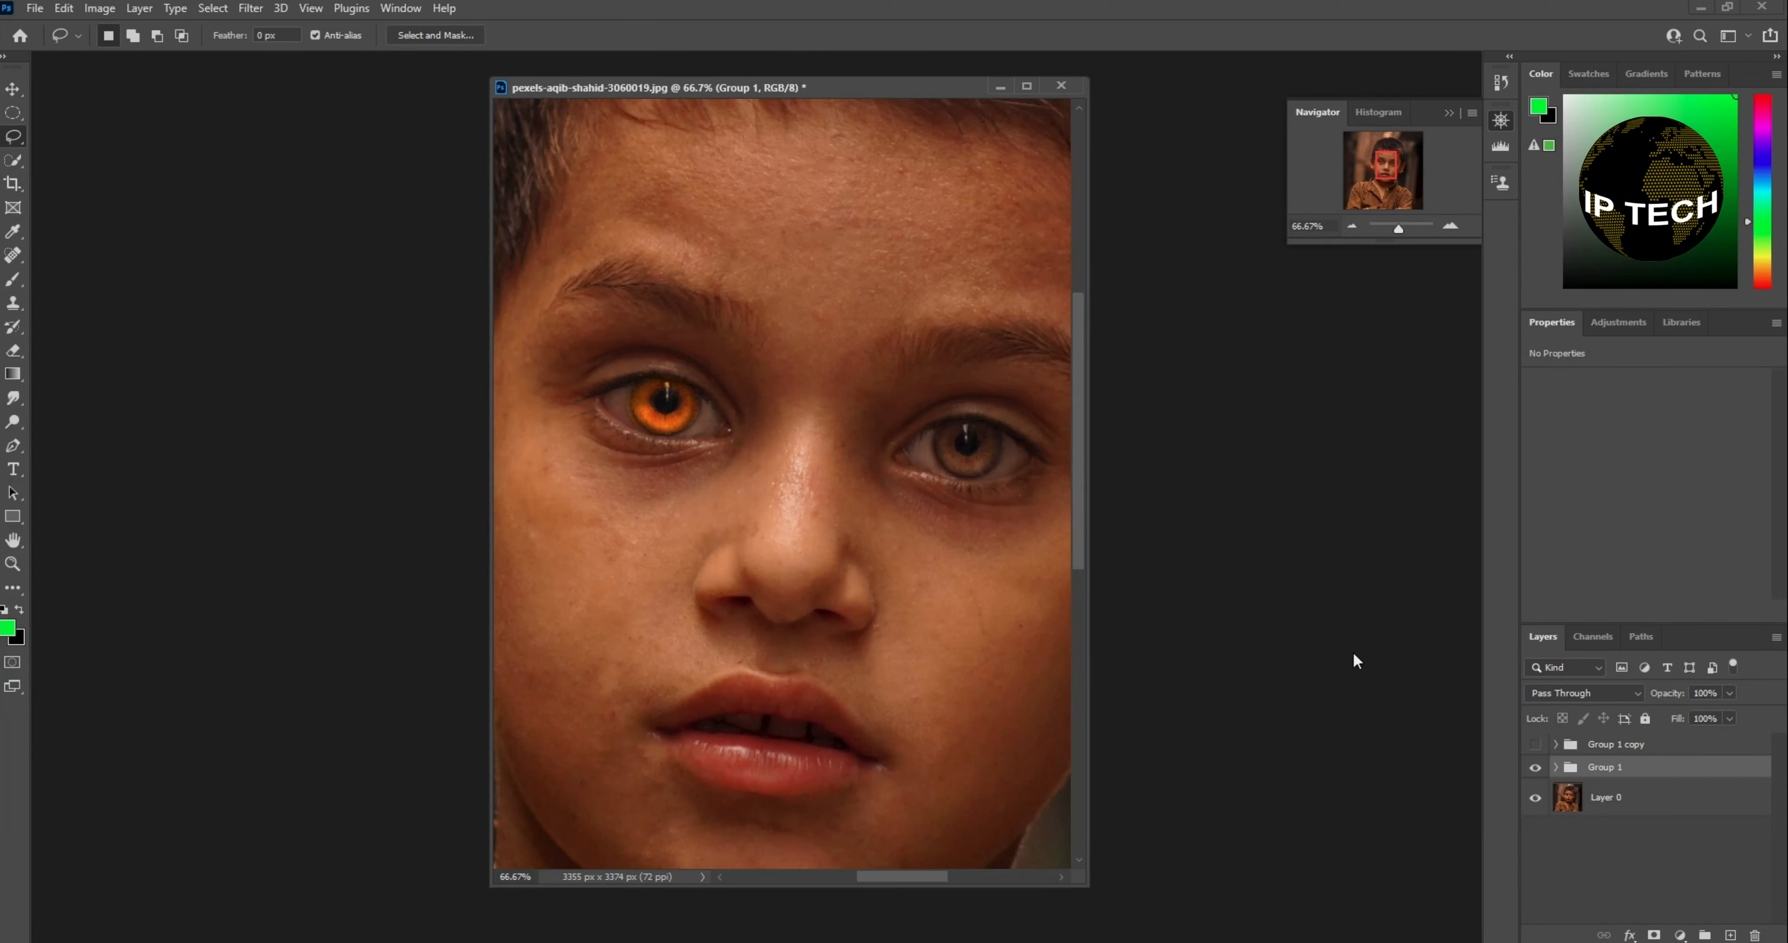
pyautogui.moveTo(647, 420); pyautogui.dragTo(967, 465)
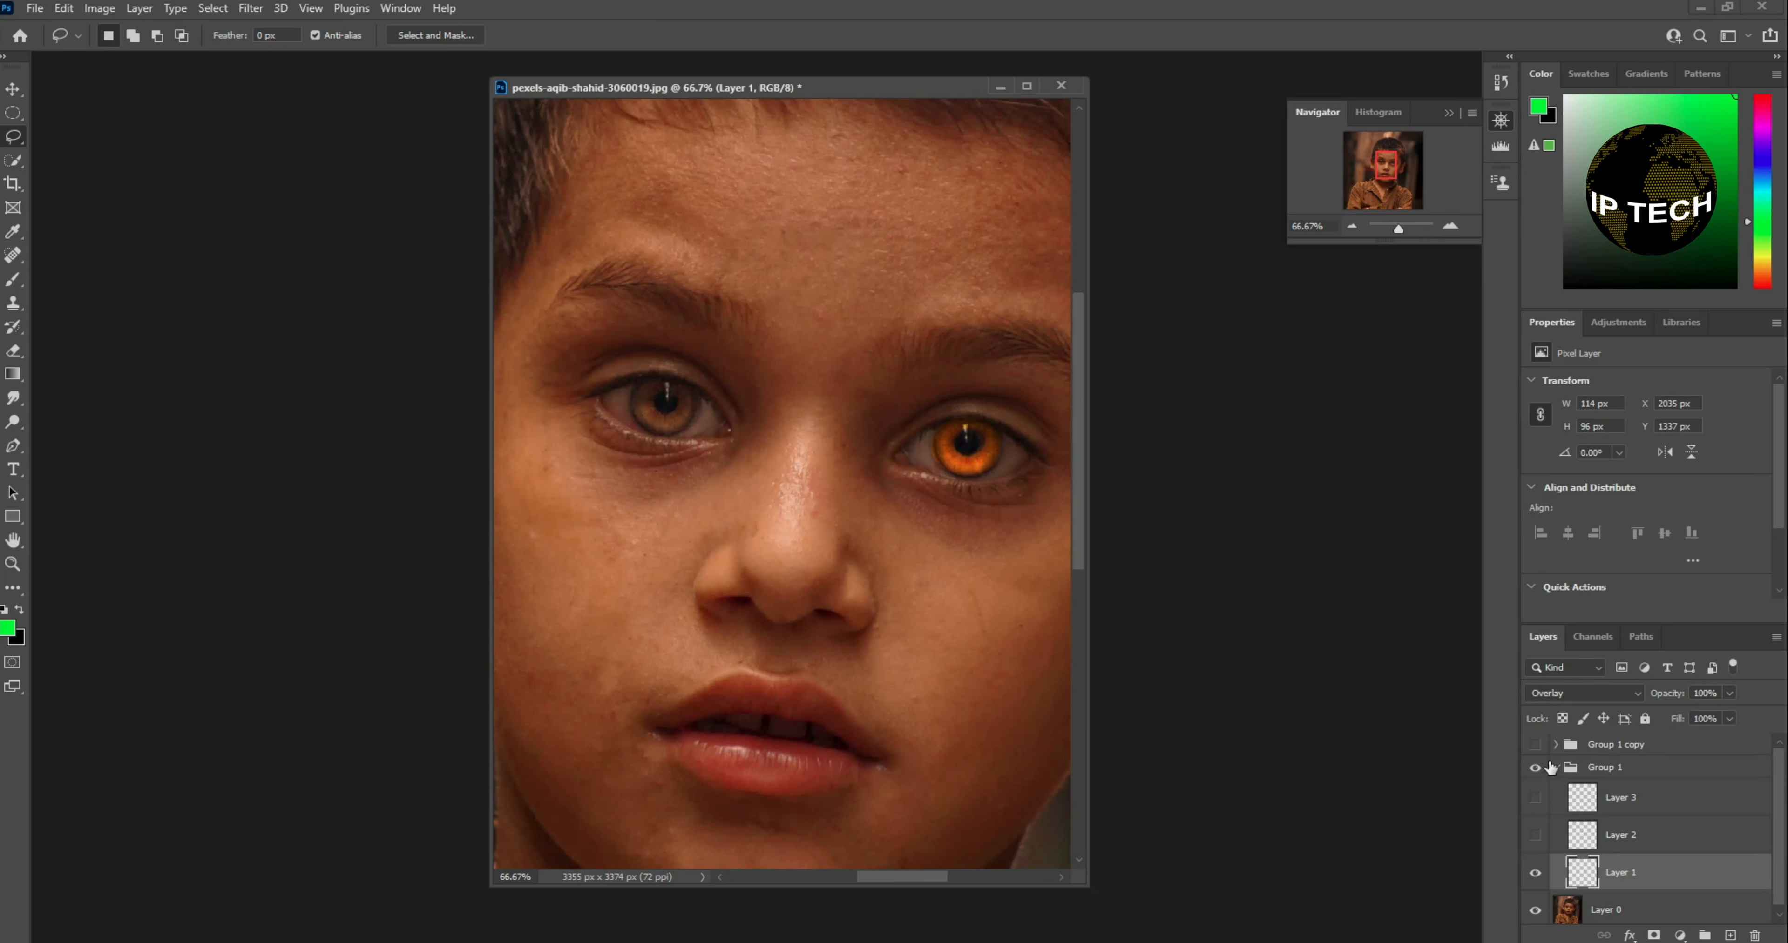
# Show the duplicate group again so both irises are colored, and collapse the original group
pyautogui.click(1535, 744)
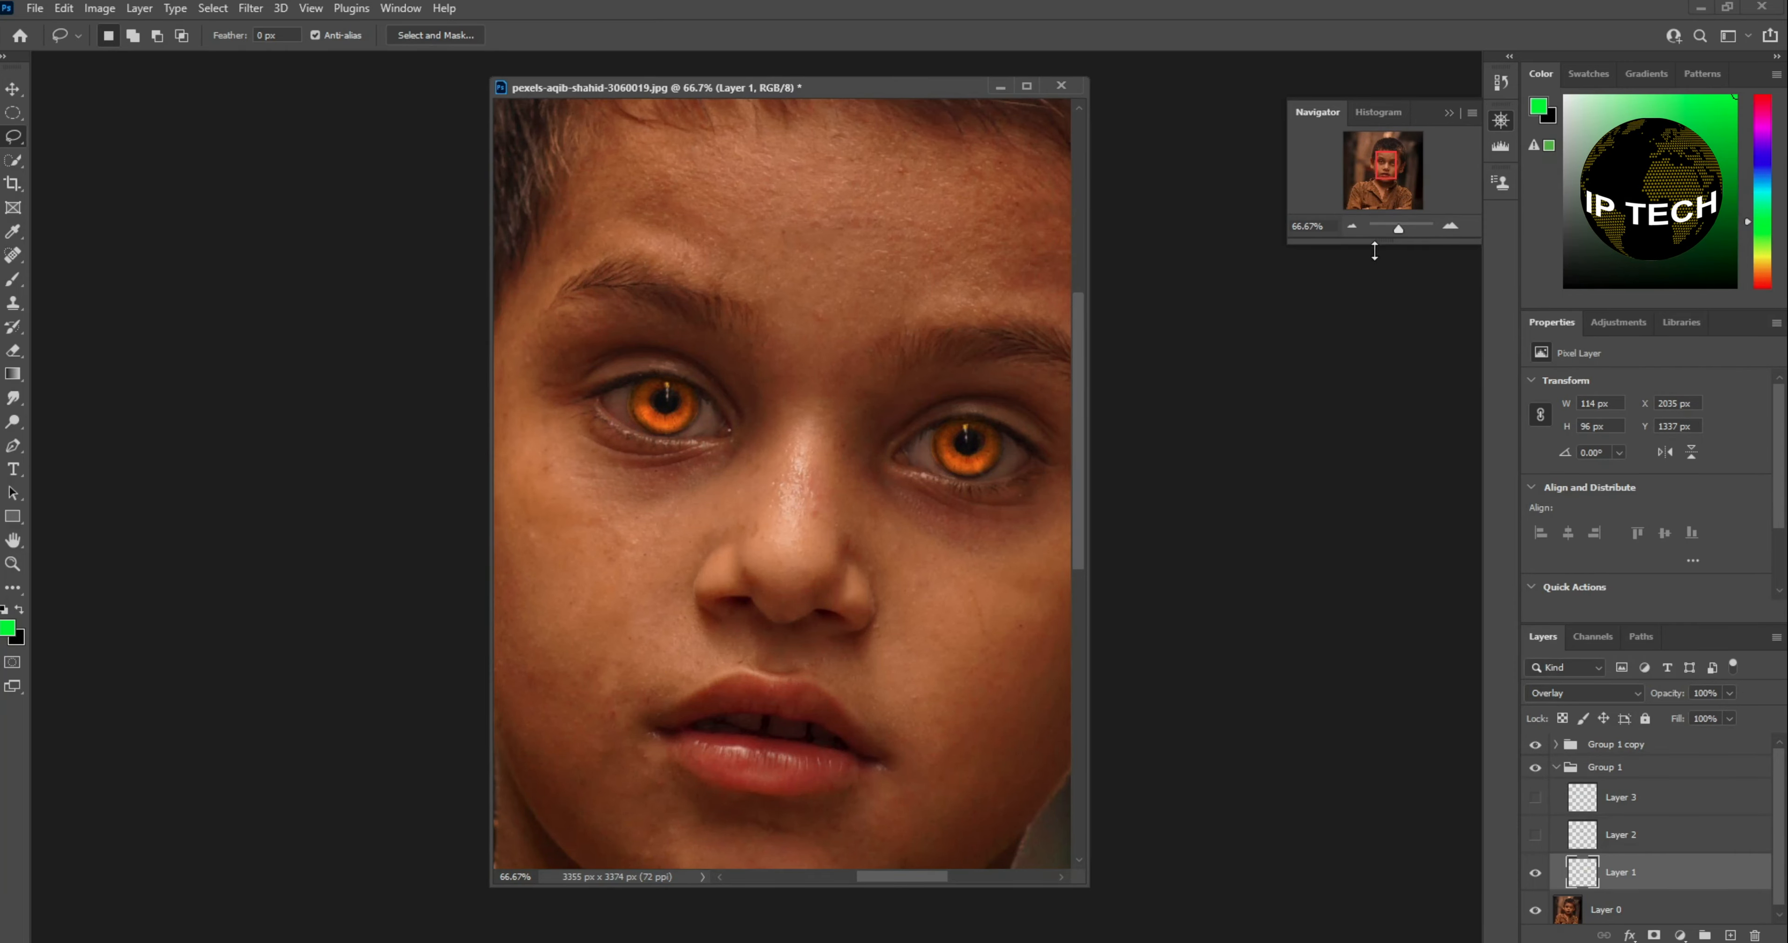
pyautogui.click(1359, 227)
pyautogui.click(1359, 227)
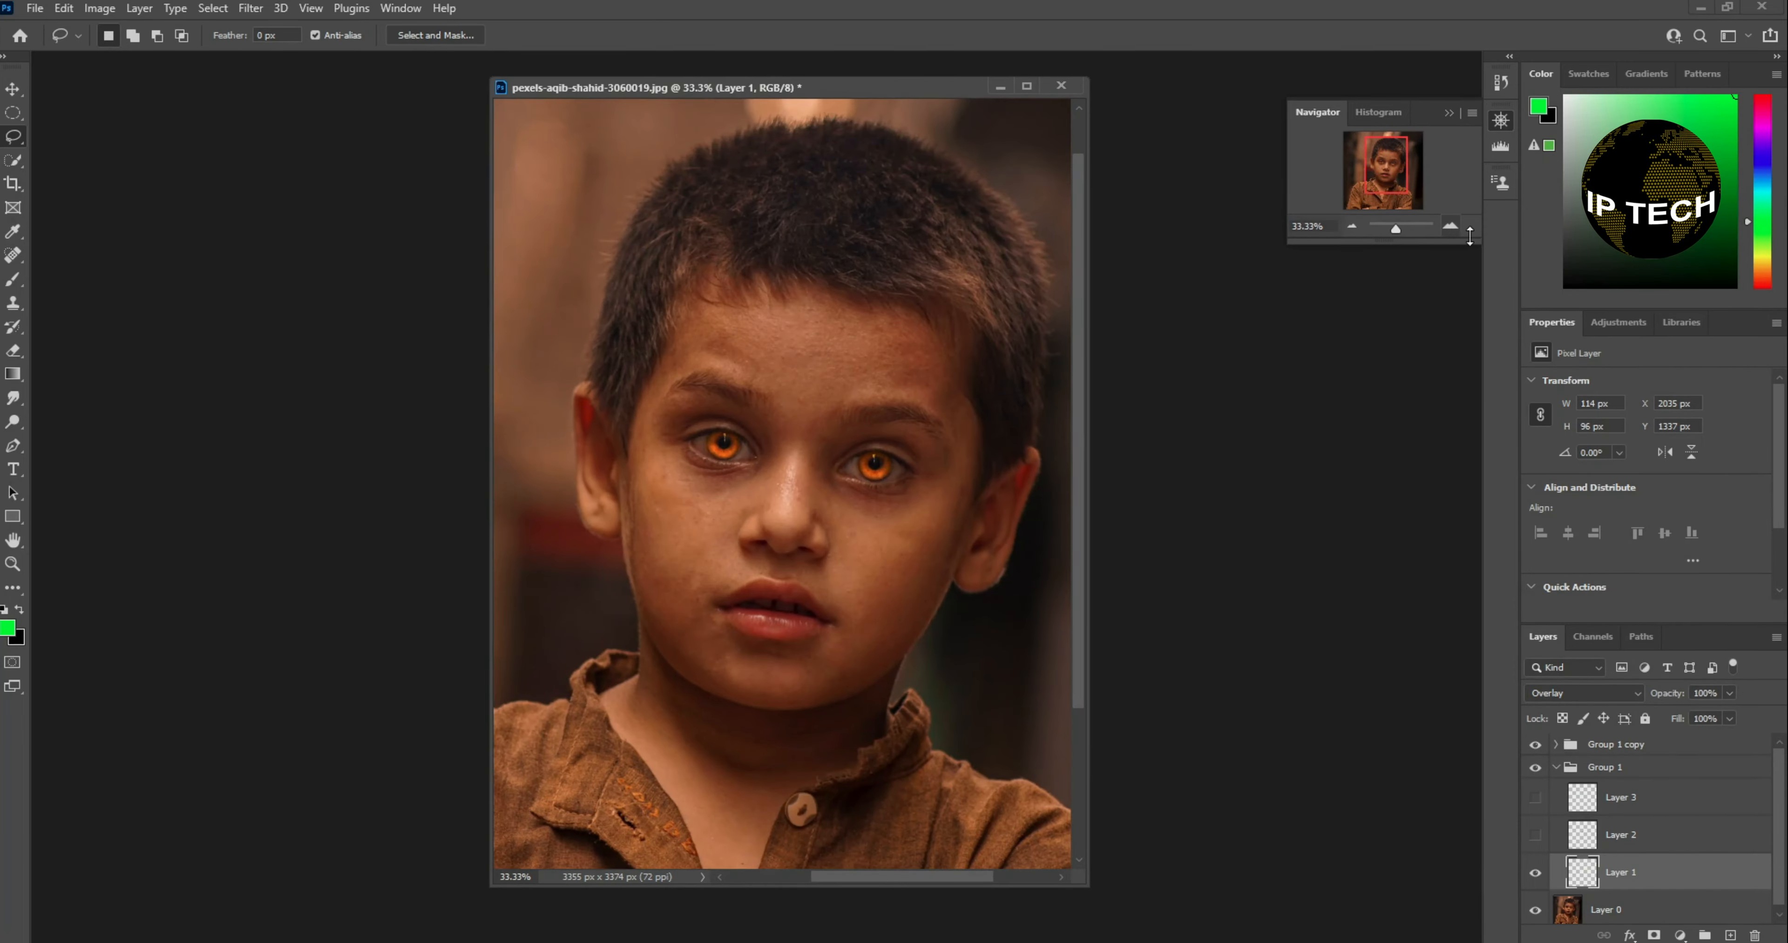
pyautogui.click(1555, 766)
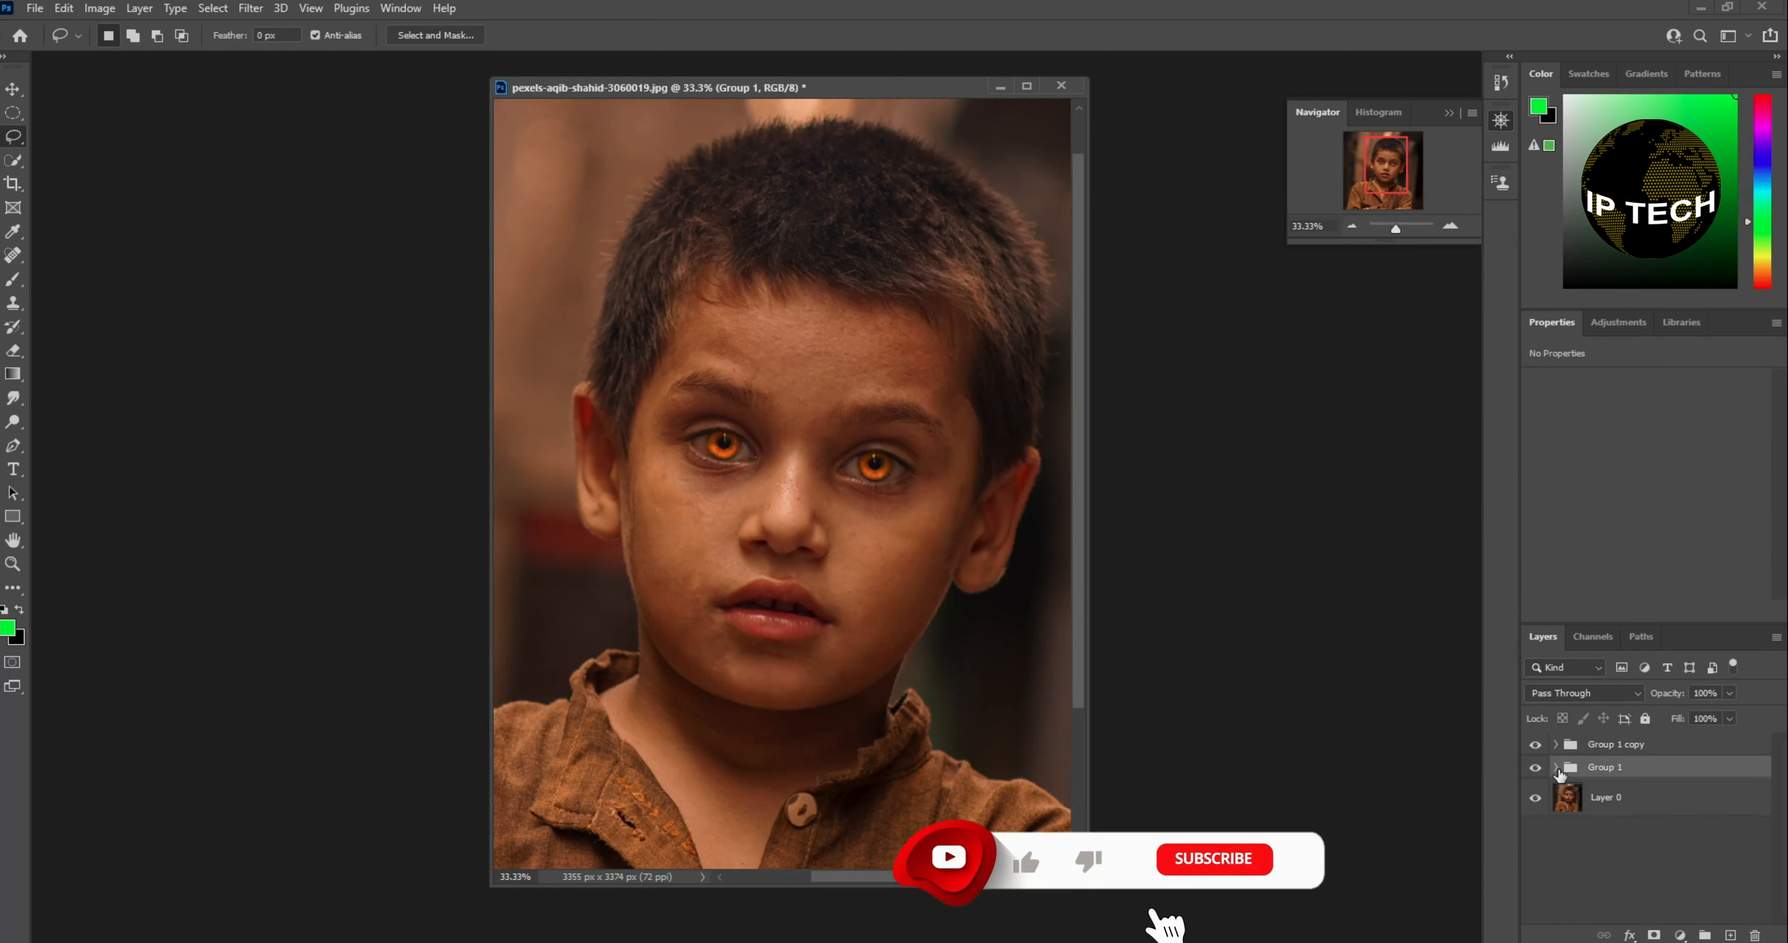
# Compare the portrait before and after recoloring by hiding both iris groups and showing them again
pyautogui.click(1535, 744)
pyautogui.click(1535, 768)
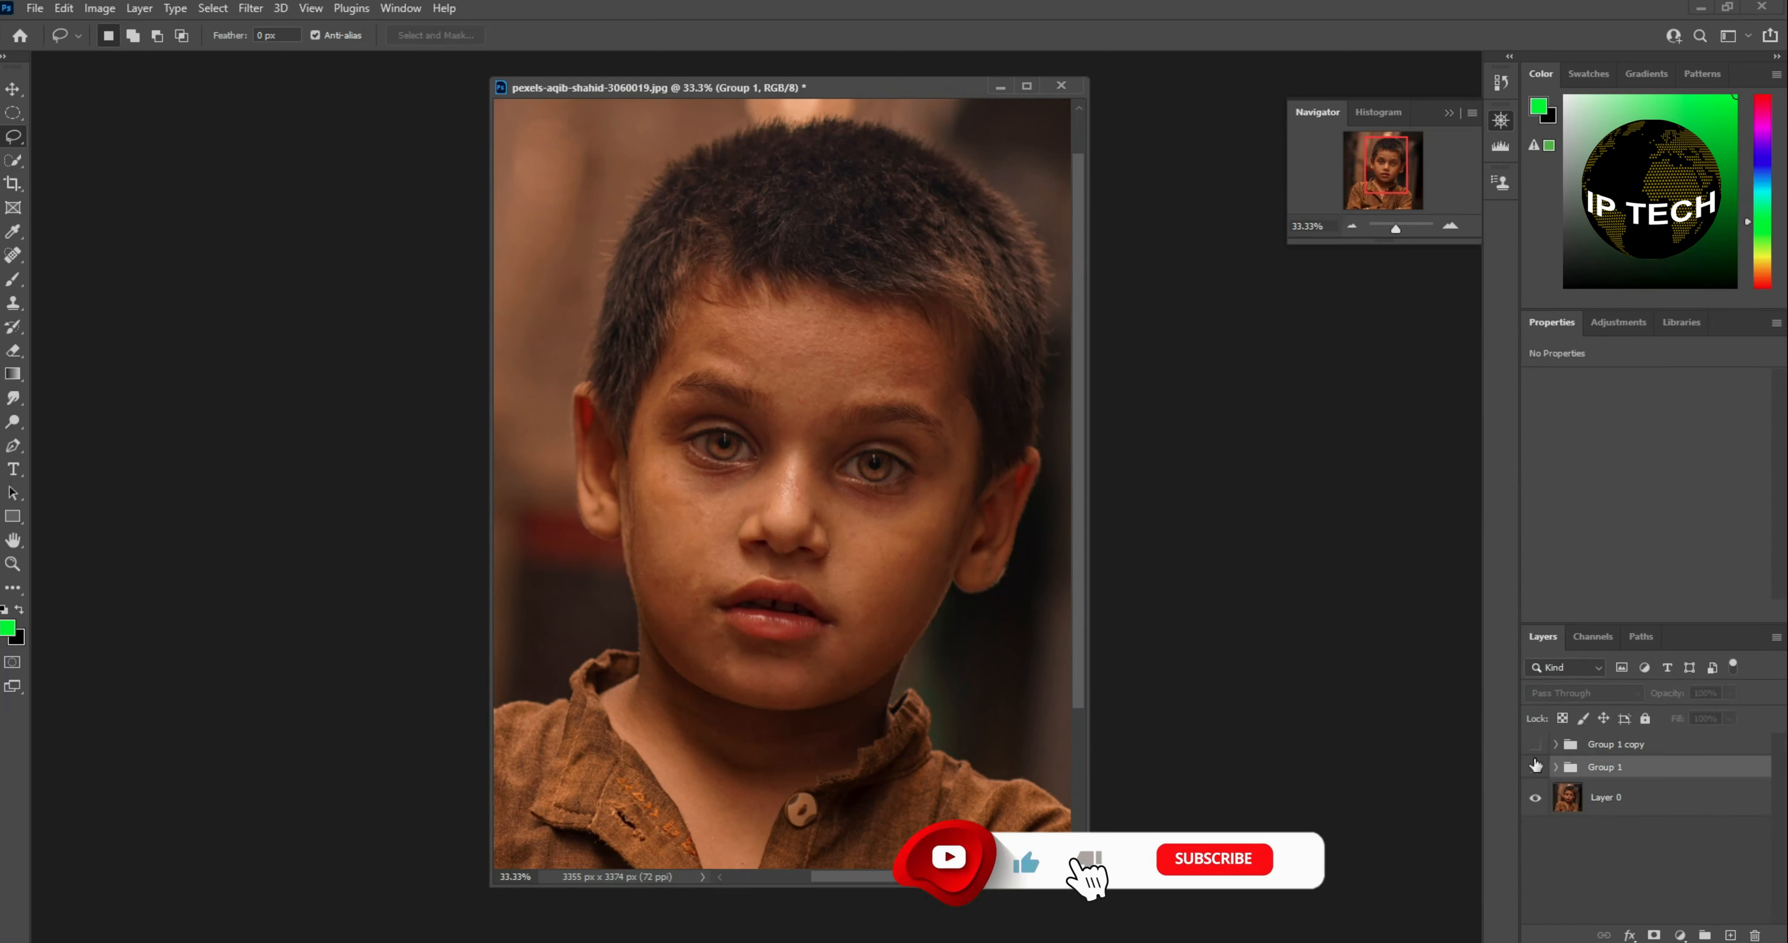
pyautogui.click(1535, 744)
pyautogui.click(1536, 767)
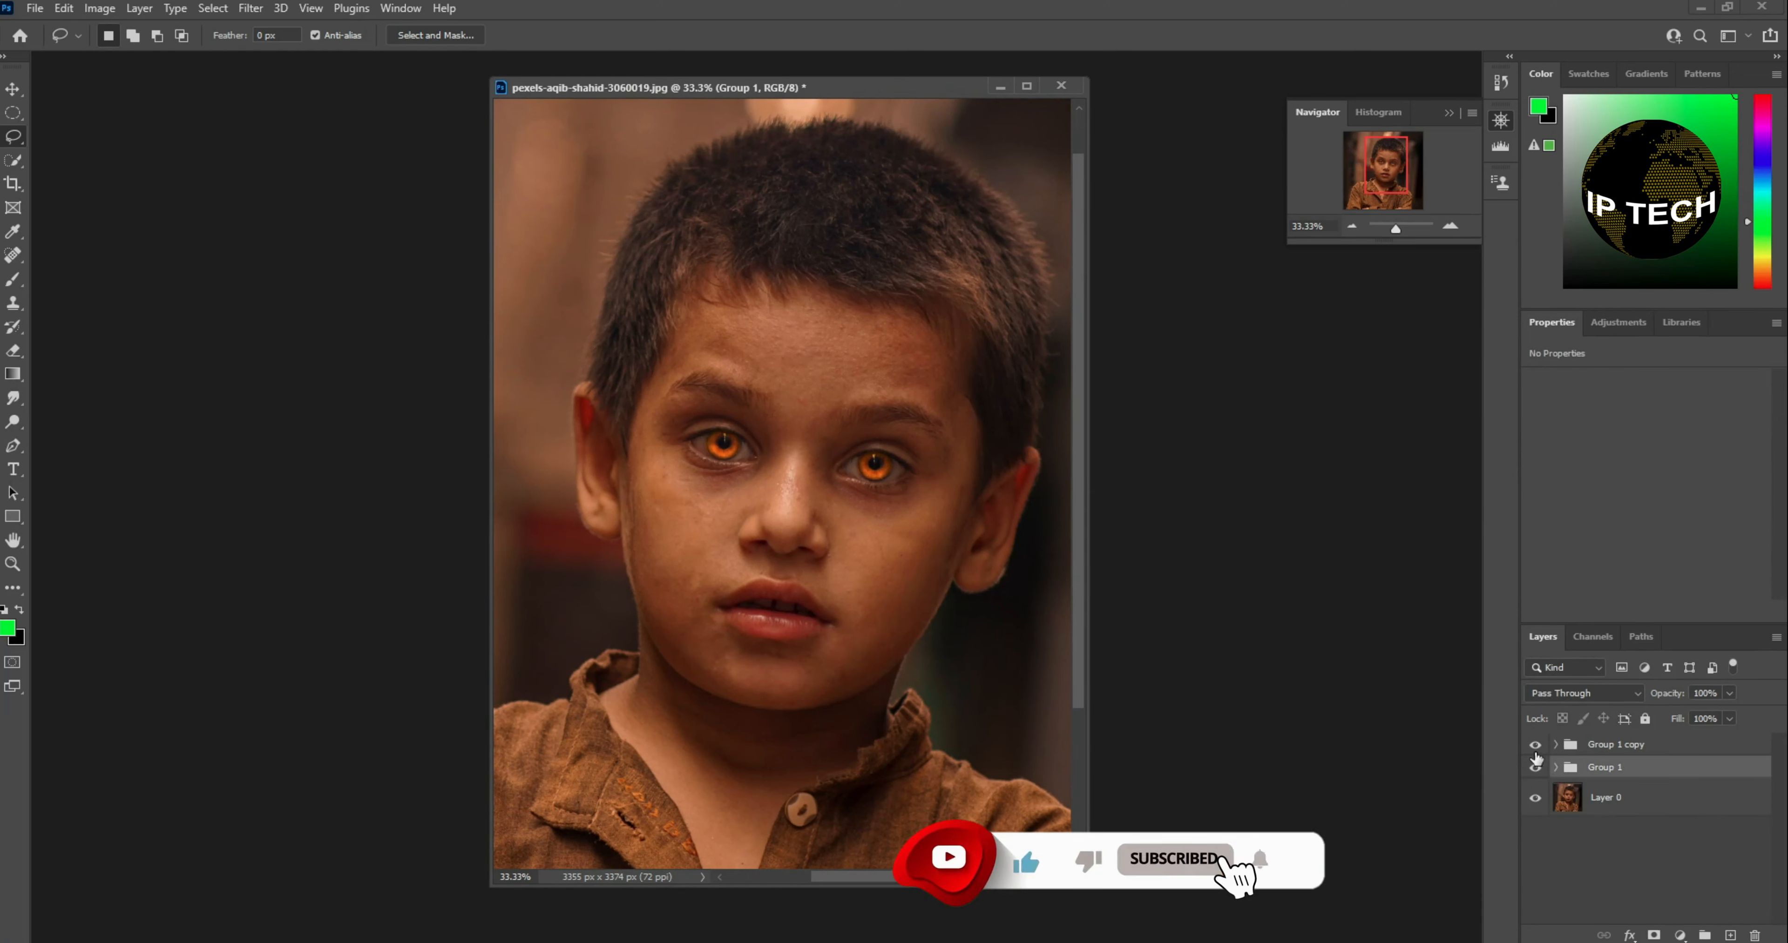
# Hide the yellow iris layer in the duplicate group, and preview its green and blue layers before hiding them too
pyautogui.click(1556, 745)
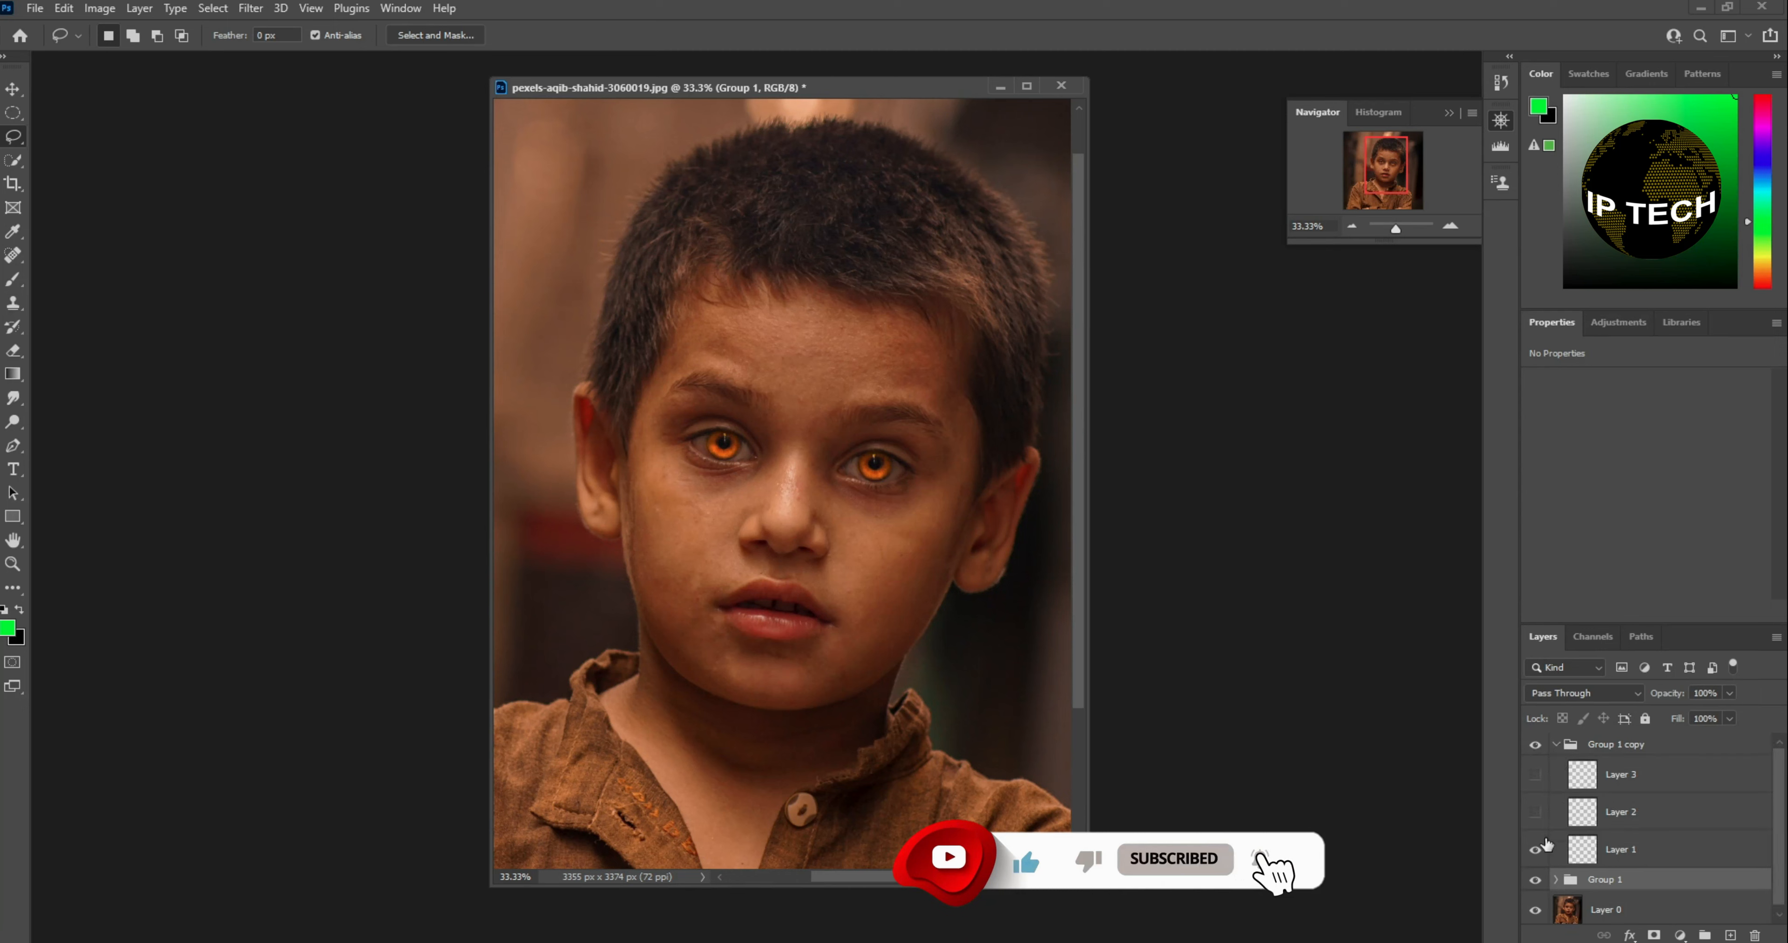
pyautogui.click(1537, 850)
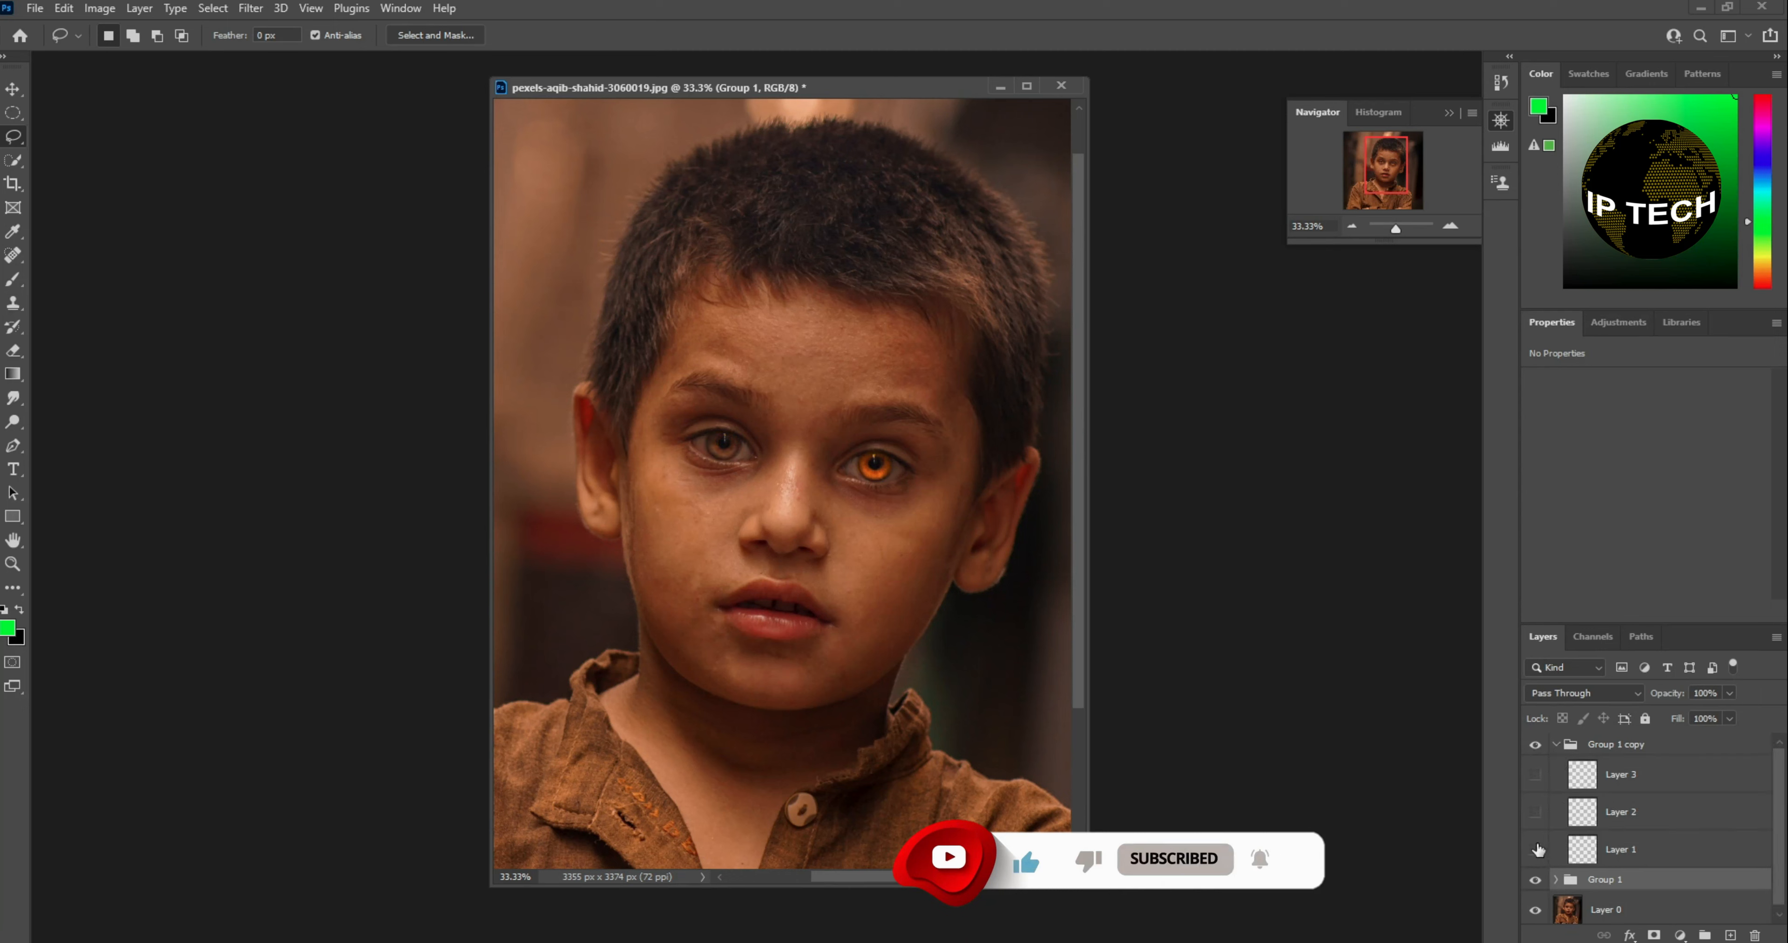
pyautogui.click(1536, 775)
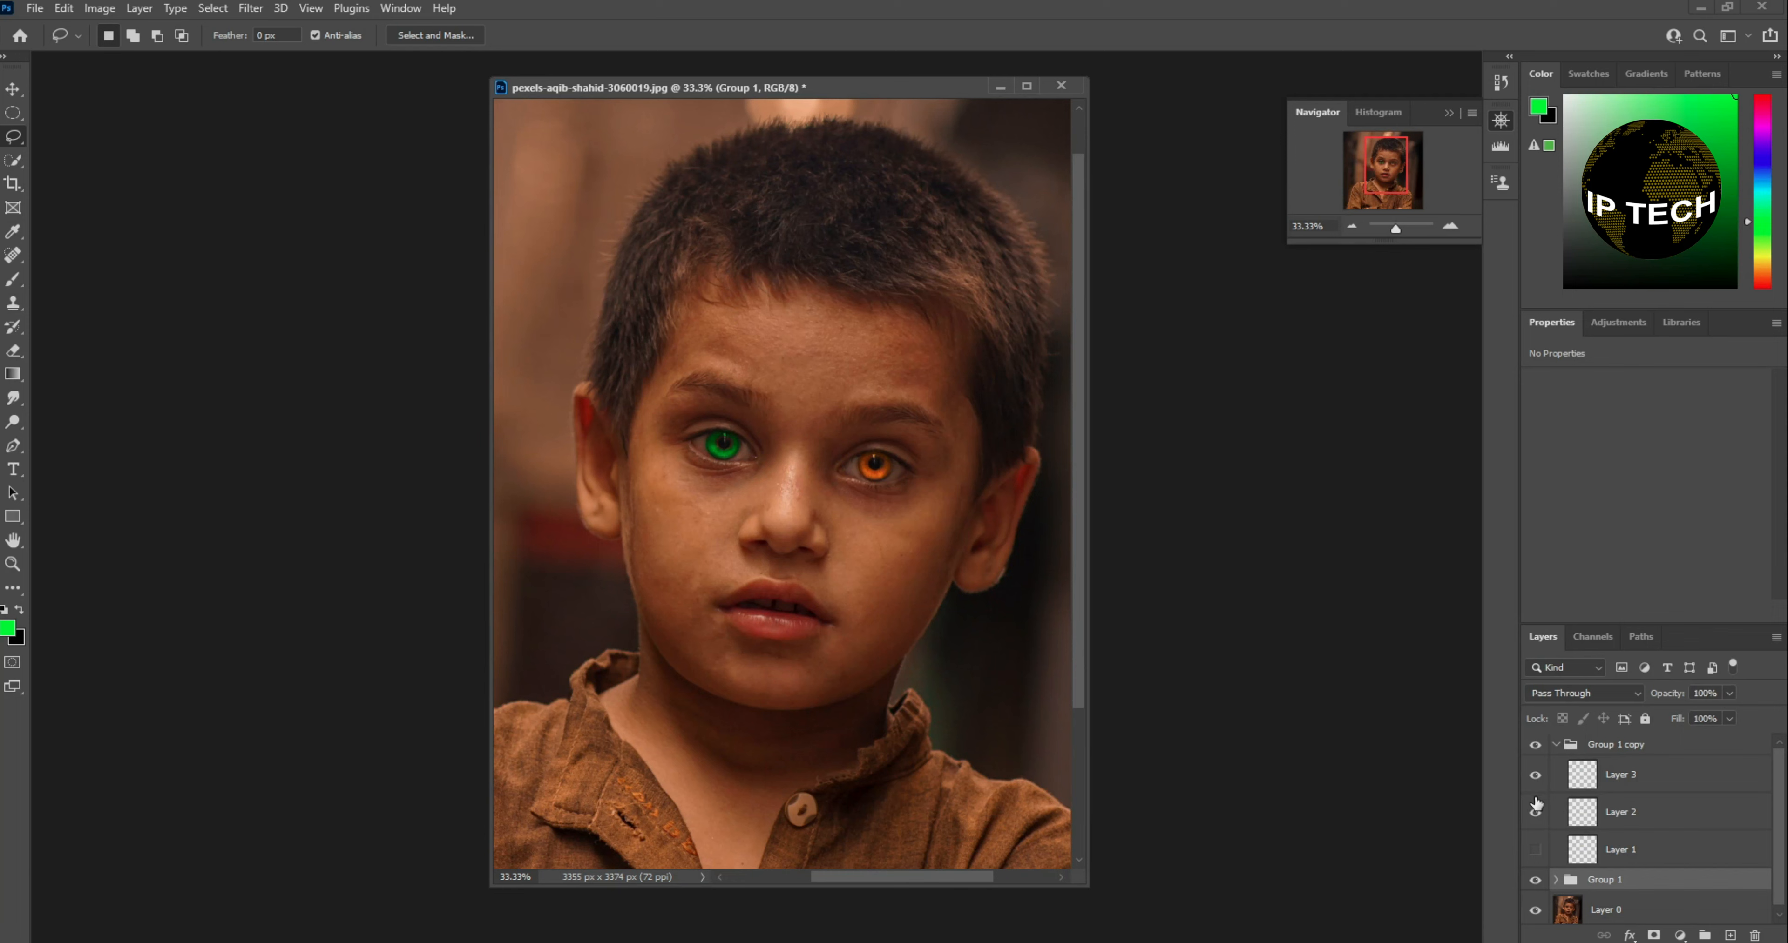
pyautogui.click(1535, 776)
pyautogui.click(1535, 777)
pyautogui.click(1536, 813)
pyautogui.click(1556, 744)
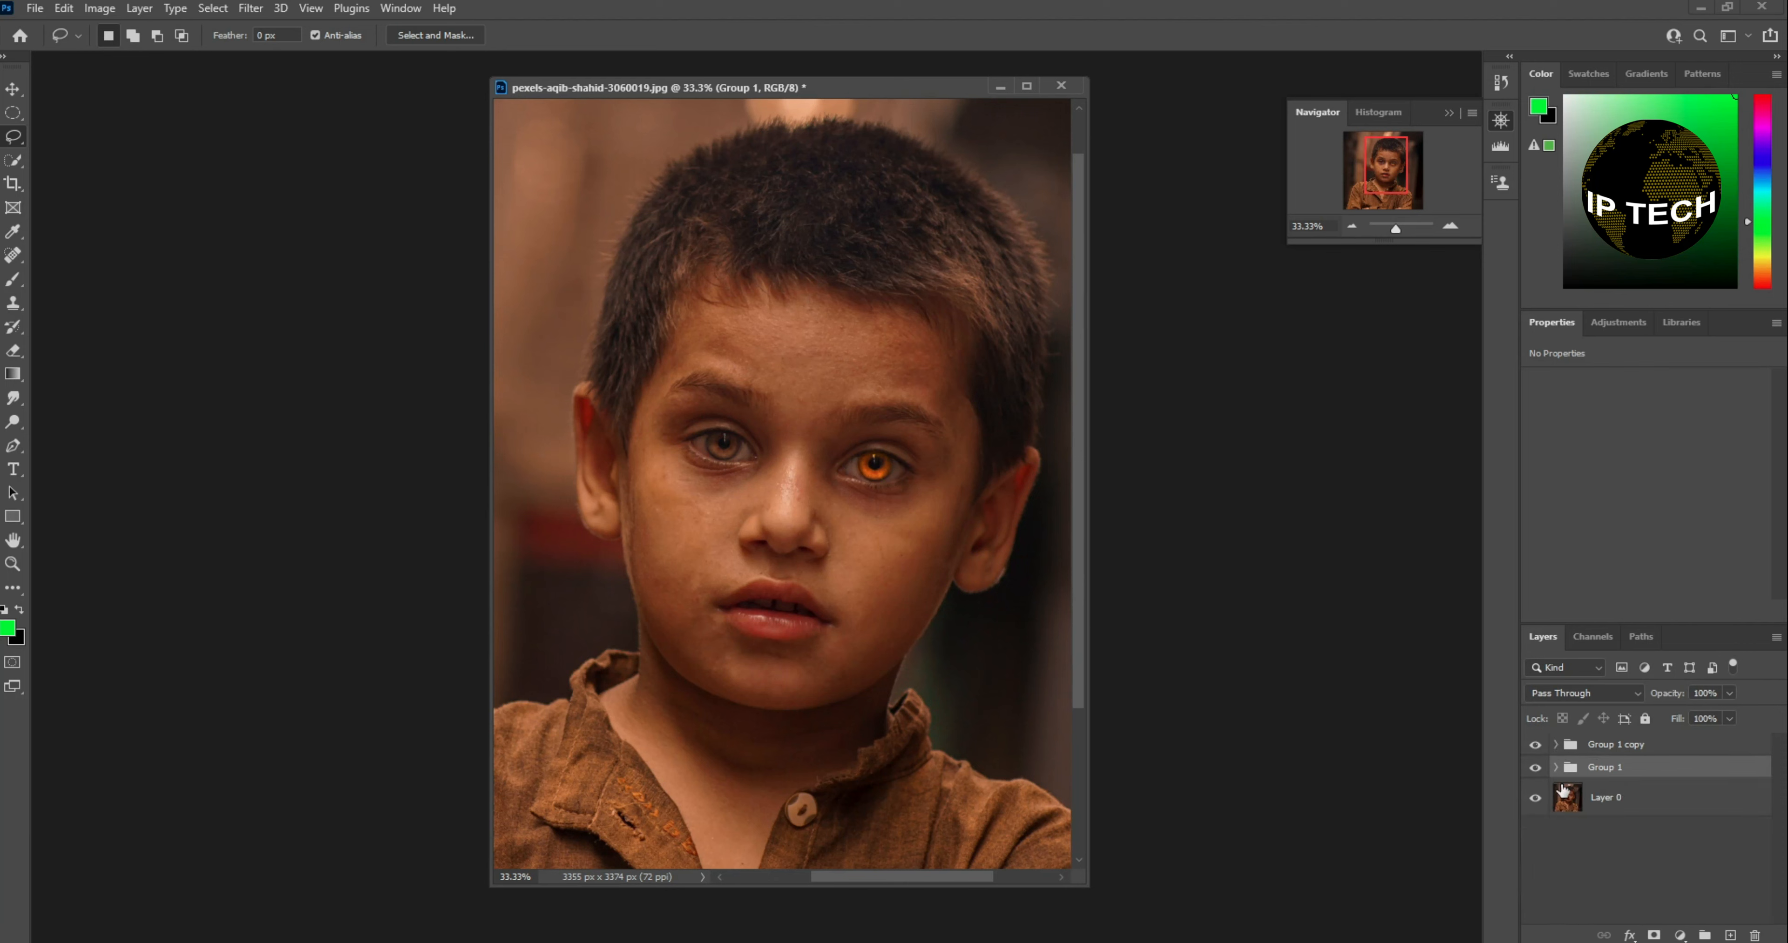